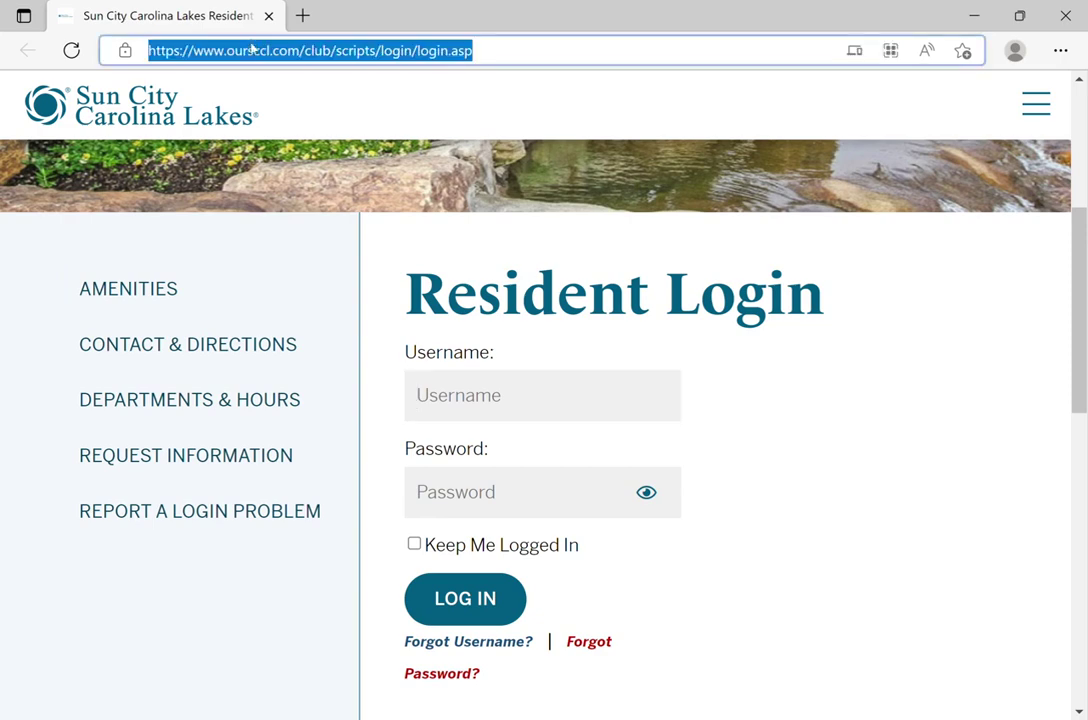
Search the web for "inventables easel sign in", open the Easel Free CNC Software page and go to its Easel login.
text(inventables easel sign in)
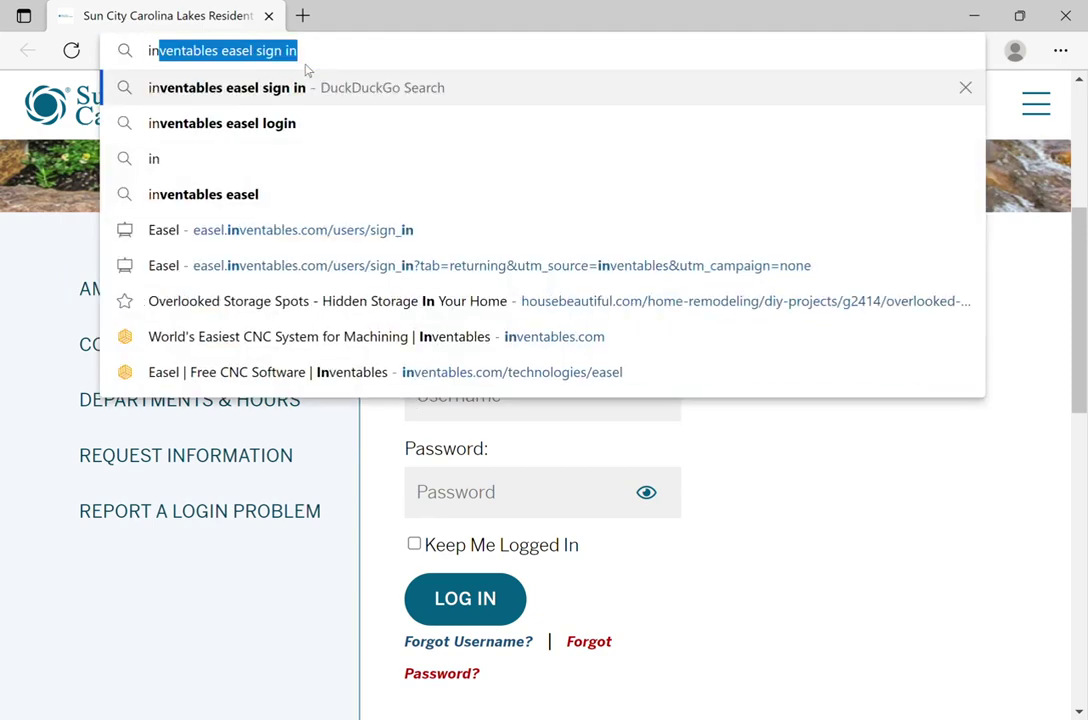
click(285, 89)
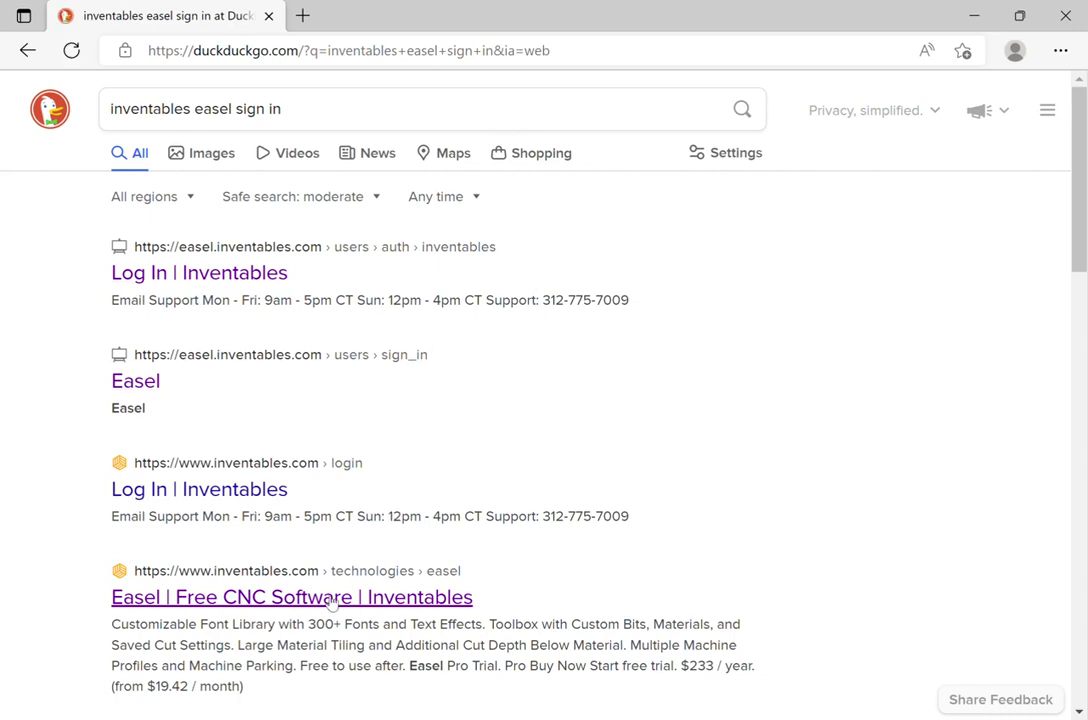
click(332, 600)
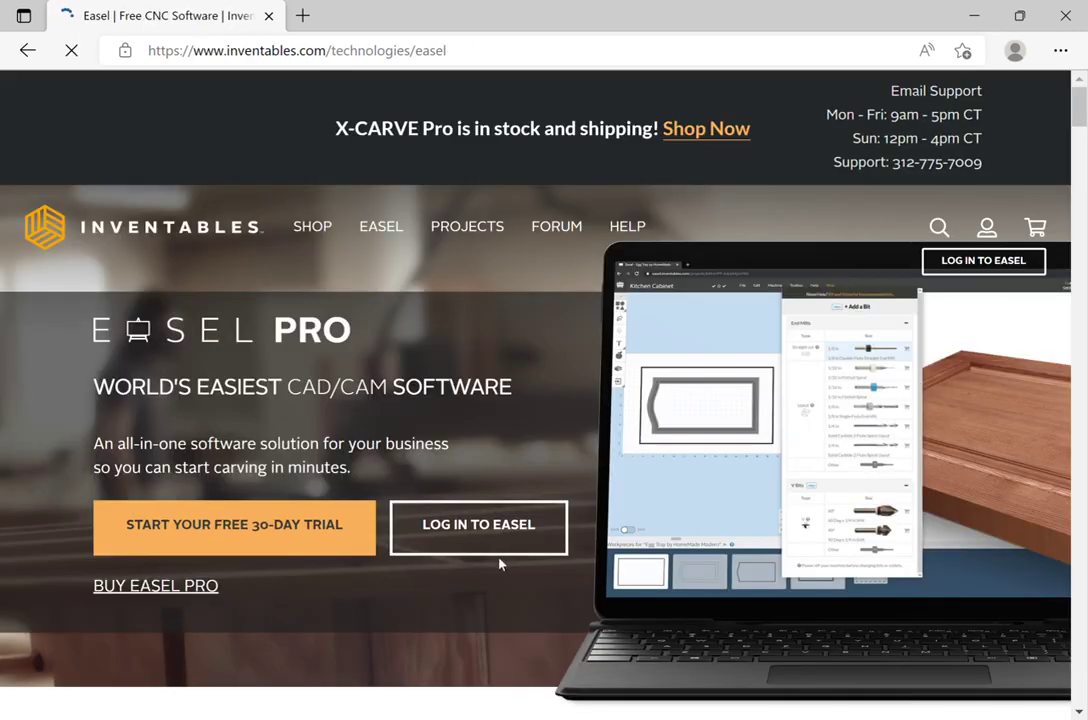
click(500, 535)
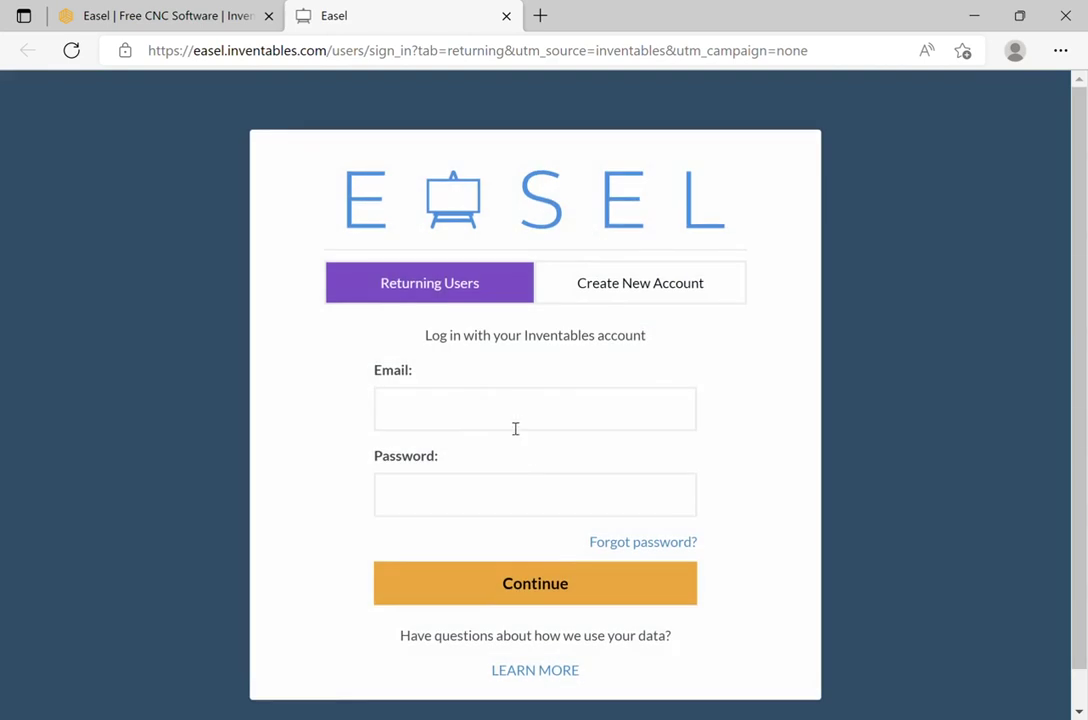
Log in to Easel as a returning user with the account e-mail and password.
click(524, 424)
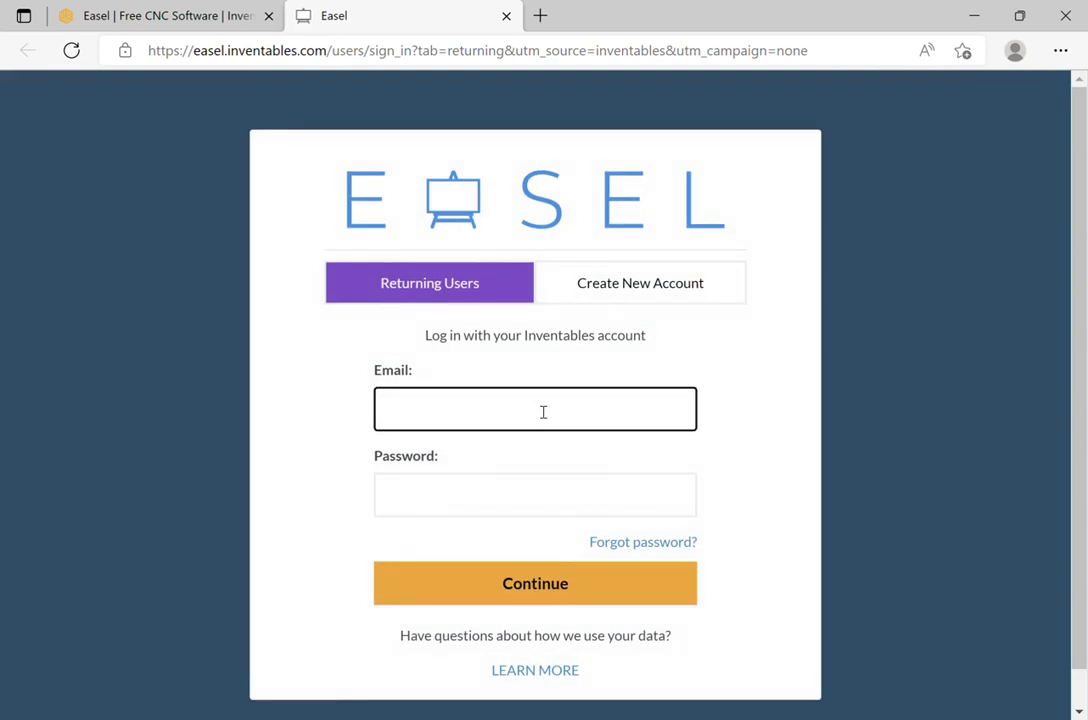
click(445, 532)
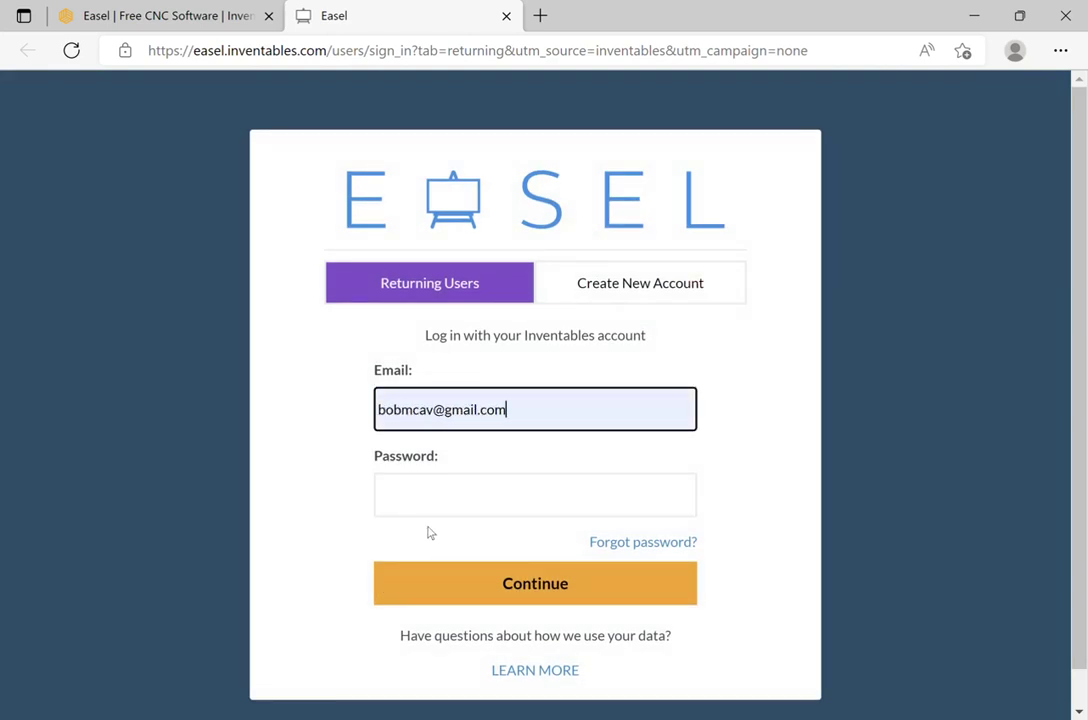
key(Tab)
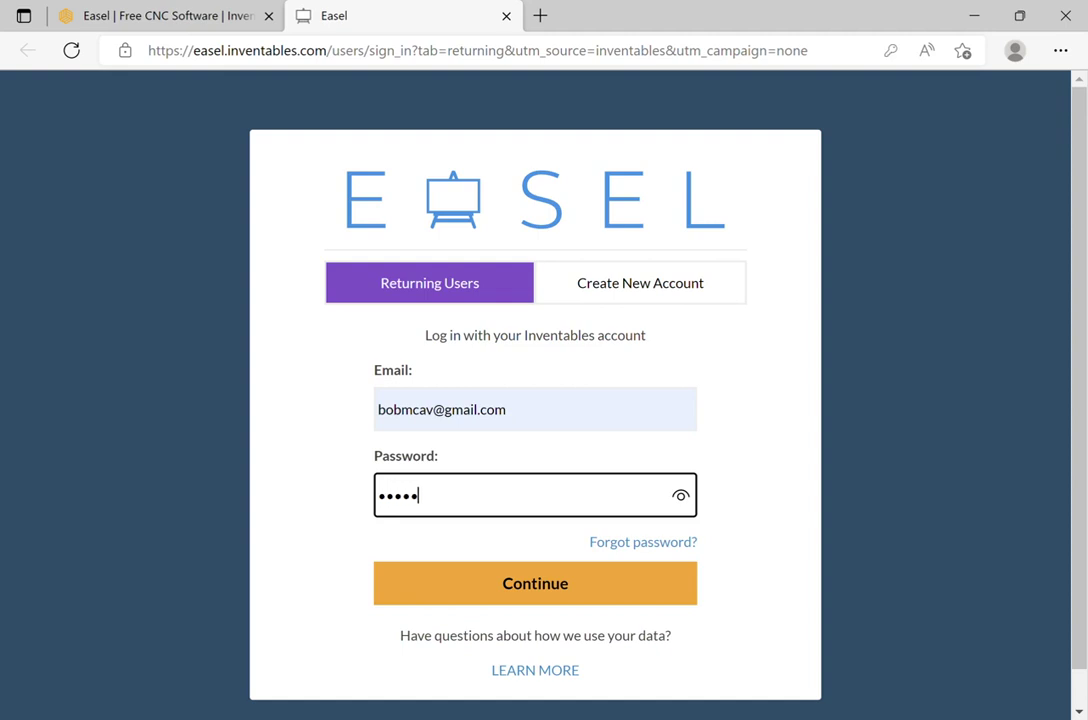
key(Return)
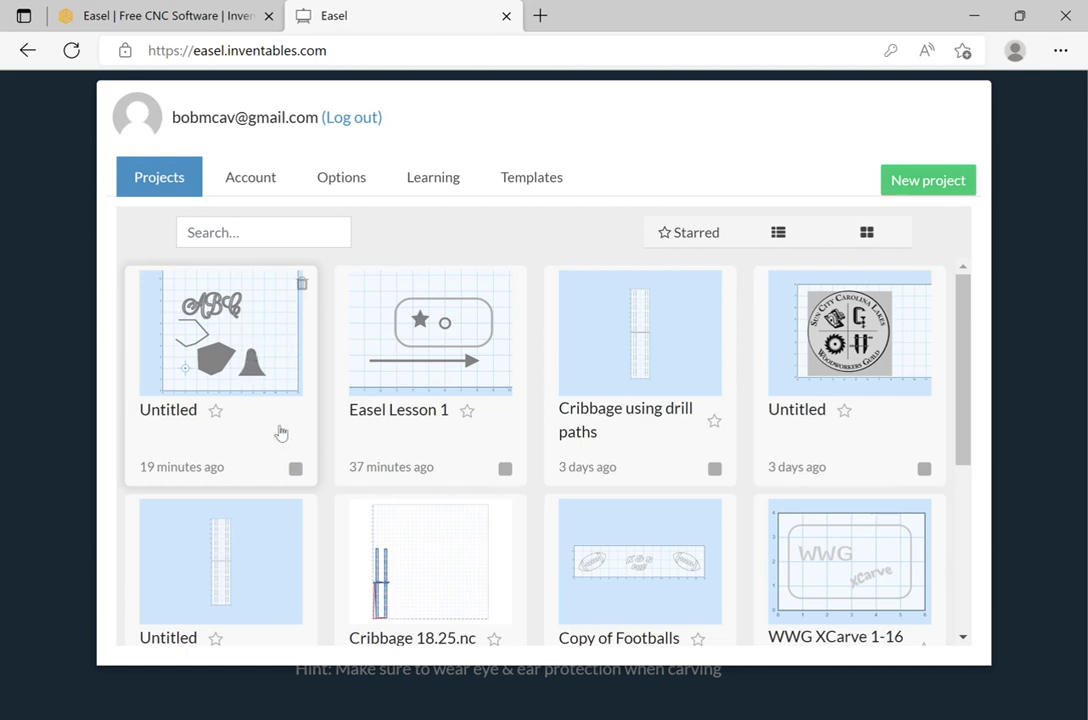
Open the most recent untitled project, containing the ABC text and polygons, and rename it "Easel lesson 2".
click(267, 347)
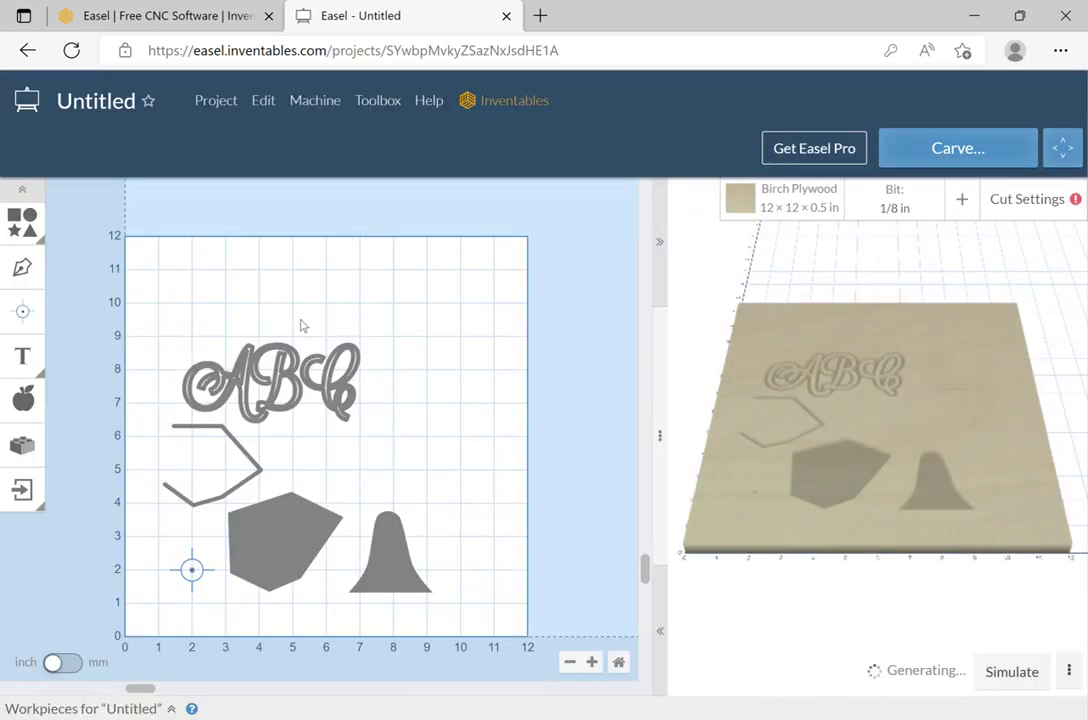
click(104, 102)
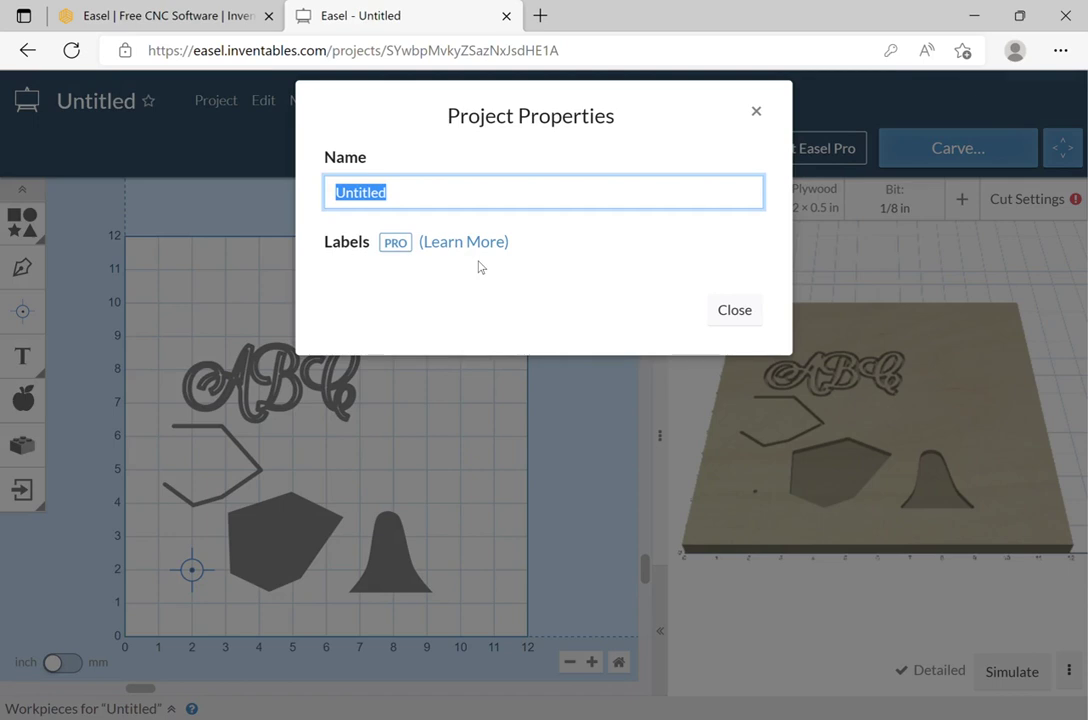
text(Easel lesson 2)
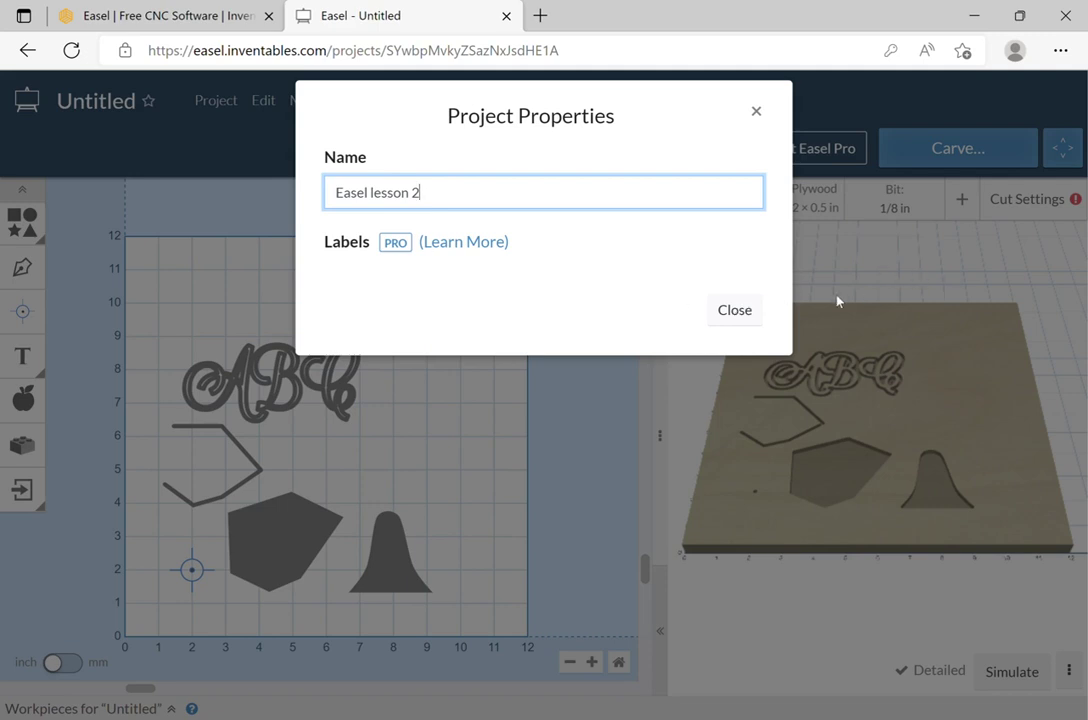
click(748, 308)
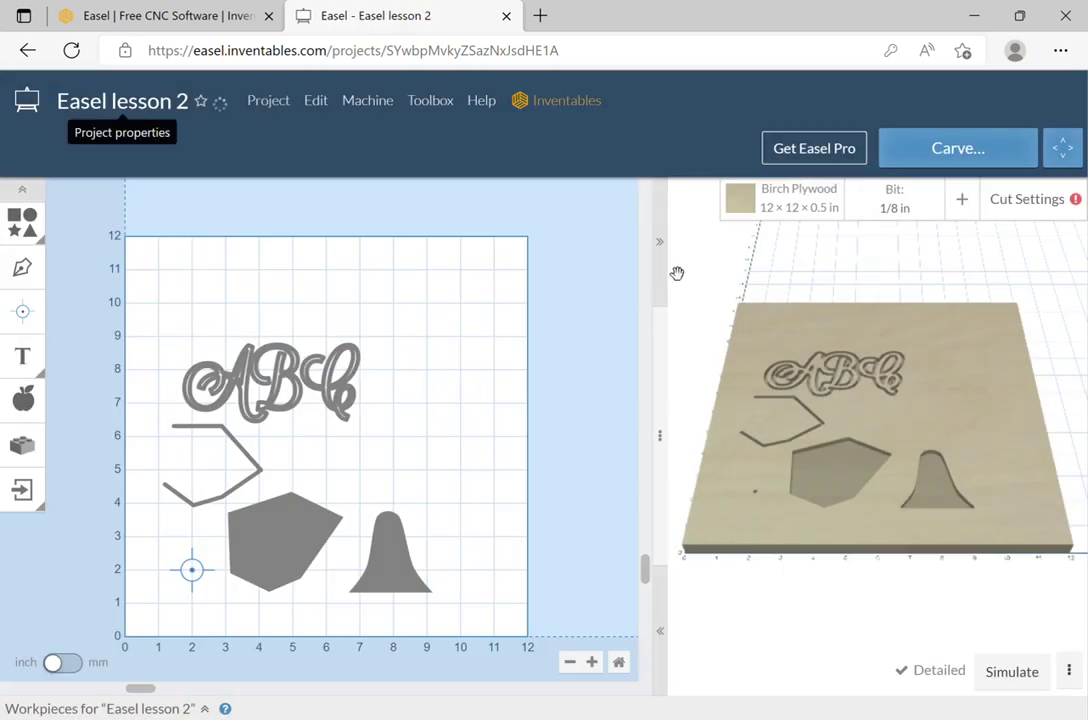
Create a new project from the projects overview.
click(268, 112)
click(277, 170)
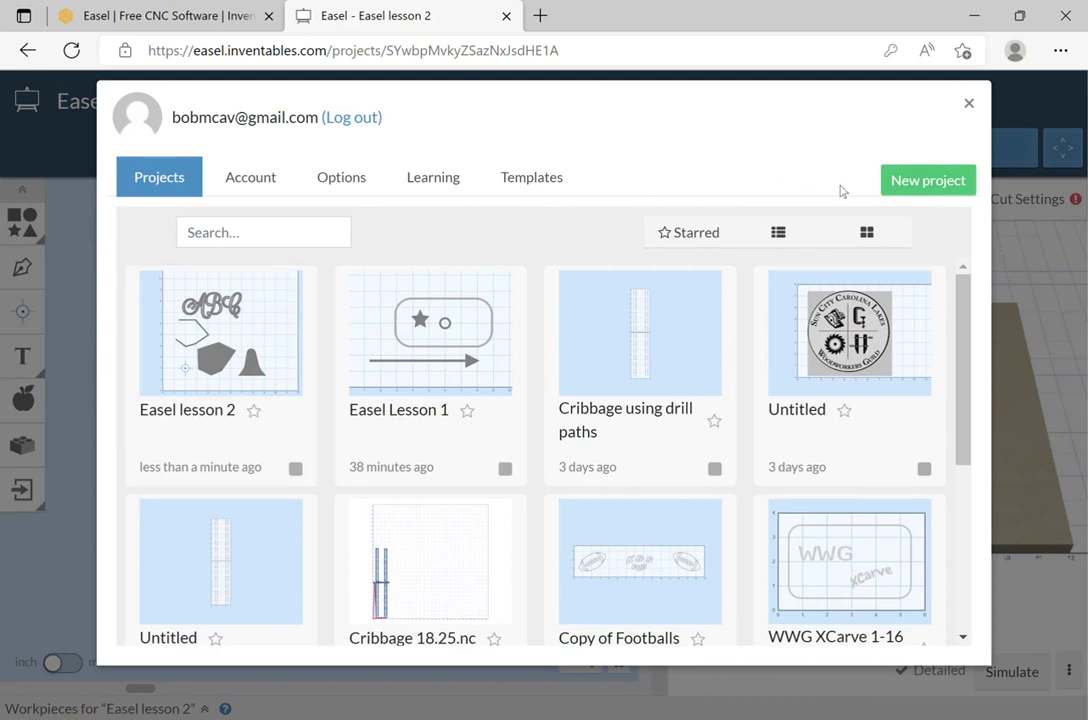
click(928, 180)
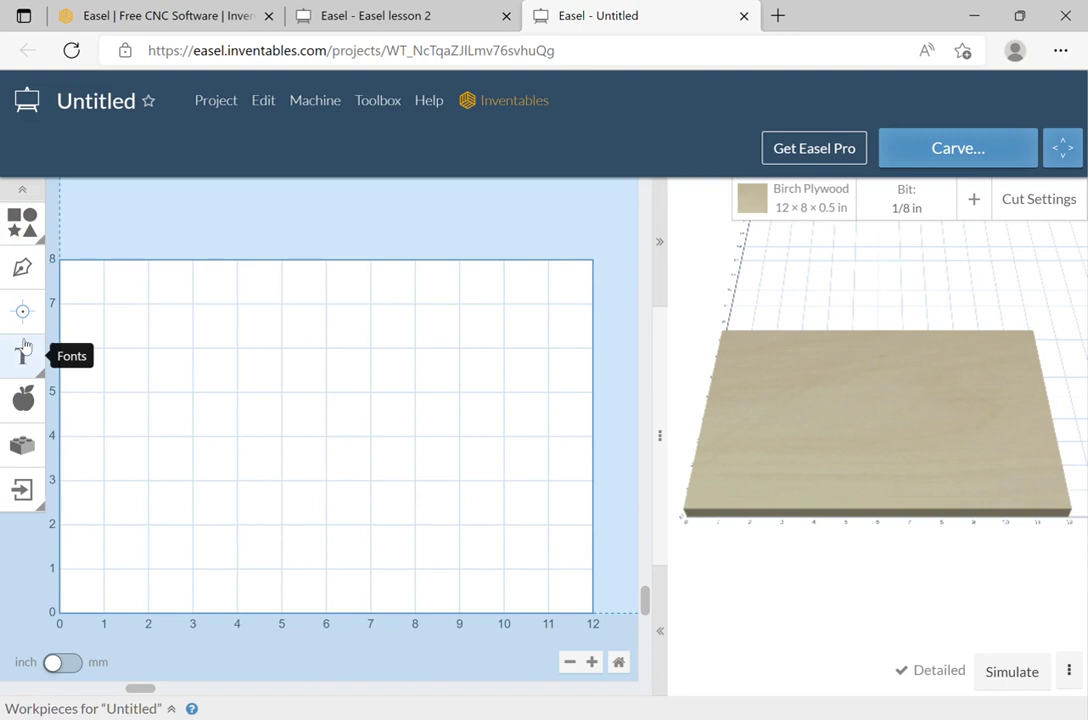
Insert the gingerbread man from the Design Library's Basic category with the Fill cut type, placed at about X 3.5, Y 2.6 in.
click(24, 401)
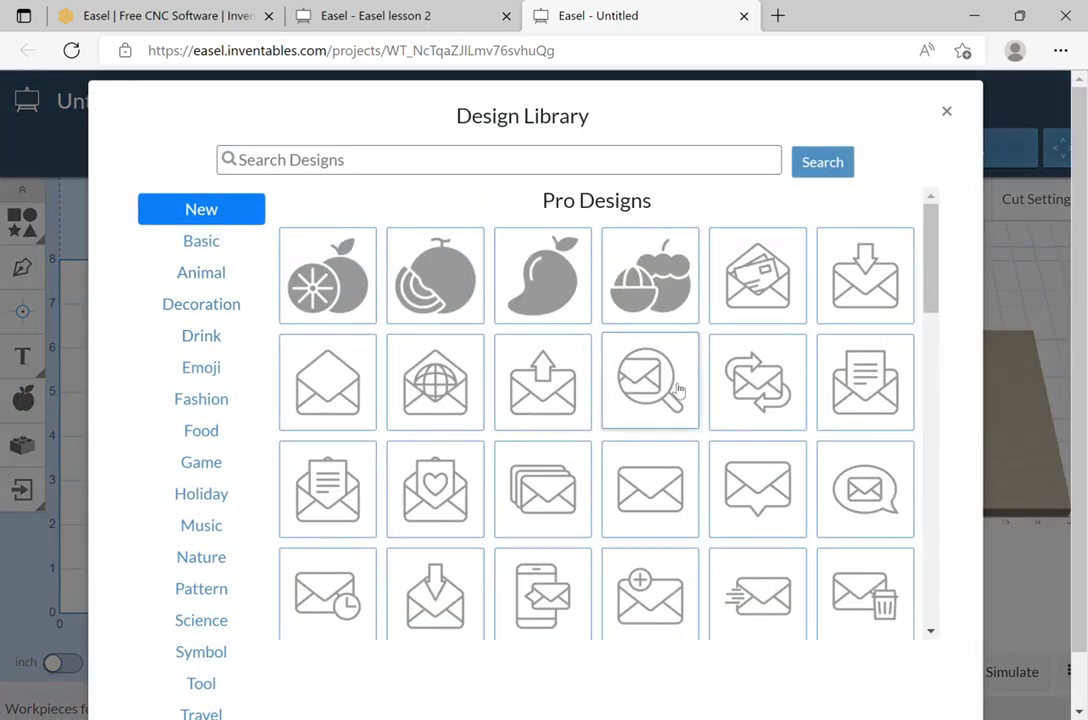
click(201, 242)
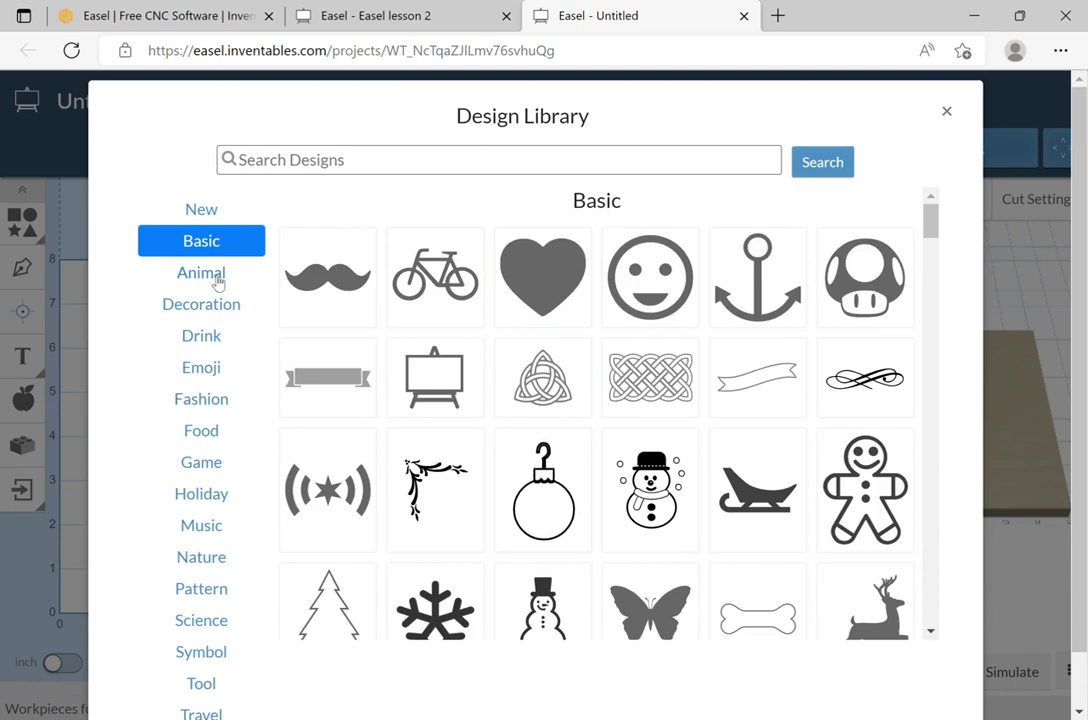
click(206, 209)
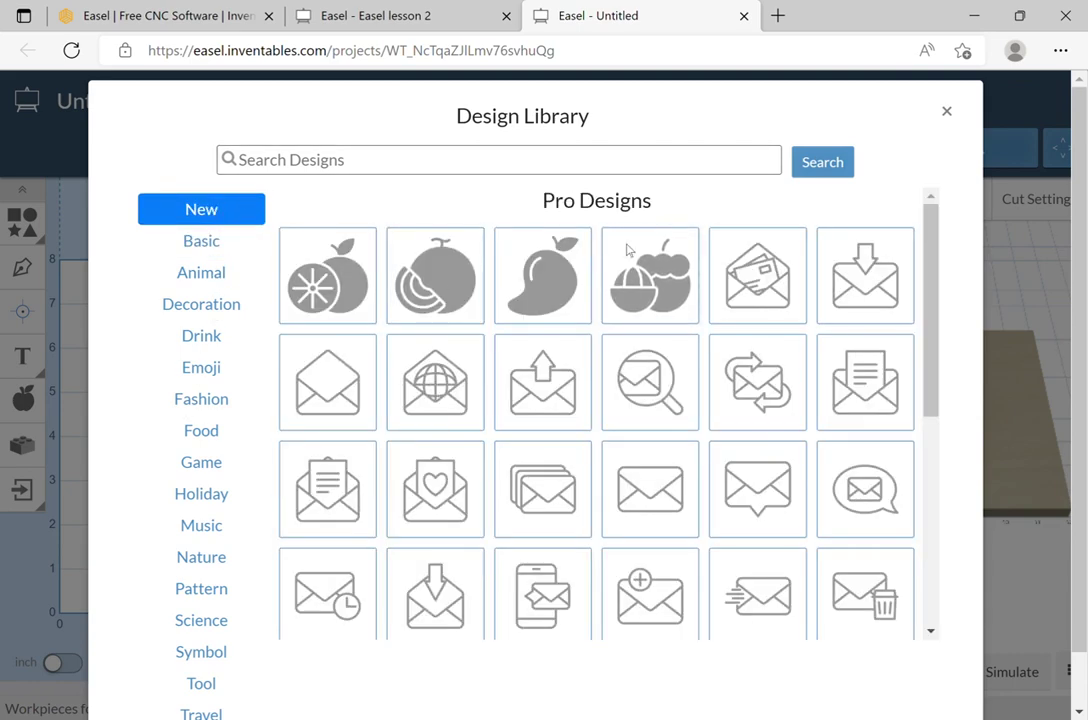
click(192, 240)
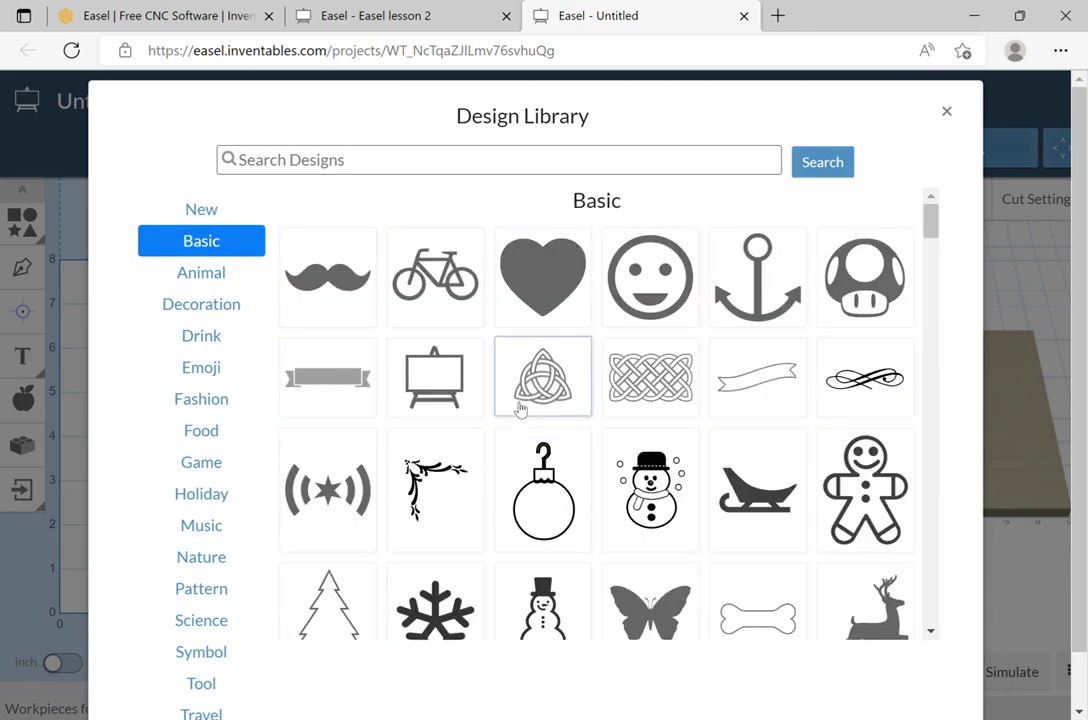
click(868, 492)
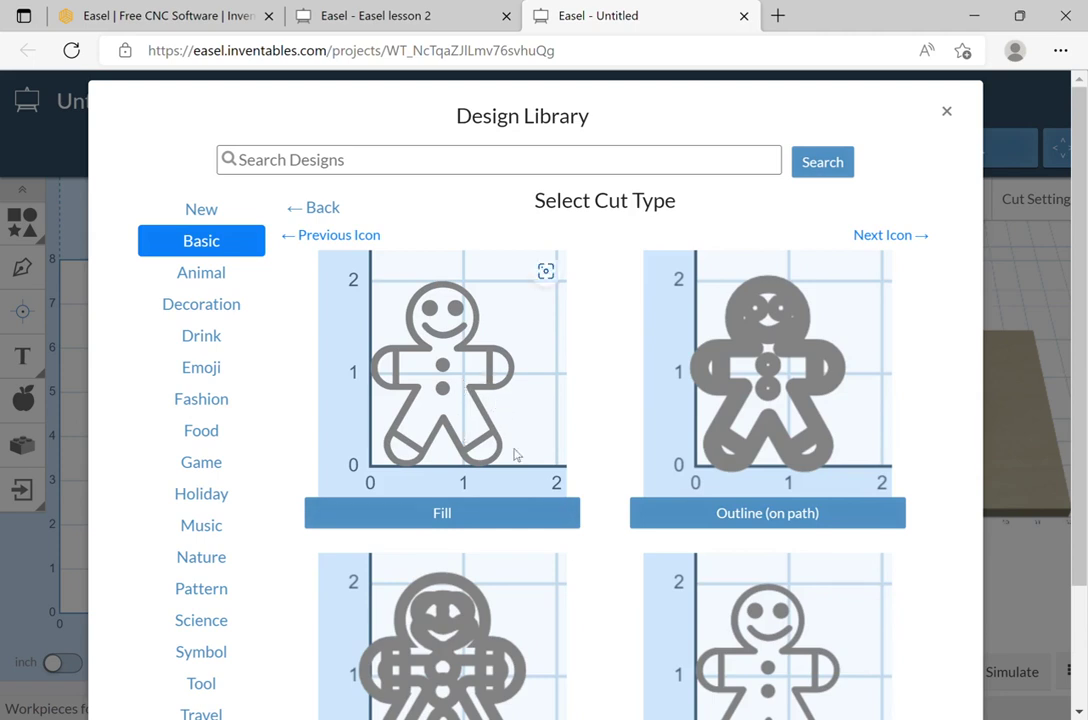
scroll(644, 476, down, 3)
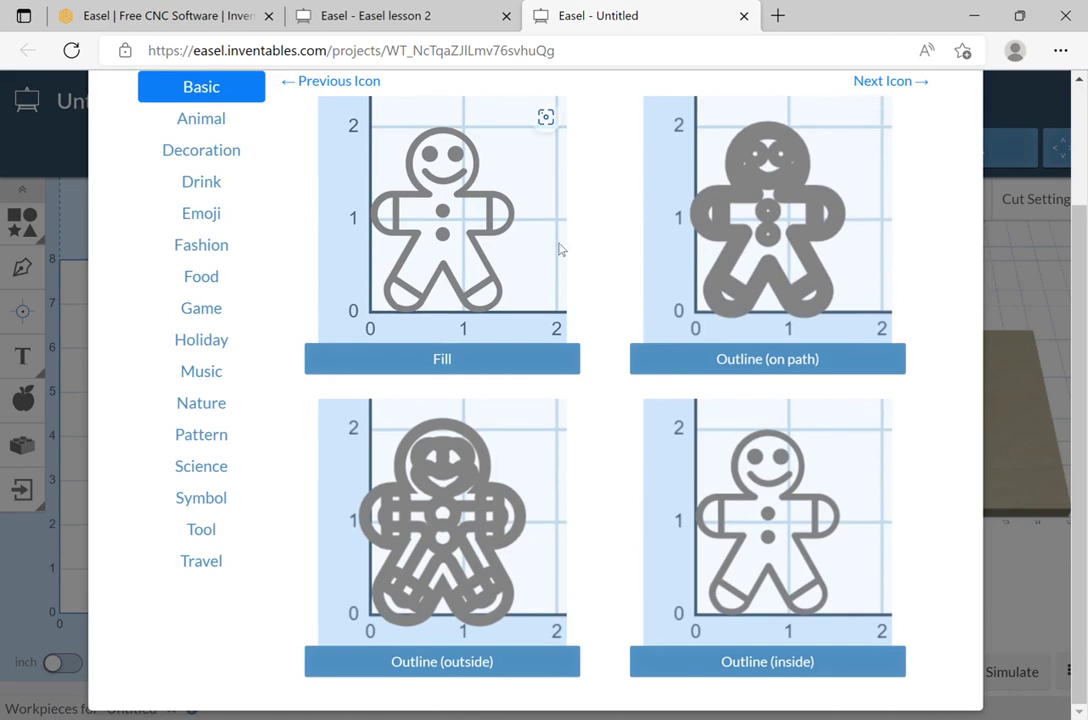
scroll(554, 231, up, 3)
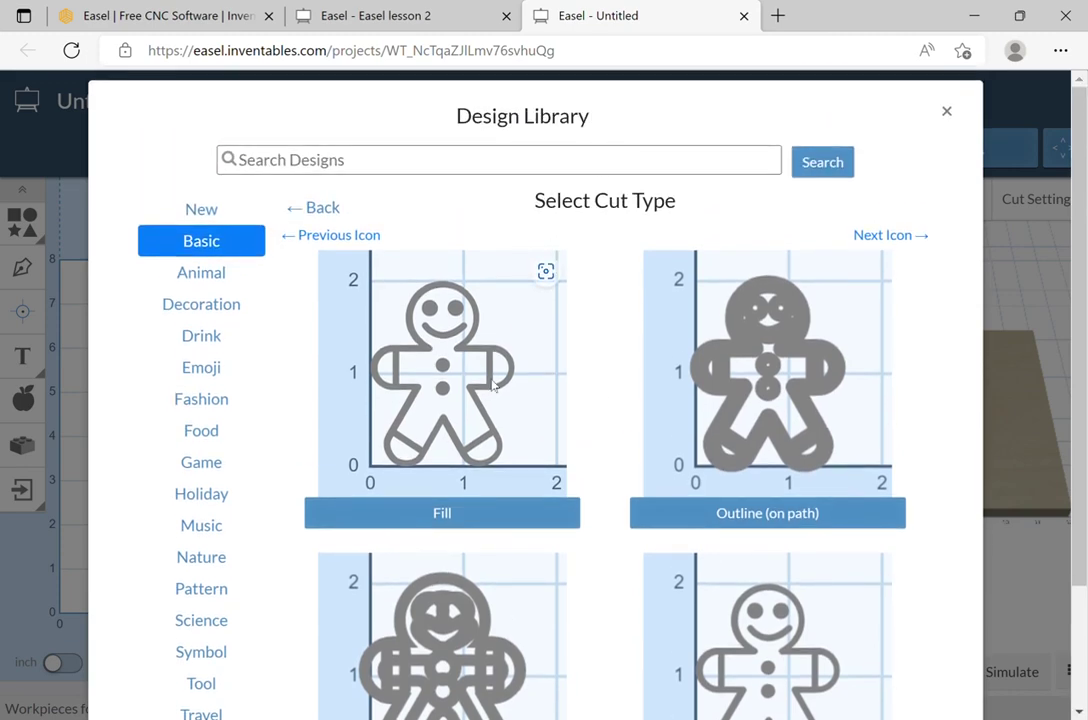
click(493, 387)
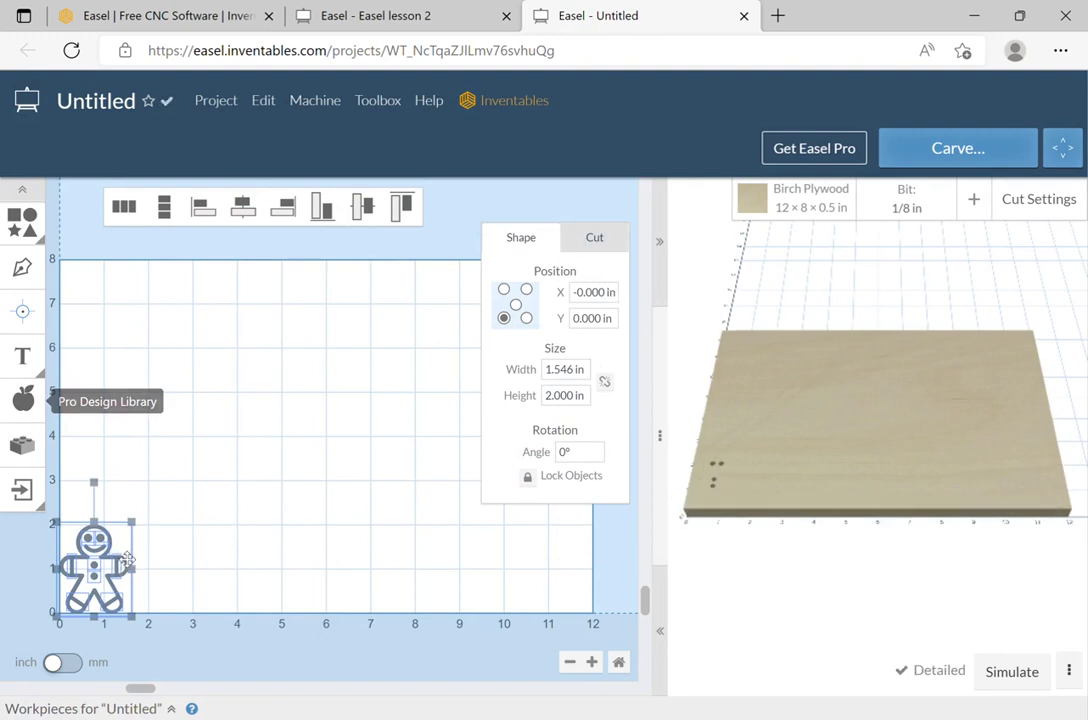
drag(128, 562, 284, 447)
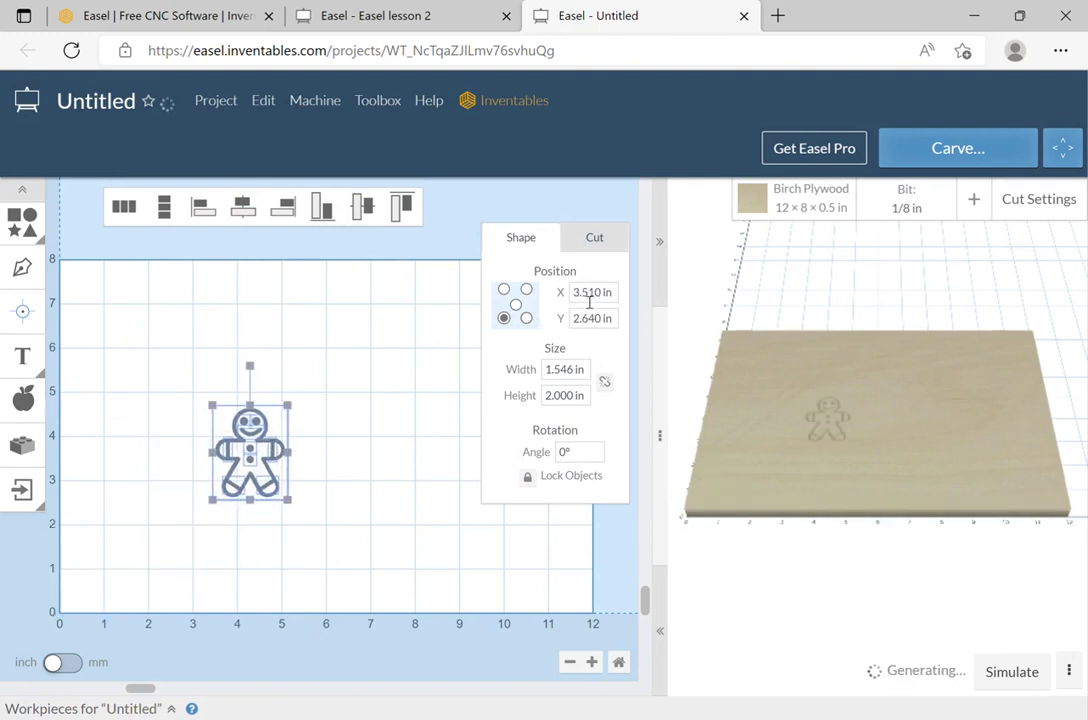
Try the Cut on shape path setting on the gingerbread man and restore Clear out a pocket.
click(612, 245)
click(578, 545)
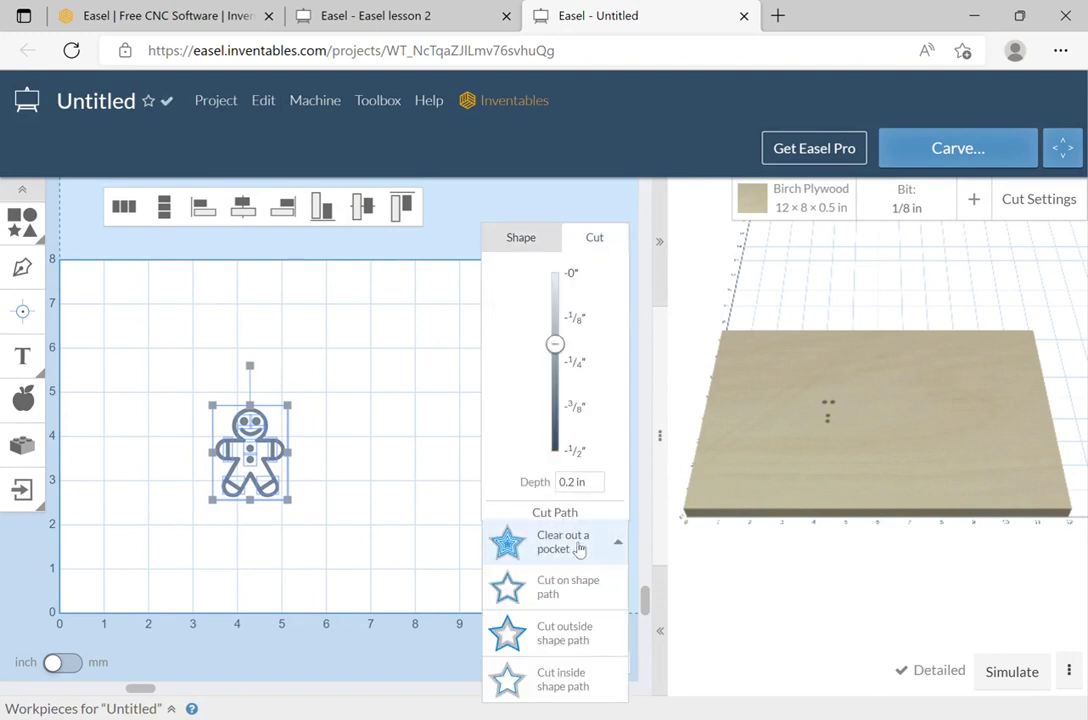
click(580, 587)
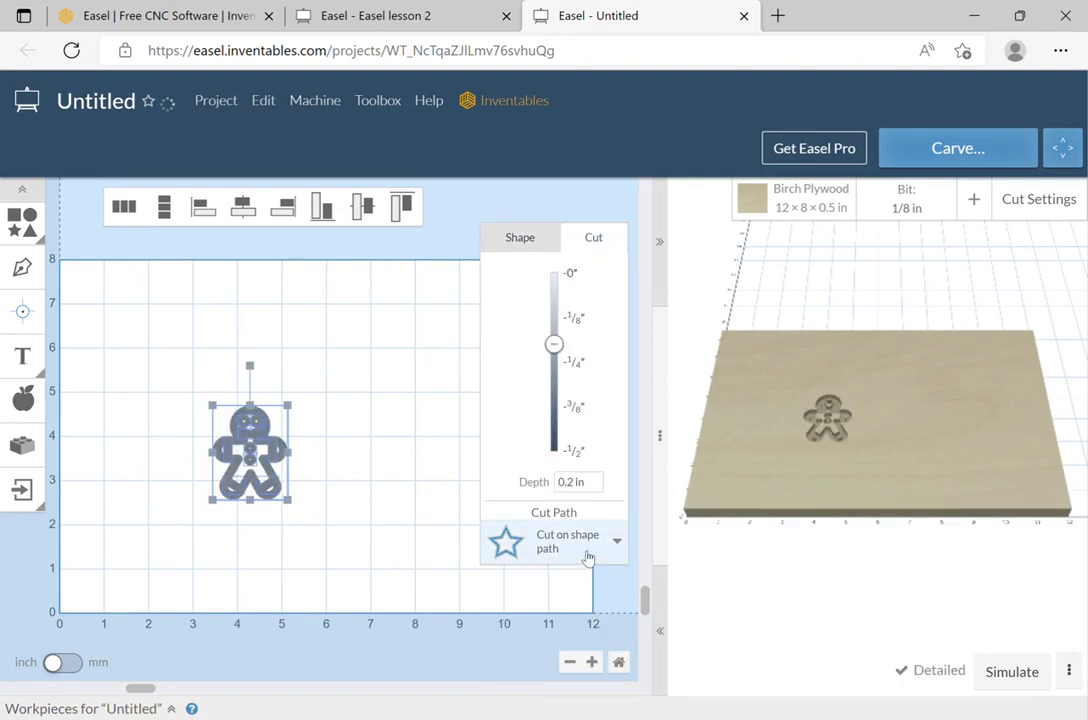
click(588, 557)
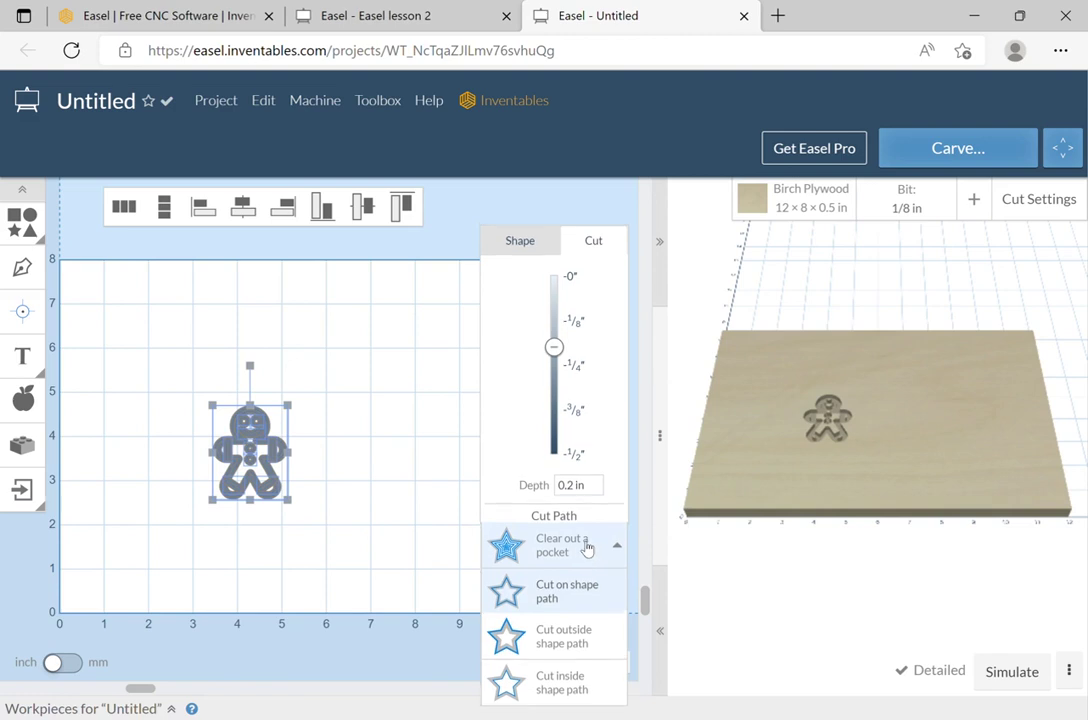
click(587, 548)
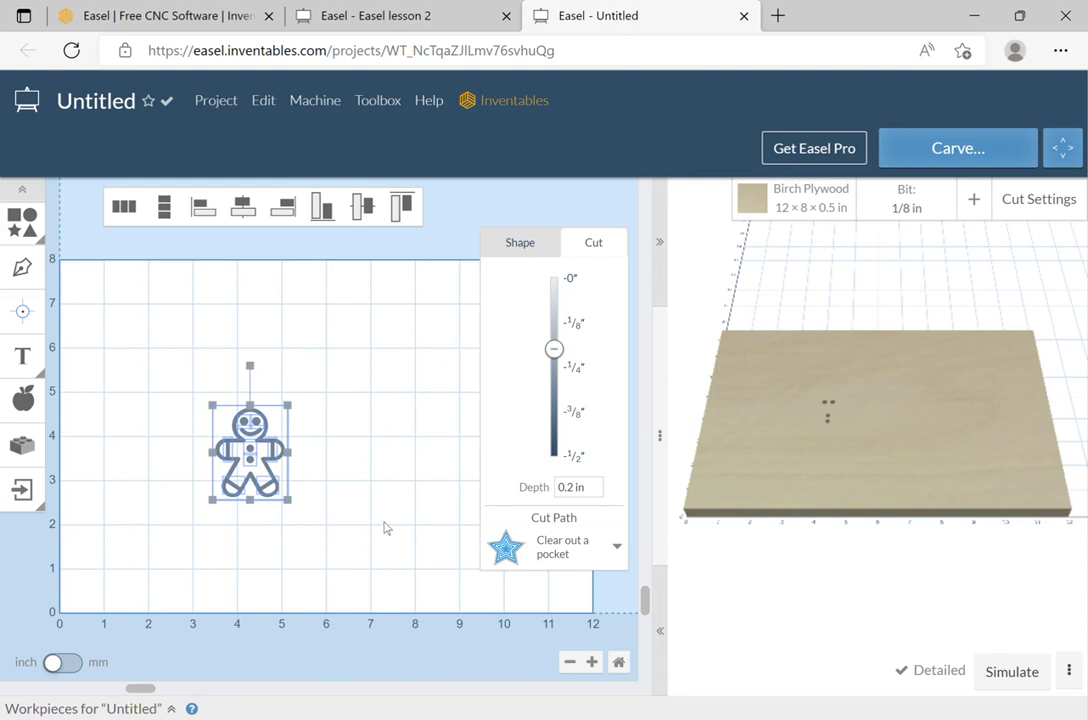
Enlarge the gingerbread man to about 2.84 × 3.67 in and center it on the material.
drag(297, 506, 356, 582)
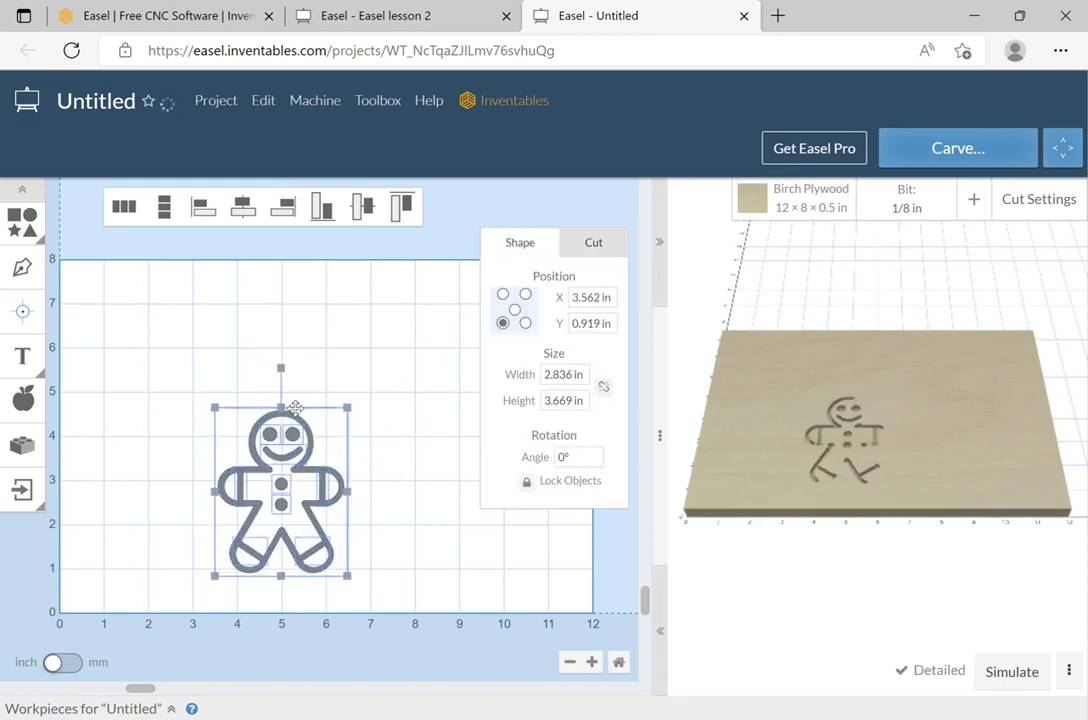
drag(297, 482, 353, 427)
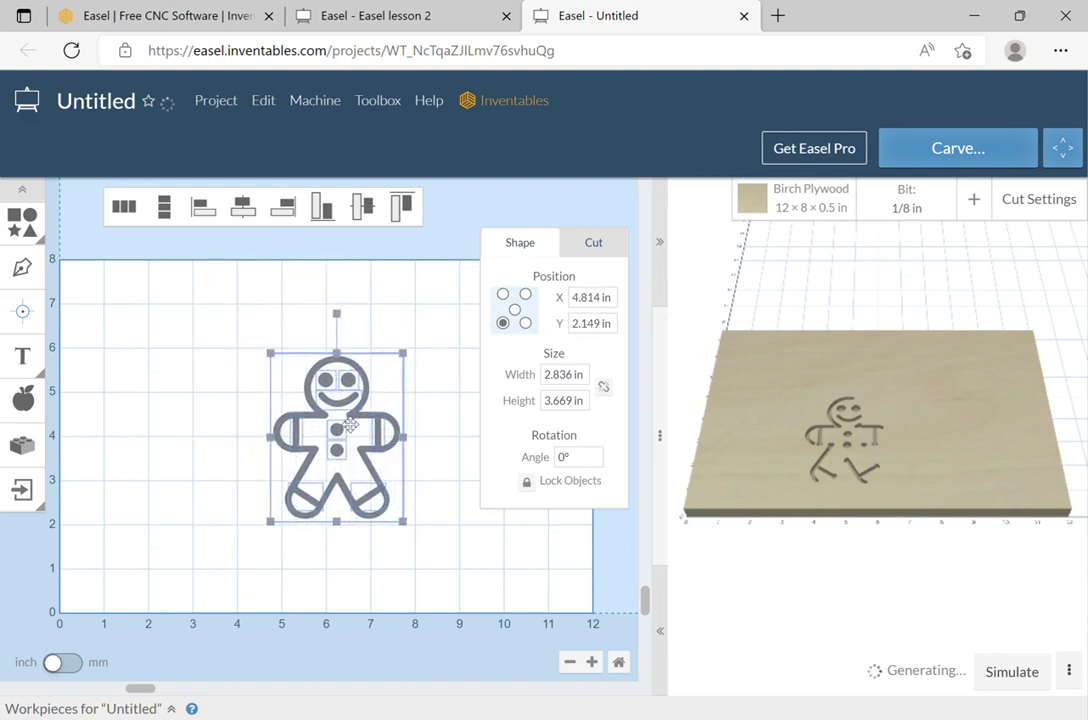
click(266, 103)
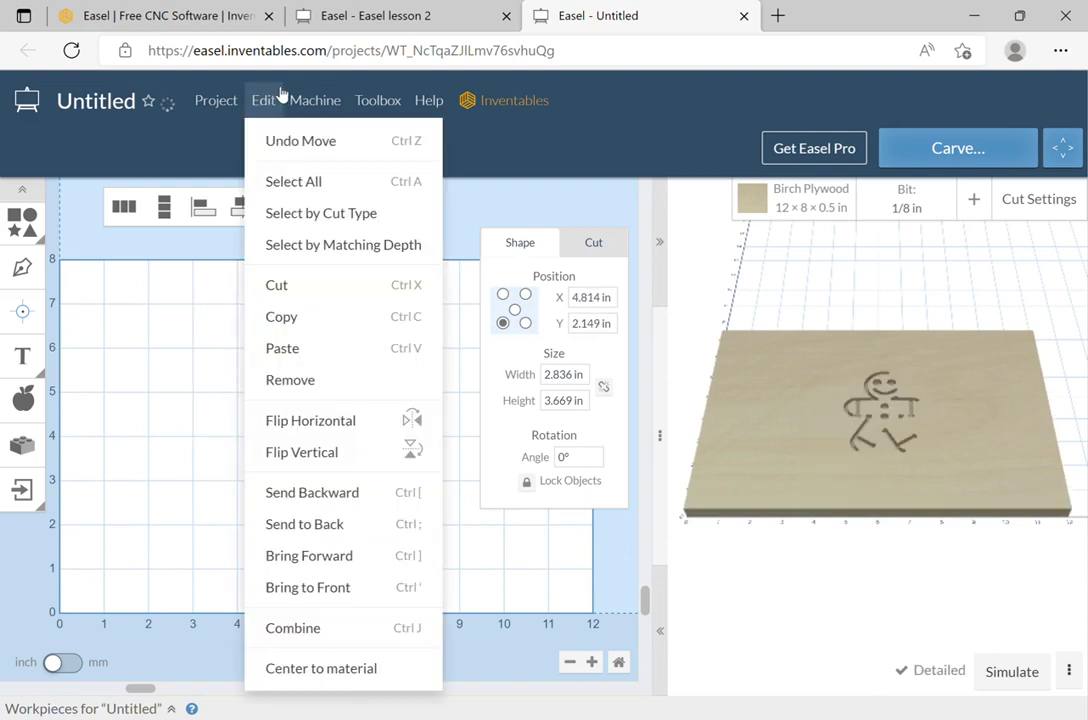
click(390, 669)
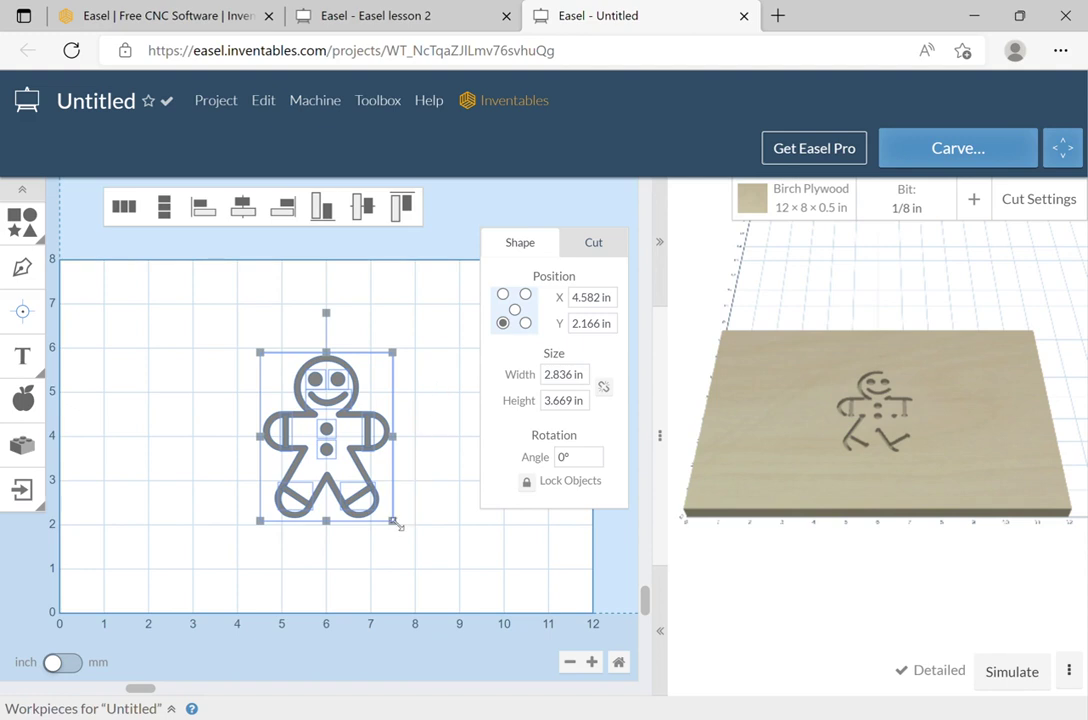
Enlarge the gingerbread man to about 3.35 × 4.34 in, with its lower-left corner at about X 4.86, Y 1.13 in.
drag(396, 538, 423, 566)
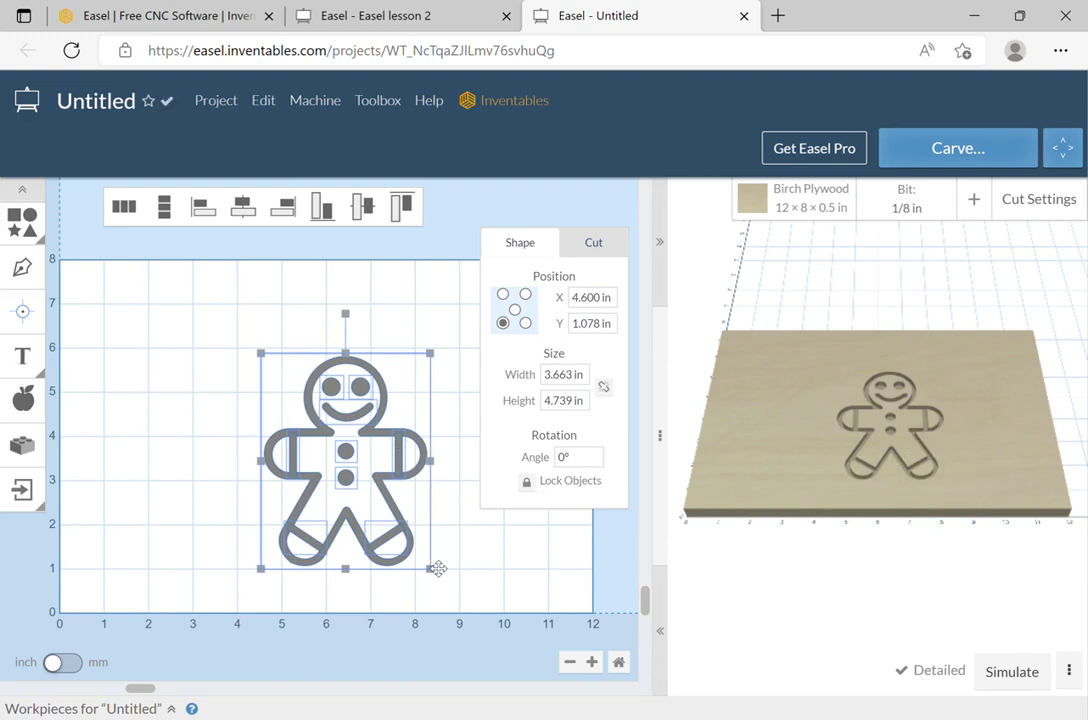
drag(437, 578, 419, 545)
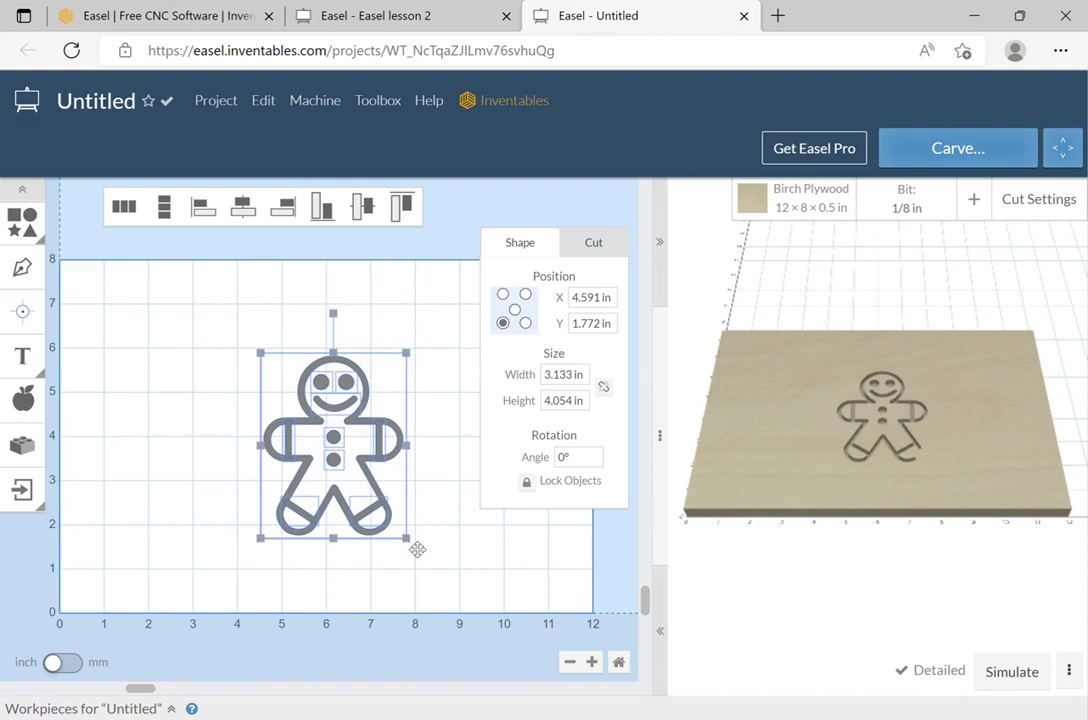
drag(412, 540, 424, 556)
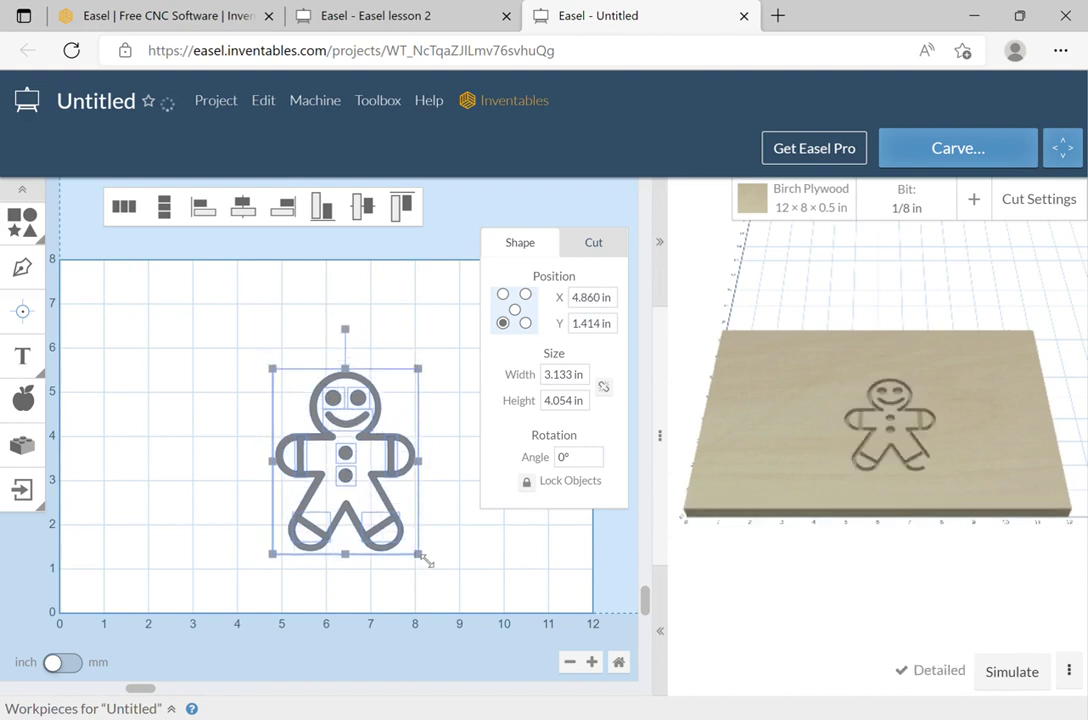
drag(420, 557, 428, 566)
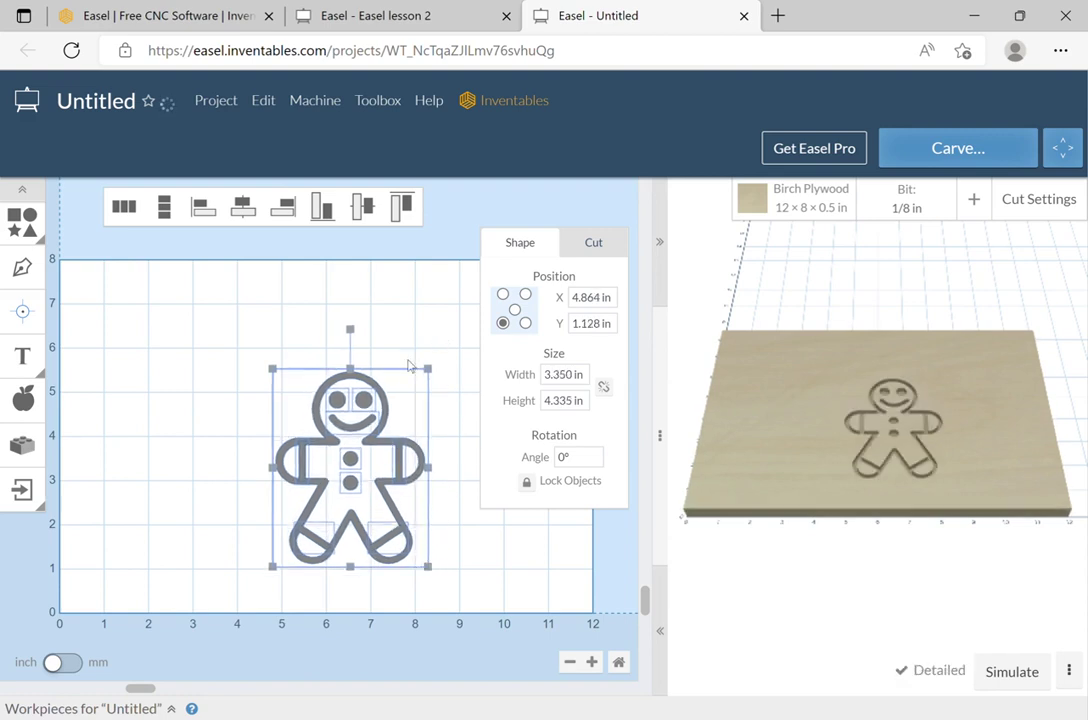
Move the gingerbread man to about X 4.39, Y 2.58 in and change the bit to the 1/16 in Fishtail Spiral.
drag(300, 383, 279, 318)
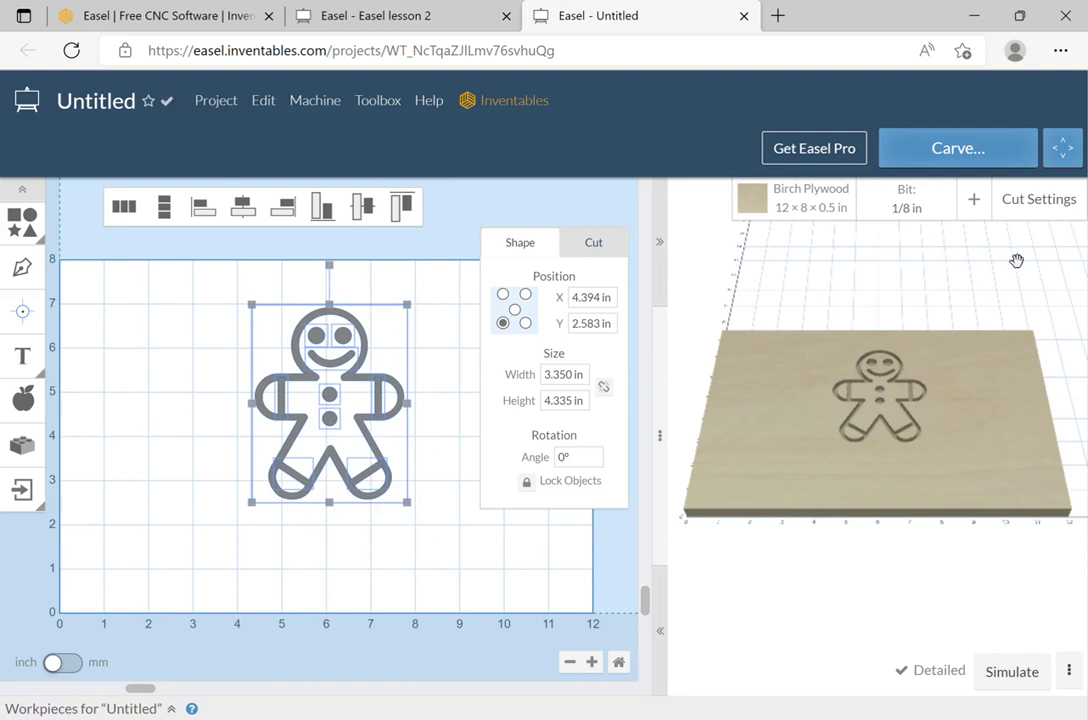
click(903, 205)
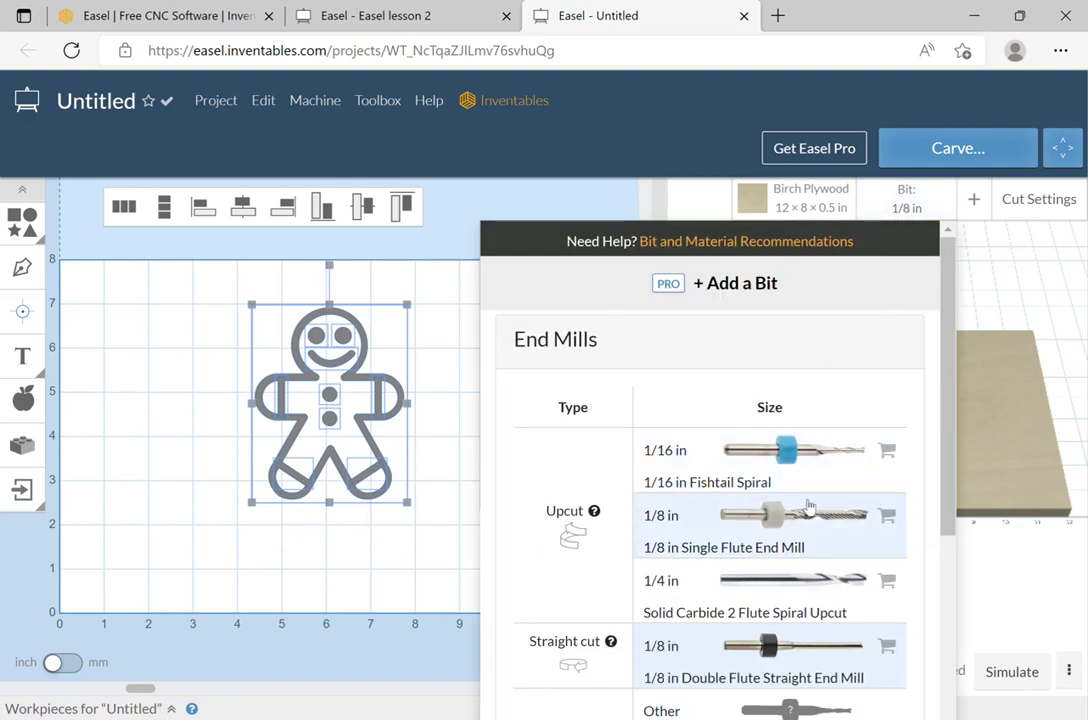
click(812, 466)
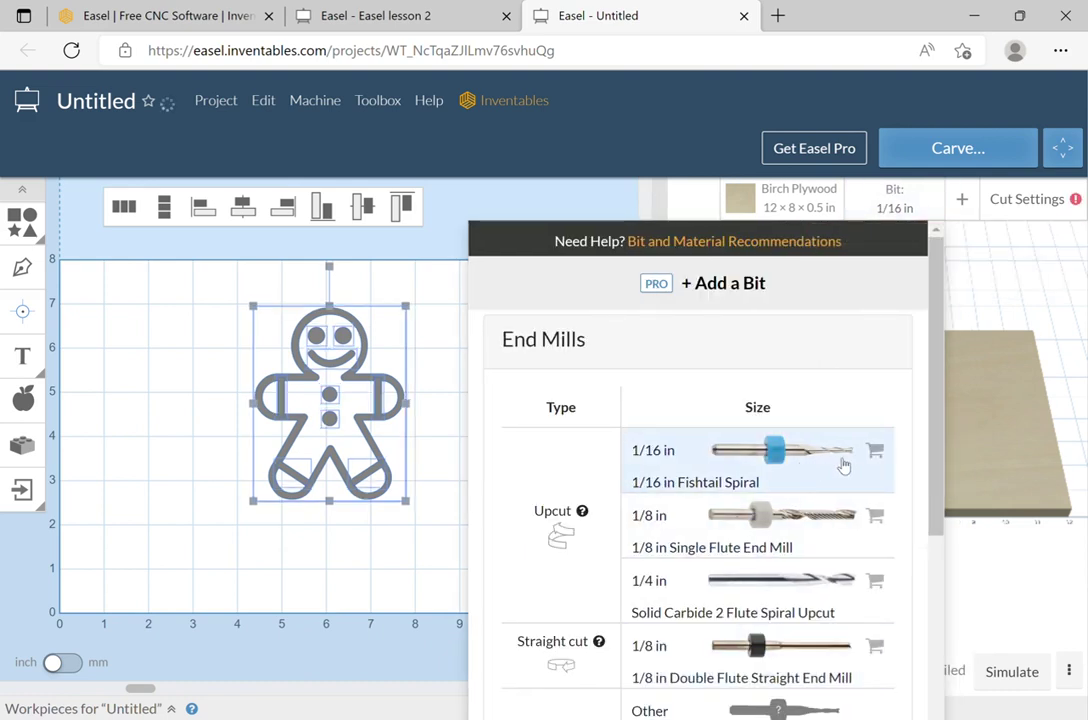
click(1013, 590)
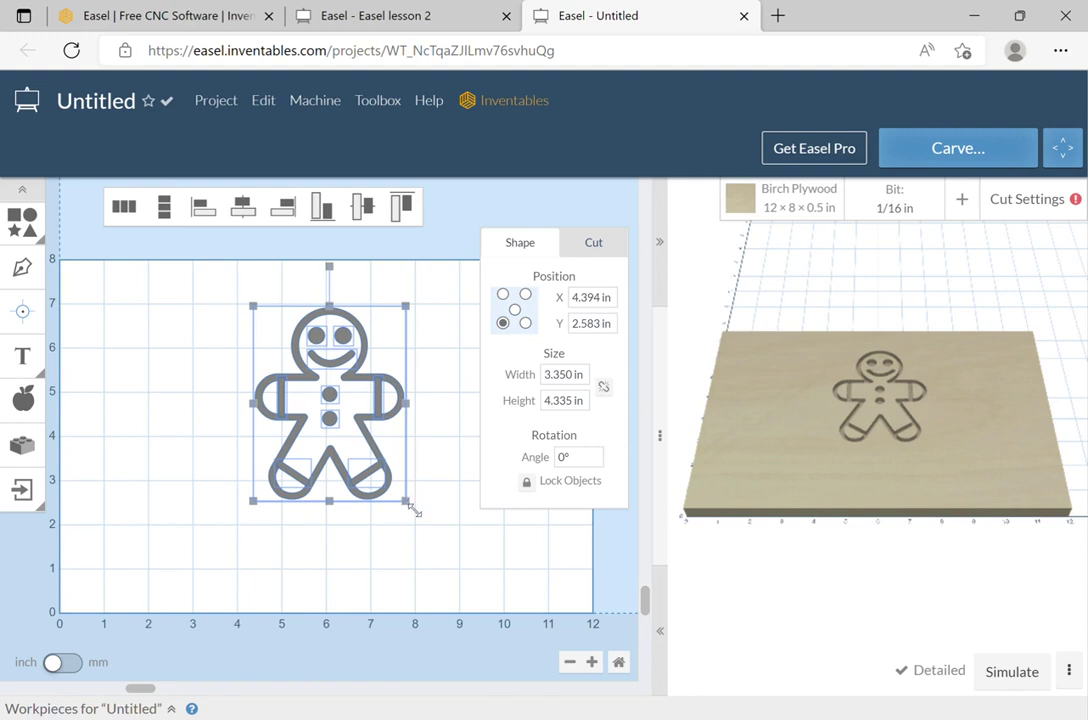
Shrink the gingerbread man to about 2.04 × 2.64 in, keeping its upper-left corner in place.
drag(405, 502, 381, 469)
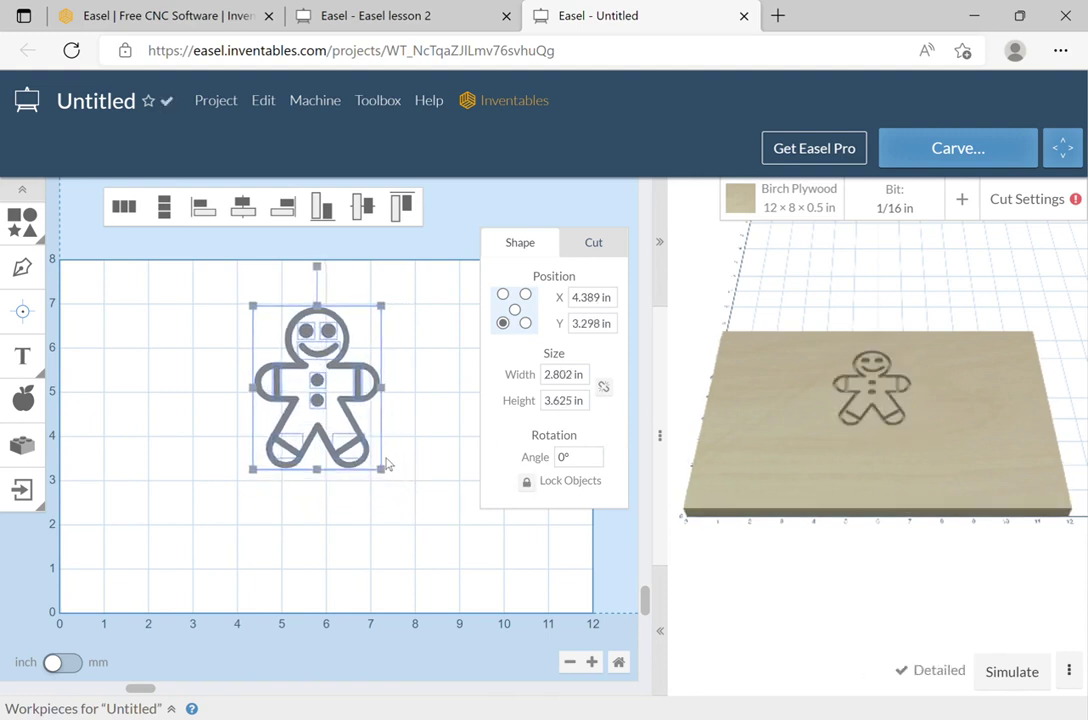
drag(381, 469, 358, 439)
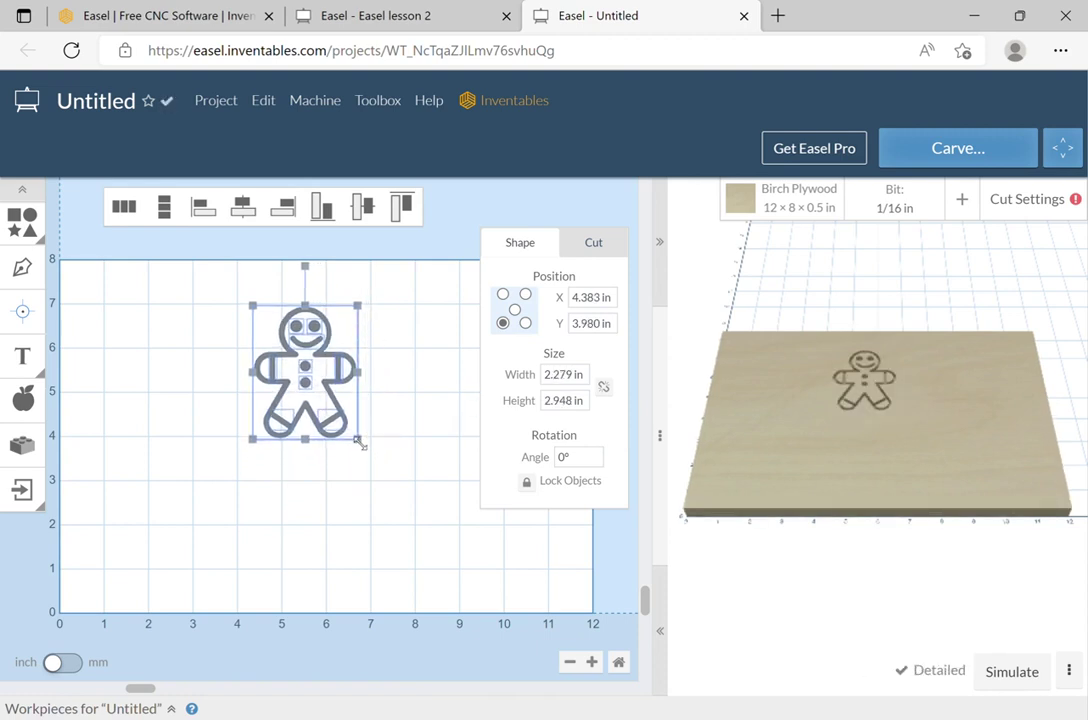
drag(357, 439, 348, 426)
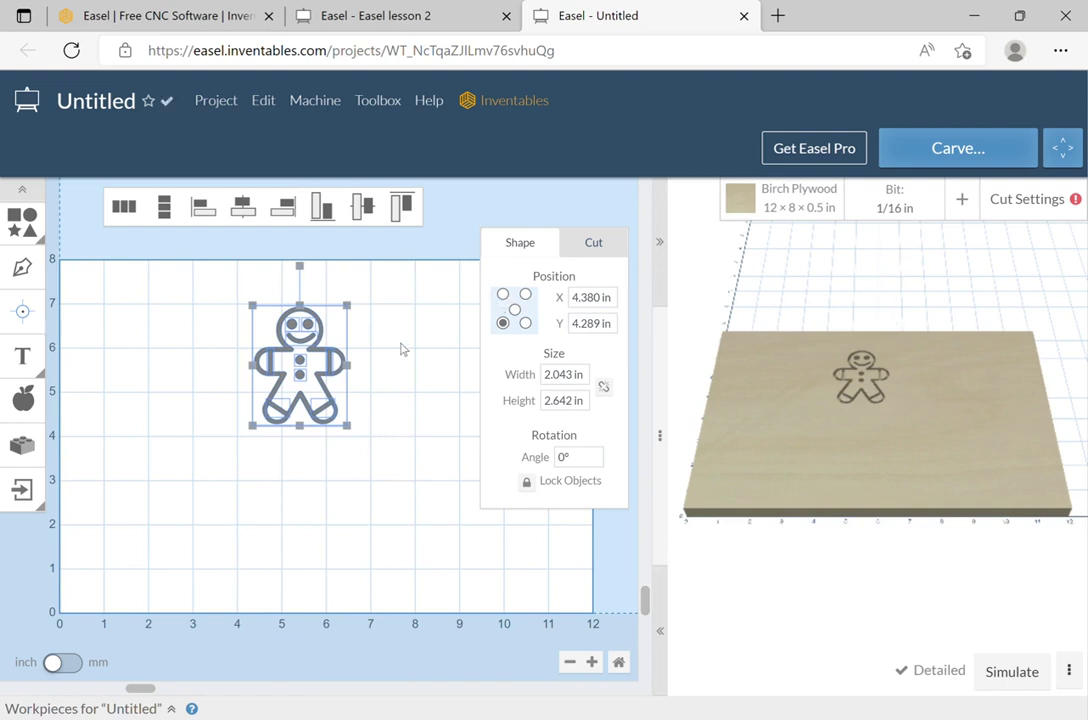
Change the bit to the 1/8 in Single Flute End Mill.
click(905, 204)
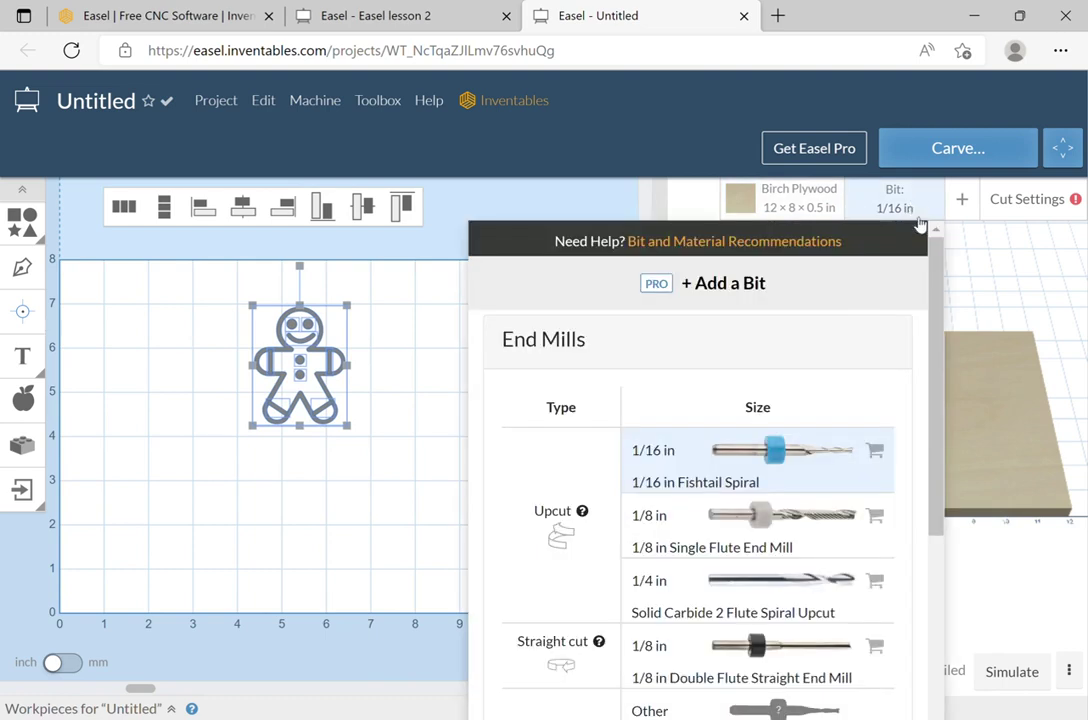
click(765, 514)
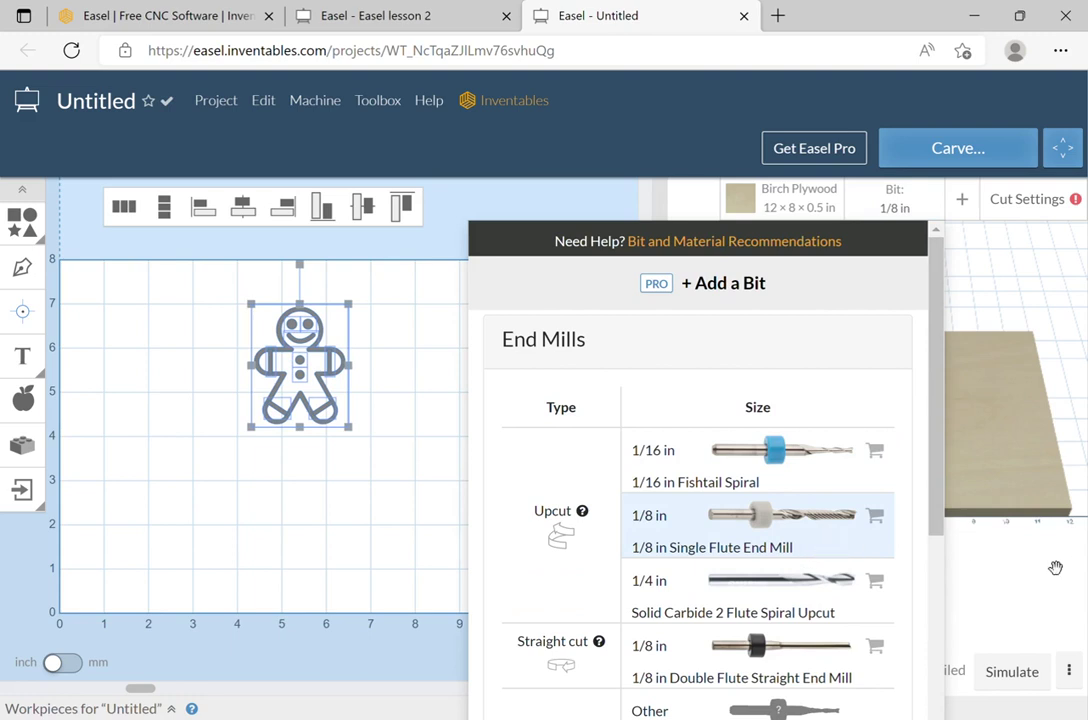
click(1003, 405)
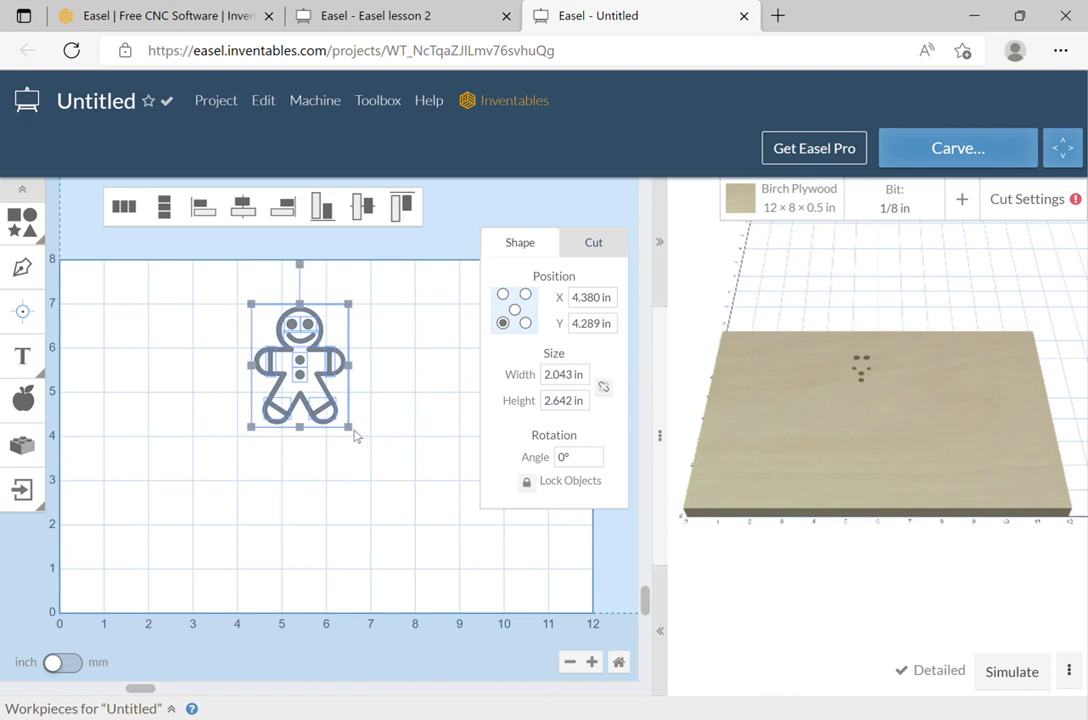
Enlarge the gingerbread man to about 3.31 × 4.28 in, with its lower-left corner at about X 4.44, Y 2.50 in.
drag(350, 429, 400, 493)
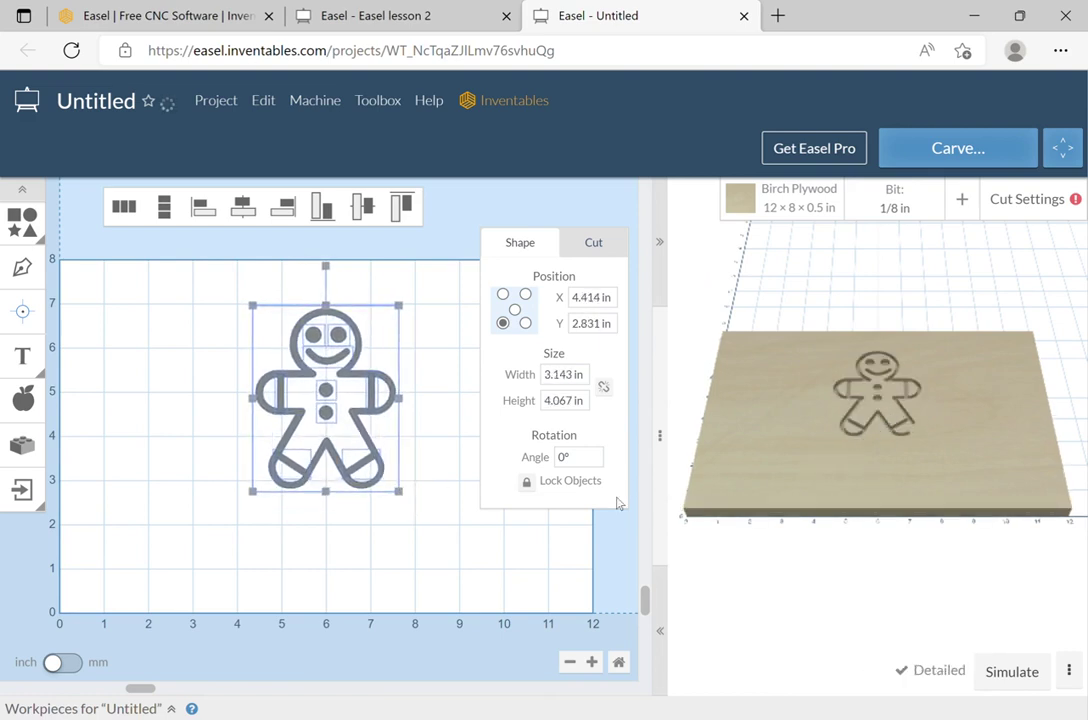
drag(403, 493, 408, 506)
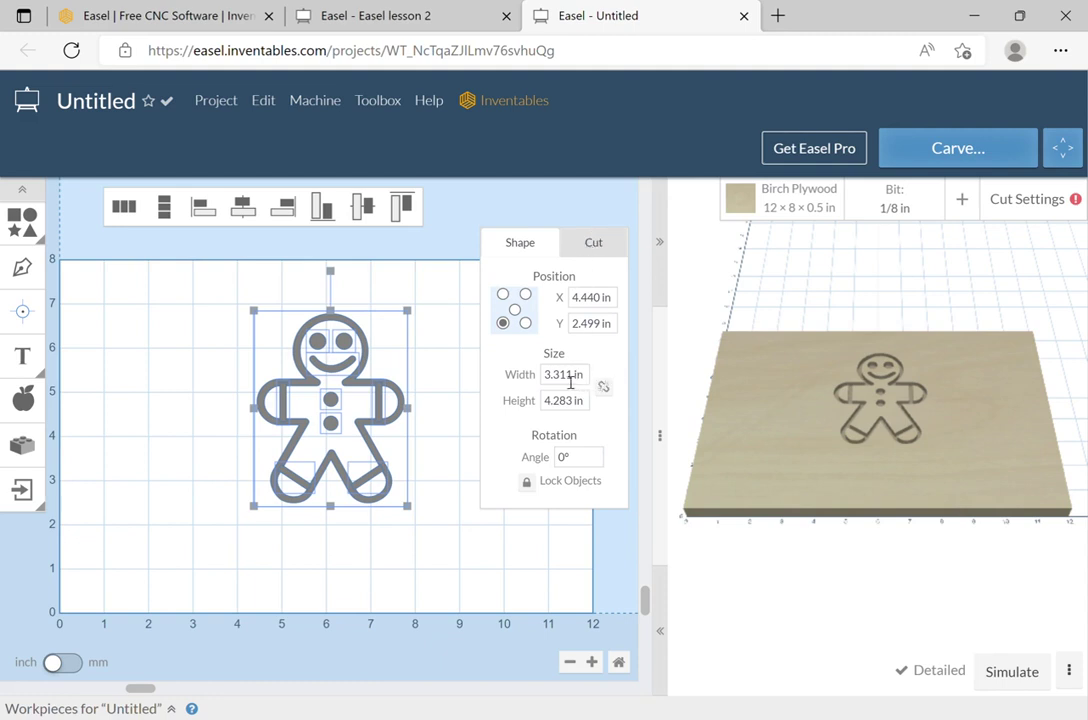
Insert the leaping deer from the Design Library's Animal category with the Fill cut type, placed at about X 1.41, Y 3.31 in.
click(24, 402)
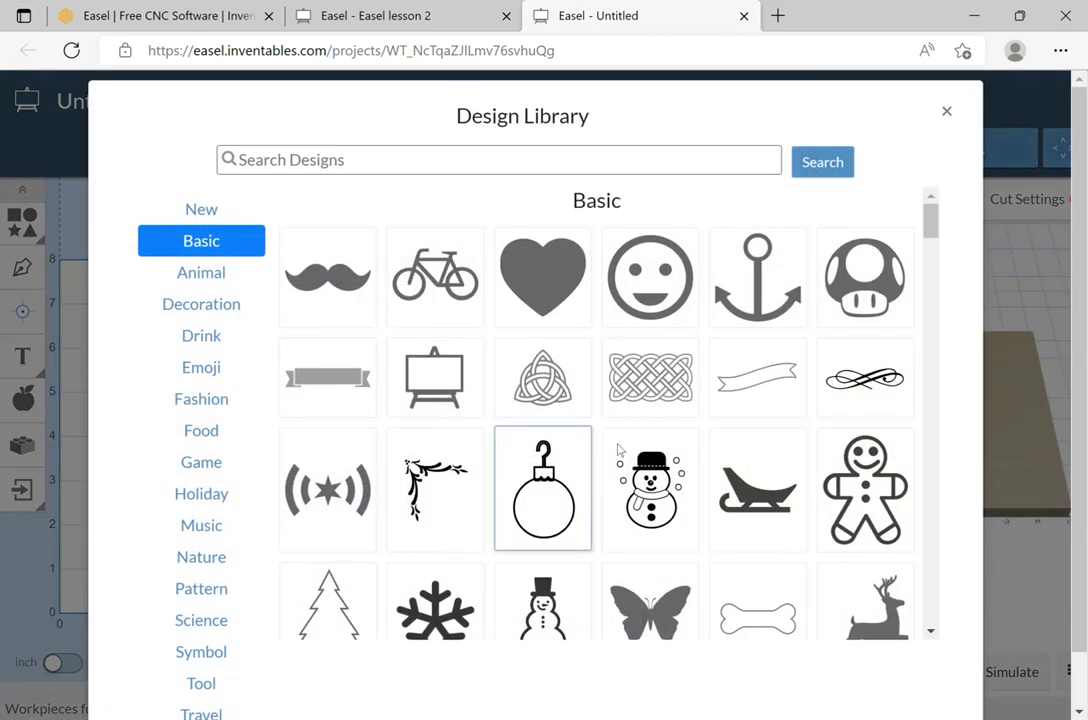
click(222, 275)
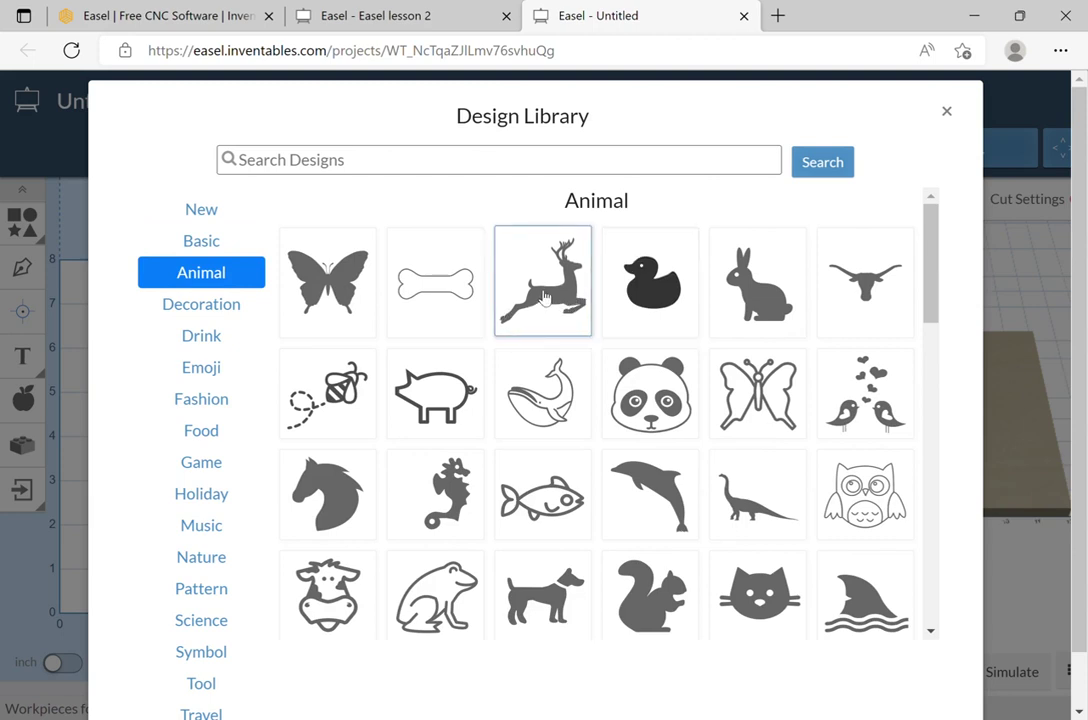
click(544, 295)
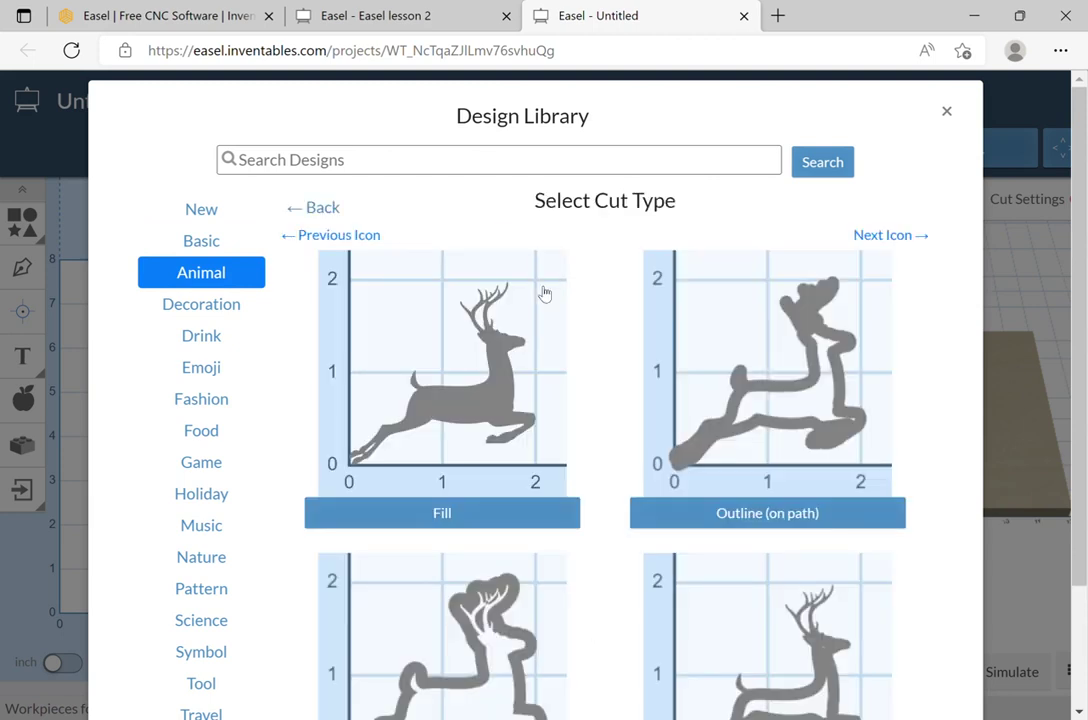
click(477, 413)
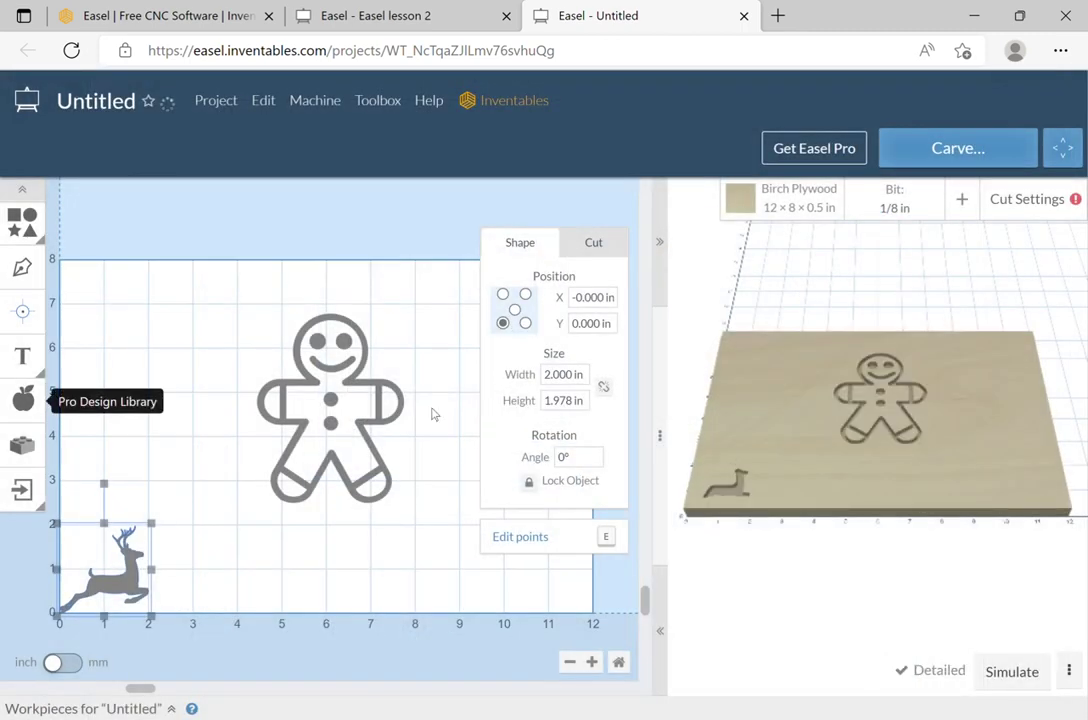
drag(142, 594, 205, 448)
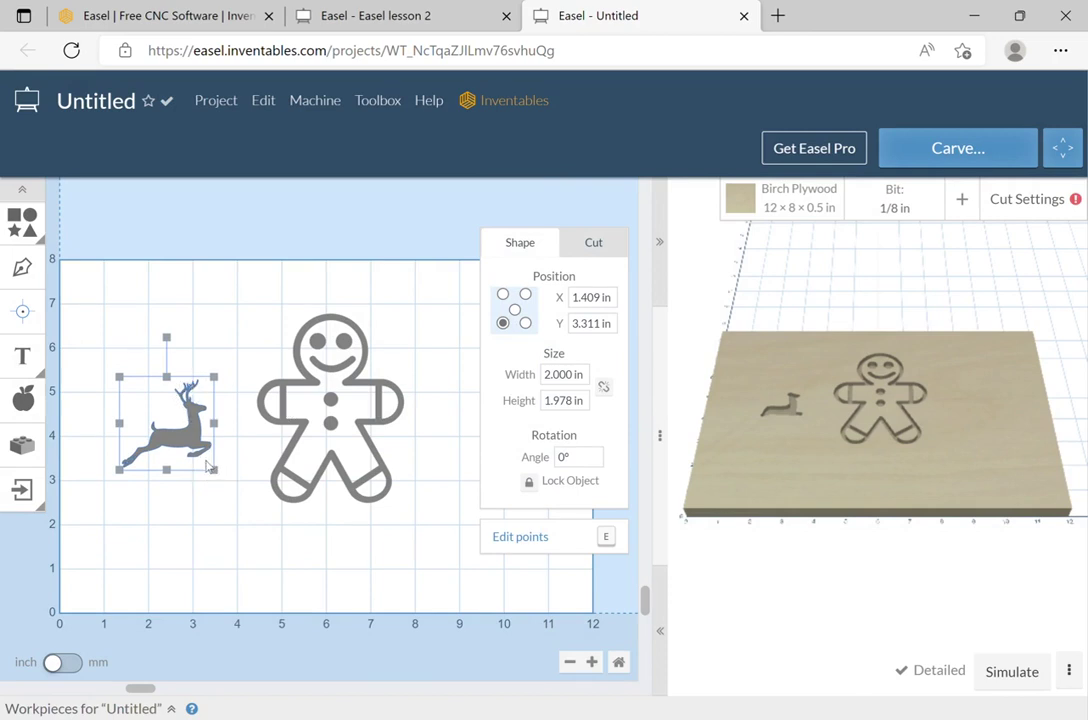
Enlarge the deer to about 4.38 × 4.33 in, with its lower-left corner at about X 0.47, Y 2.34 in.
drag(213, 470, 257, 512)
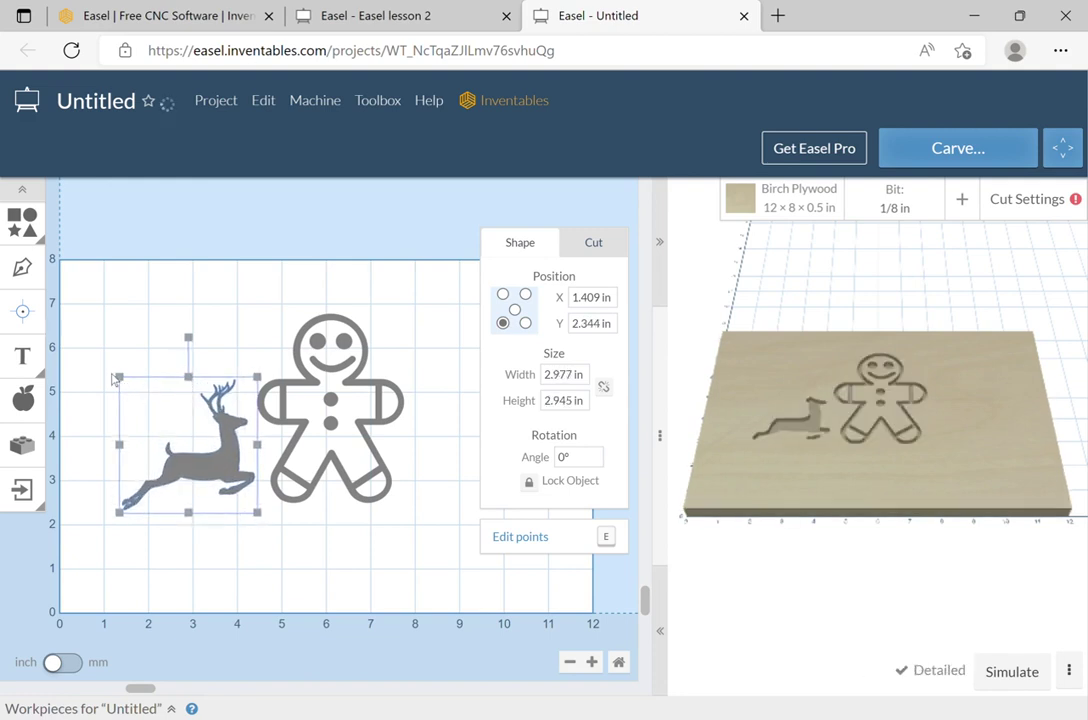
drag(125, 381, 93, 276)
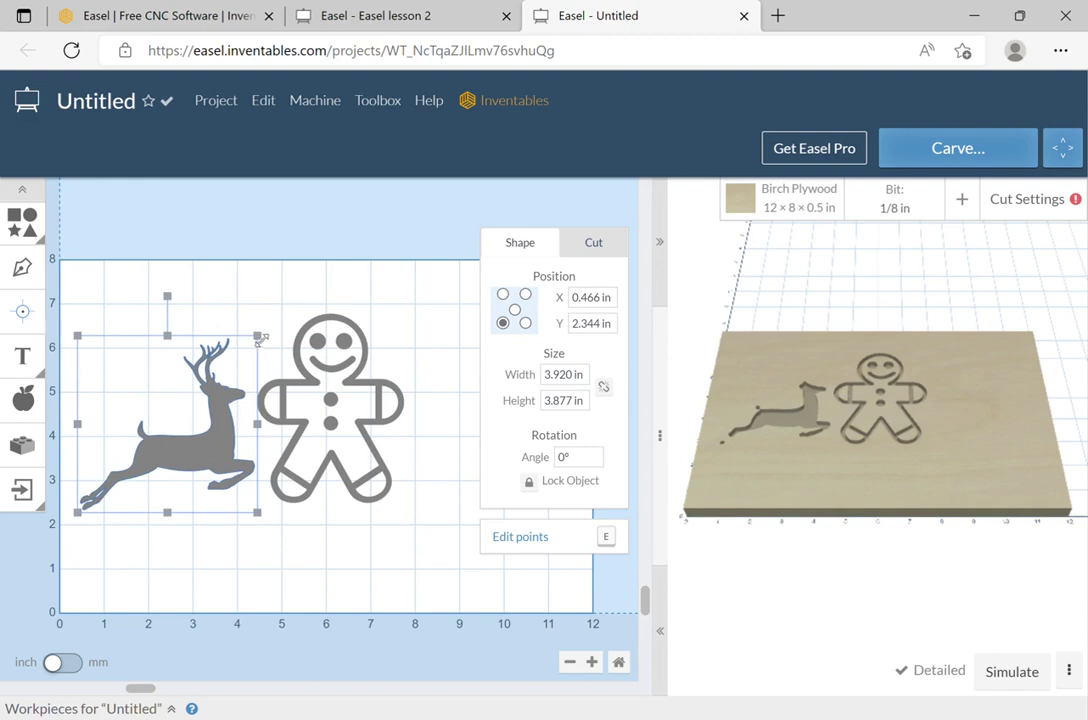
drag(262, 341, 287, 318)
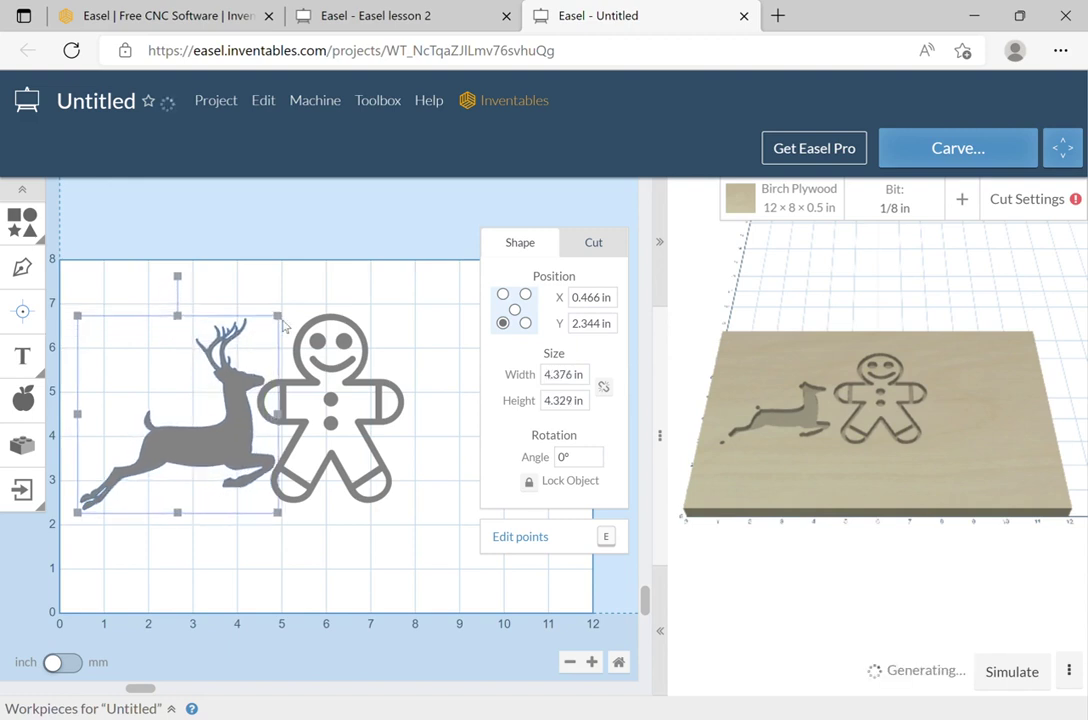
Move only the gingerbread man's upper button off-center to about X 6.27, Y 4.57 in, and clear the selection.
click(332, 402)
mouse_move(332, 402)
mouse_down()
mouse_move(352, 417)
mouse_move(347, 407)
mouse_up()
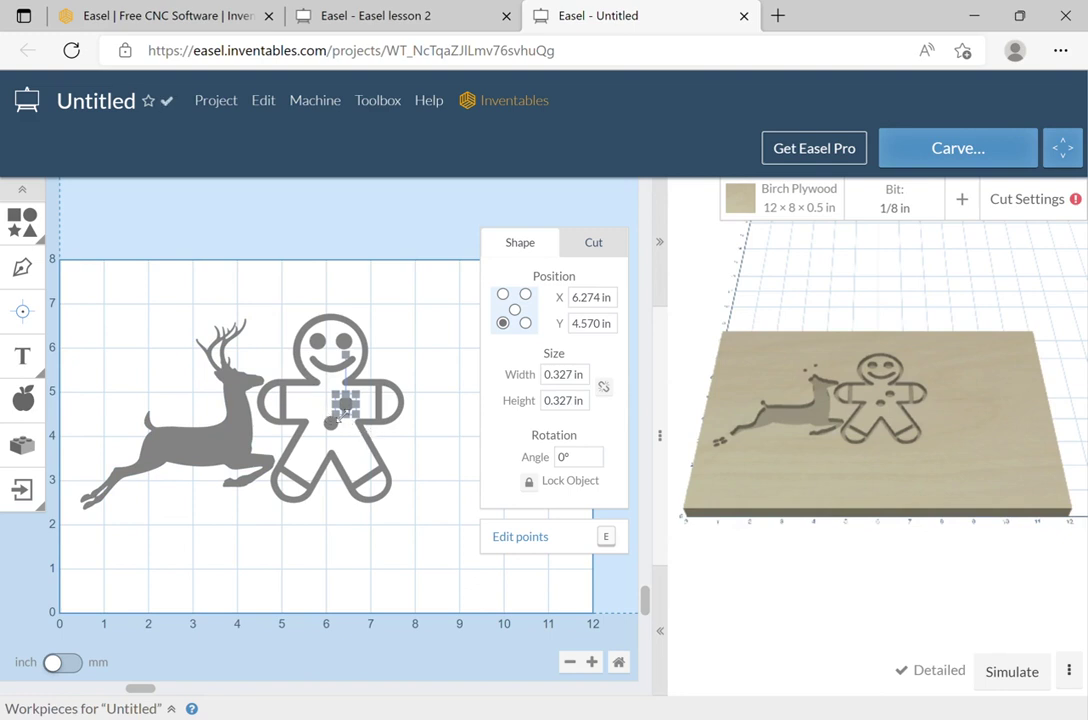
click(352, 428)
click(352, 420)
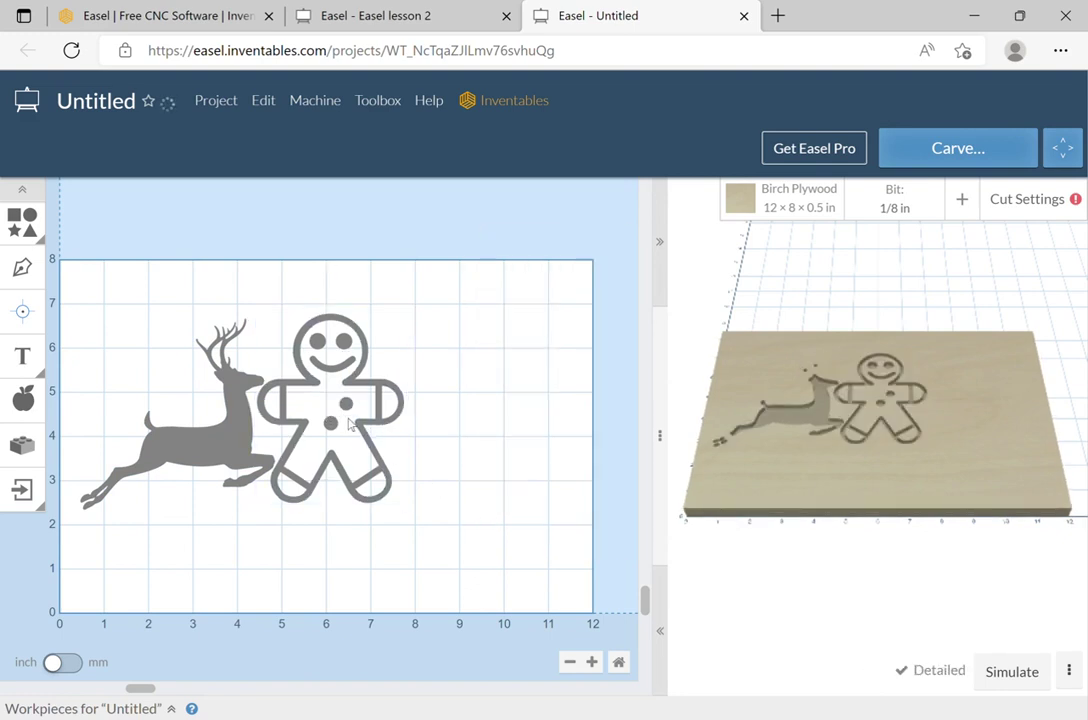
Try moving one of the gingerbread man's eyes separately from the rest of the figure, and undo the moves.
click(333, 401)
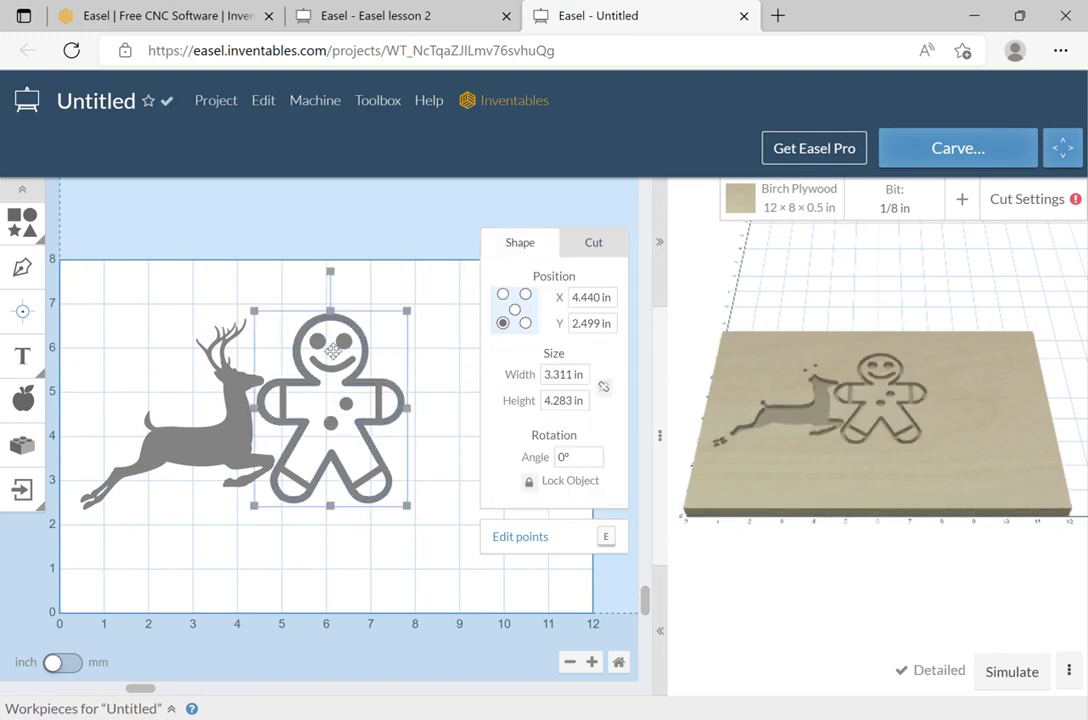
mouse_move(318, 341)
mouse_down()
mouse_move(414, 369)
mouse_move(349, 352)
mouse_move(319, 372)
mouse_move(337, 348)
mouse_up()
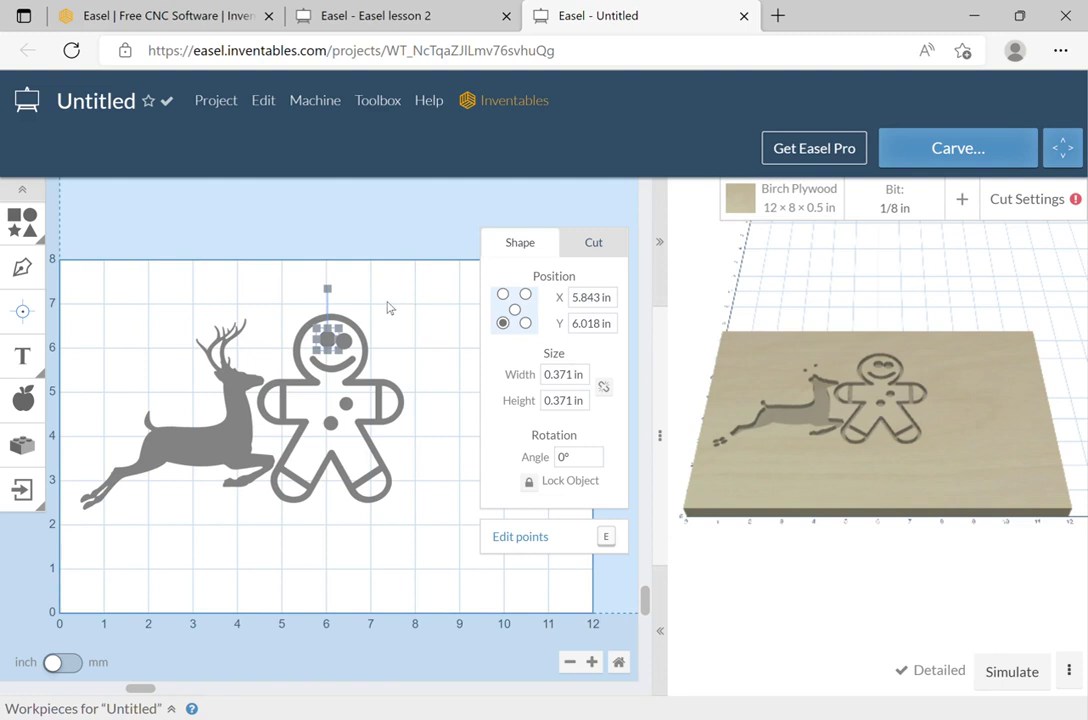
key(ctrl+z)
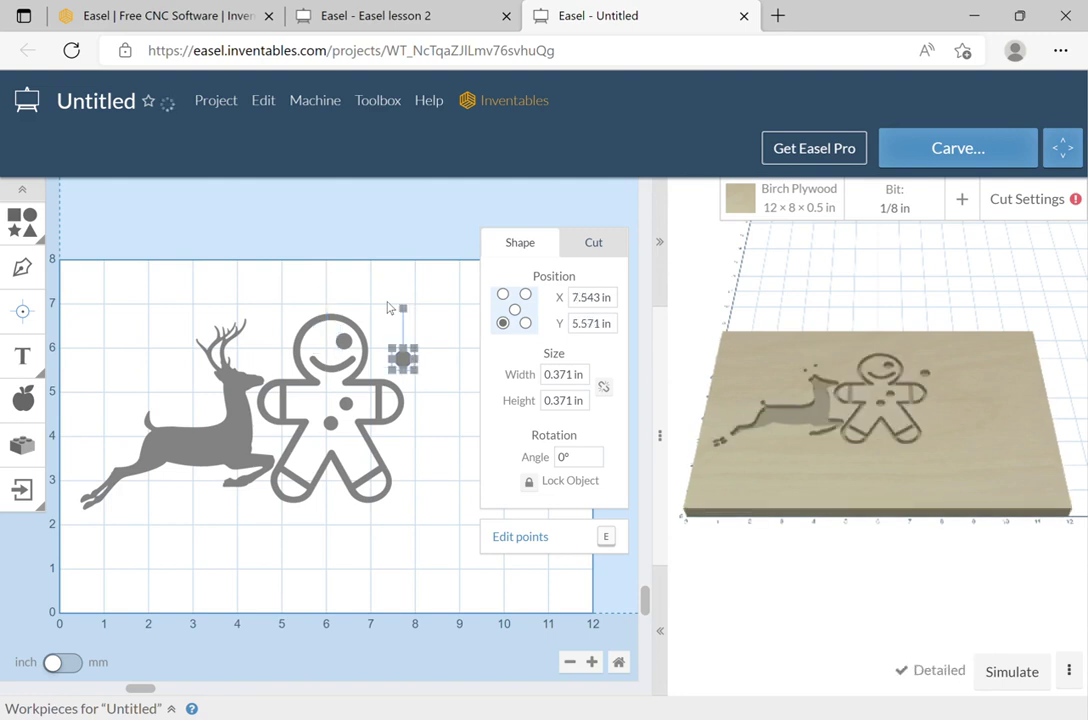
key(ctrl+shift+z)
click(390, 316)
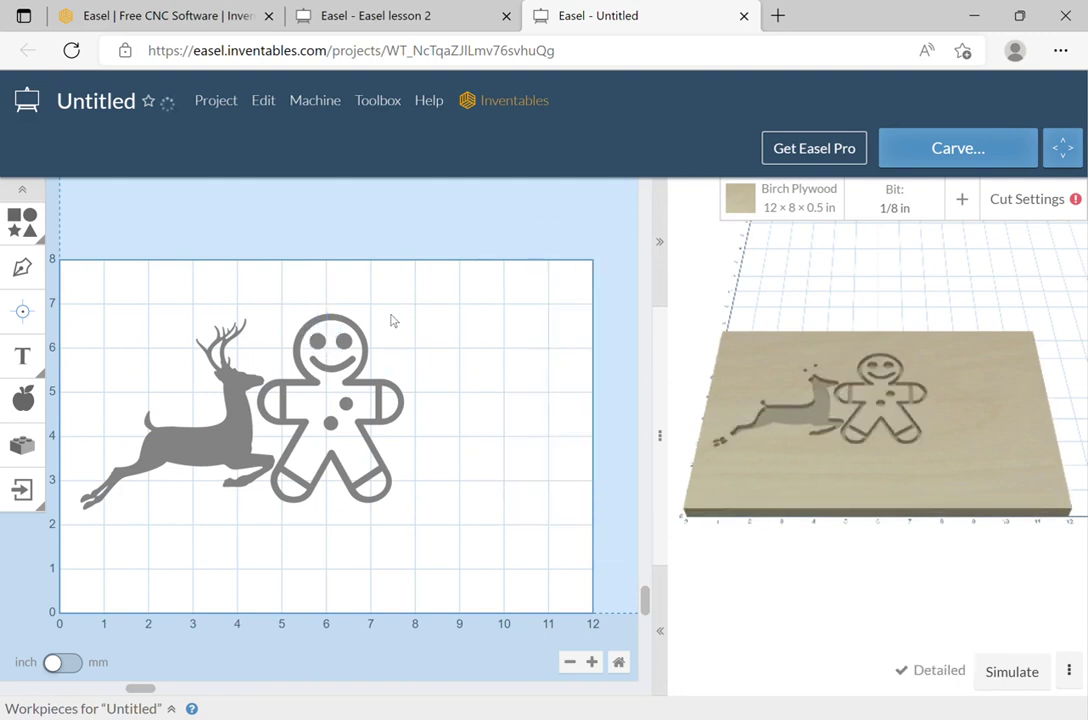
Try moving the gingerbread man's body outline alone to about X 4.33 in, and undo the move.
click(356, 403)
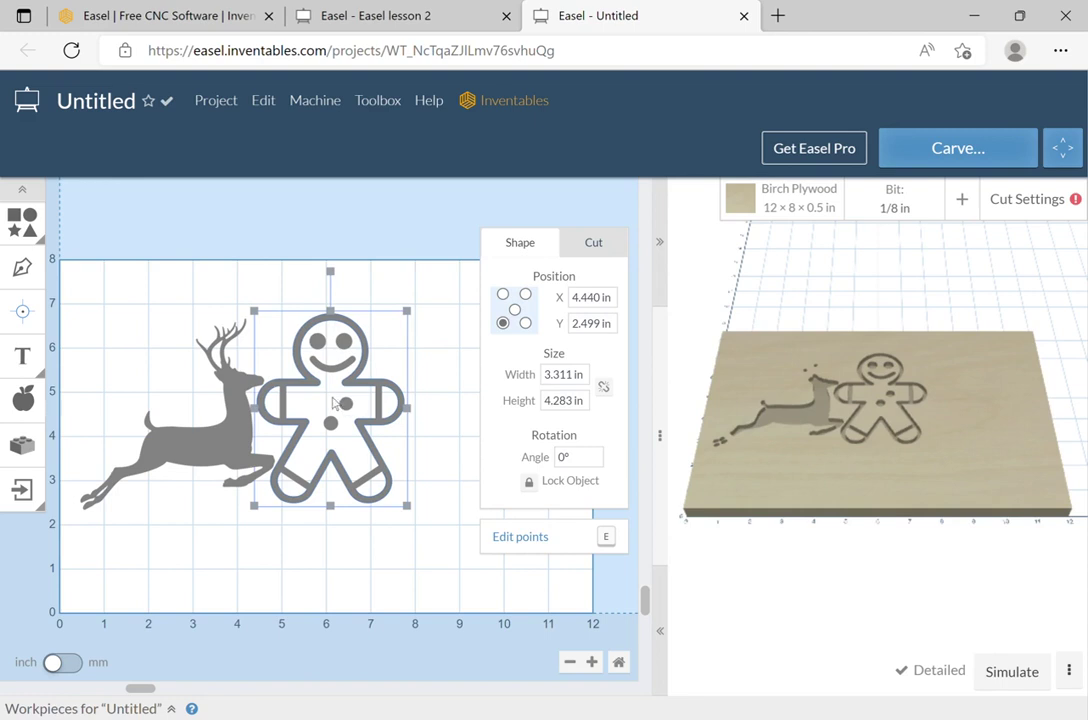
mouse_move(370, 390)
mouse_down()
mouse_move(401, 413)
mouse_move(362, 399)
mouse_move(366, 391)
mouse_up()
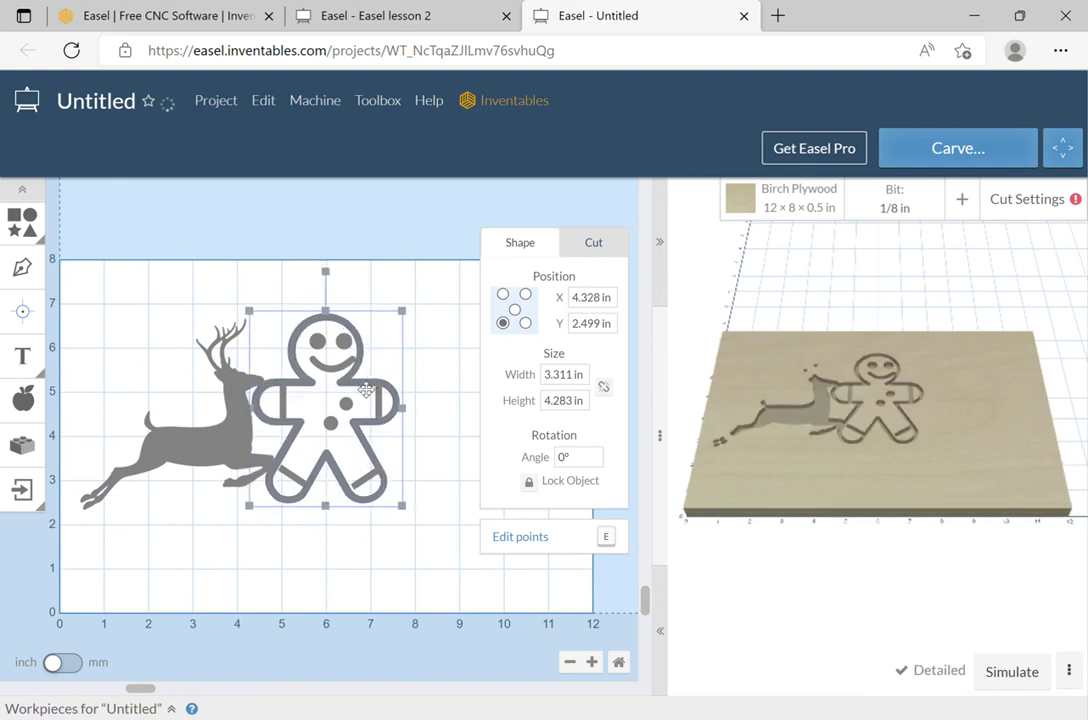
click(446, 347)
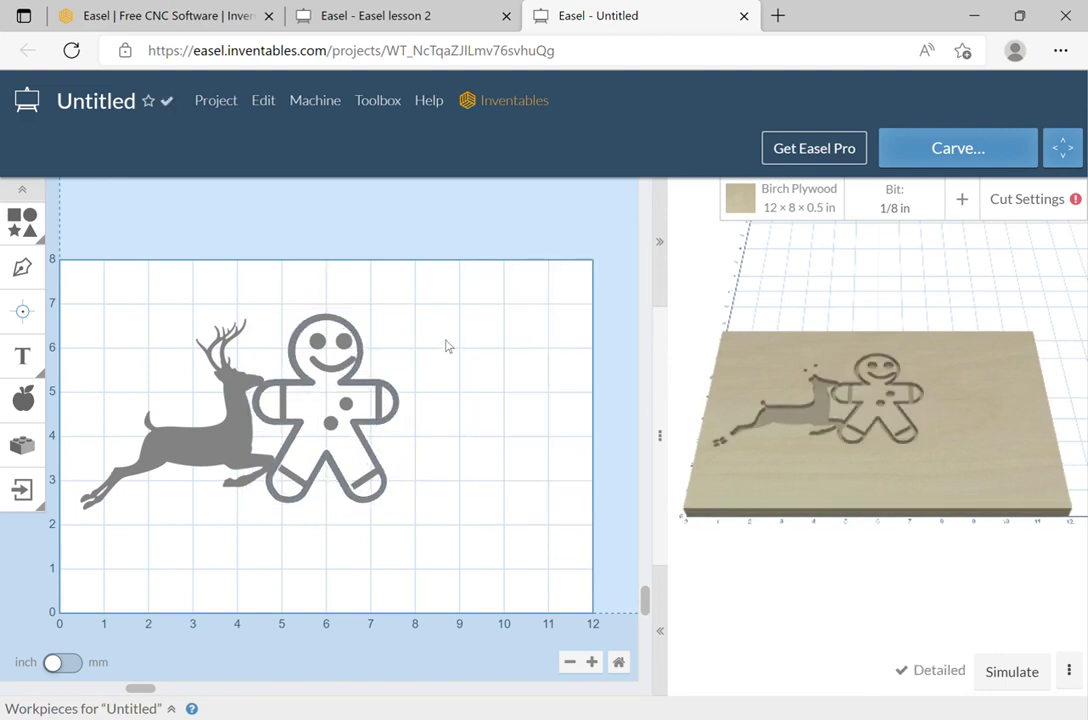
key(ctrl+z)
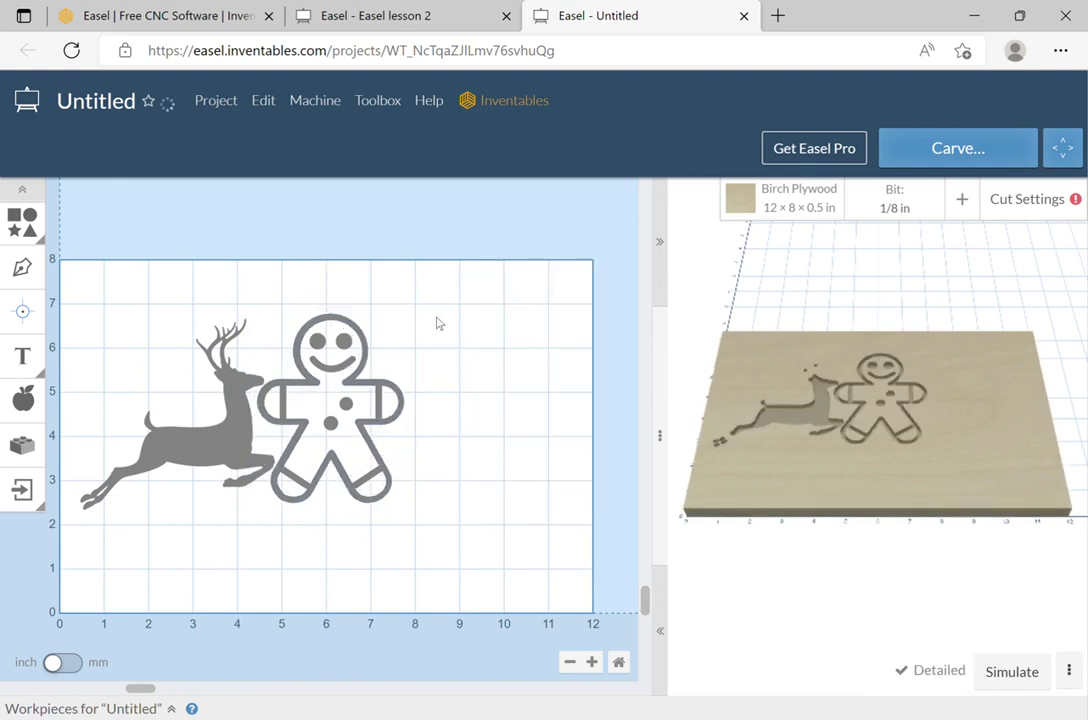
Select the deer and all parts of the gingerbread man and move them together to about X 2.59, Y 2.28 in.
drag(275, 283, 410, 518)
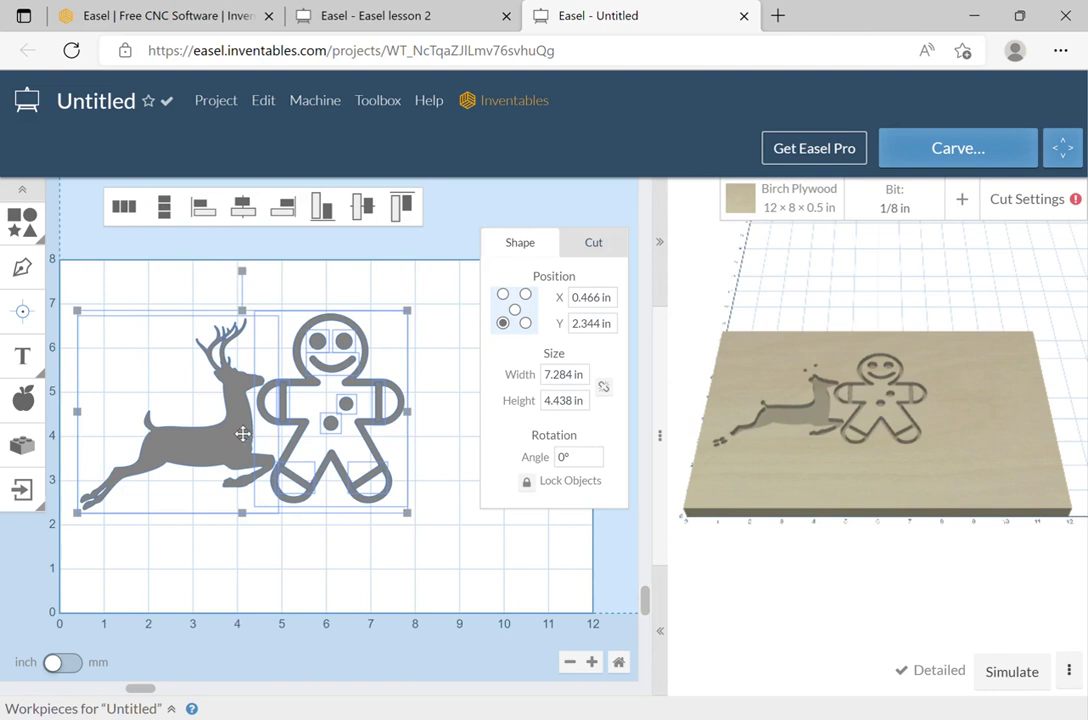
drag(242, 433, 337, 437)
click(274, 298)
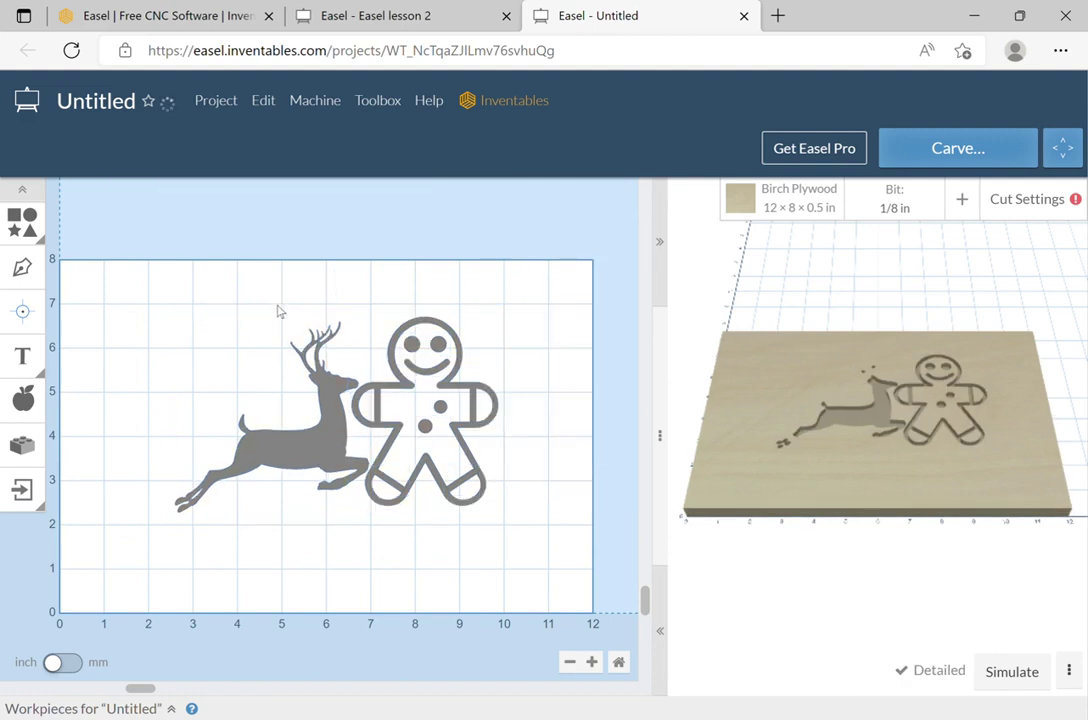
Move the deer alone away from the gingerbread man to about X 1.34, Y 1.99 in, and clear the selection.
drag(273, 404, 345, 524)
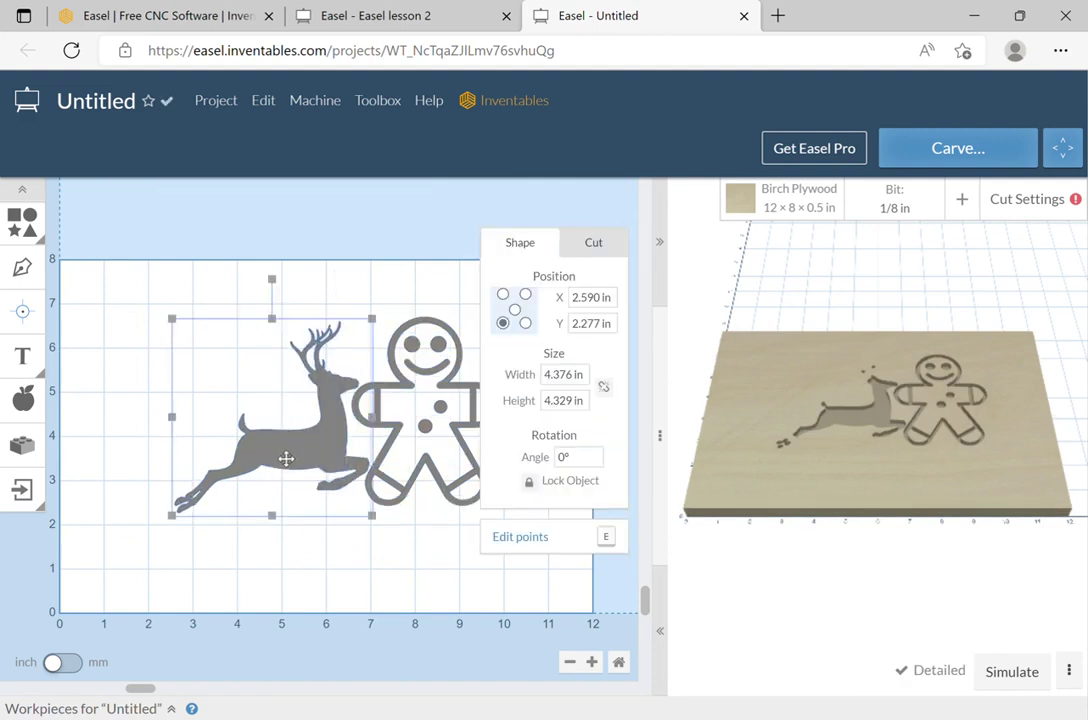
drag(284, 457, 236, 464)
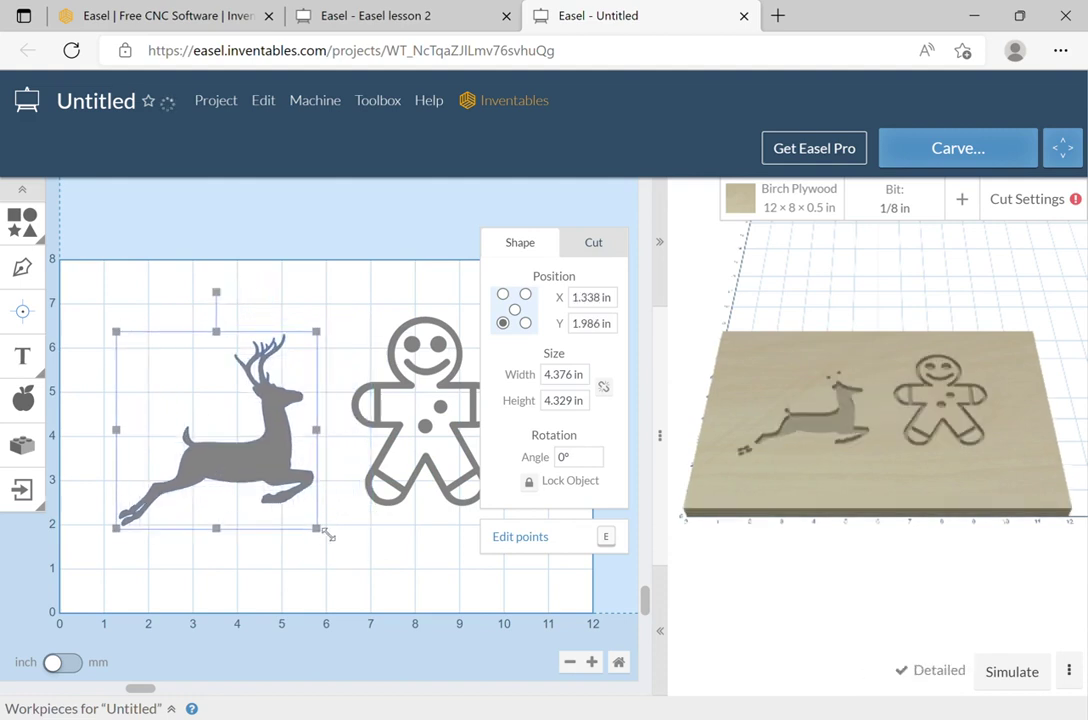
click(397, 537)
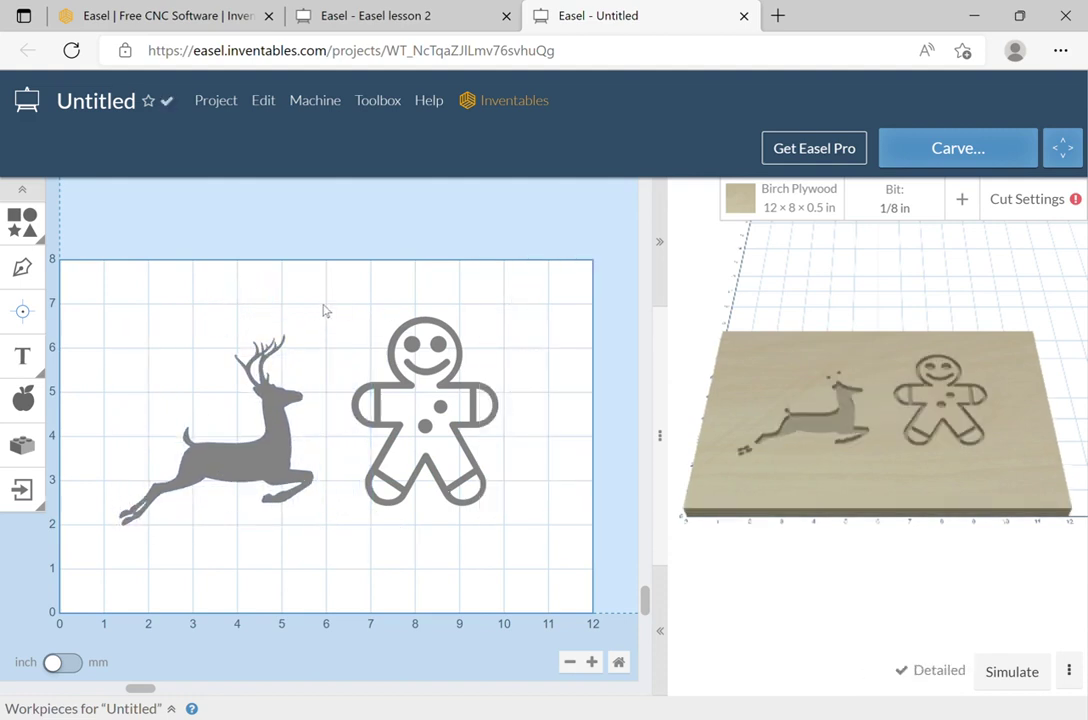
Select all parts of the gingerbread man, move them together to about X 7.03, Y 2.57 in, and clear the selection.
drag(334, 284, 519, 548)
drag(388, 383, 409, 377)
click(372, 287)
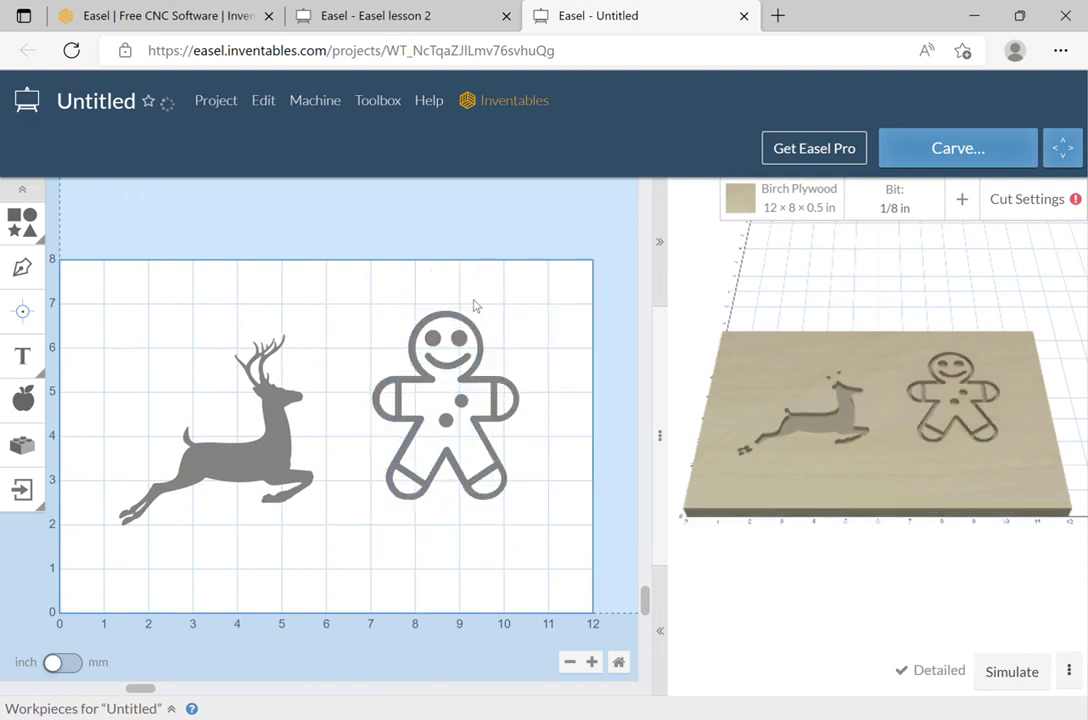
drag(468, 346, 510, 432)
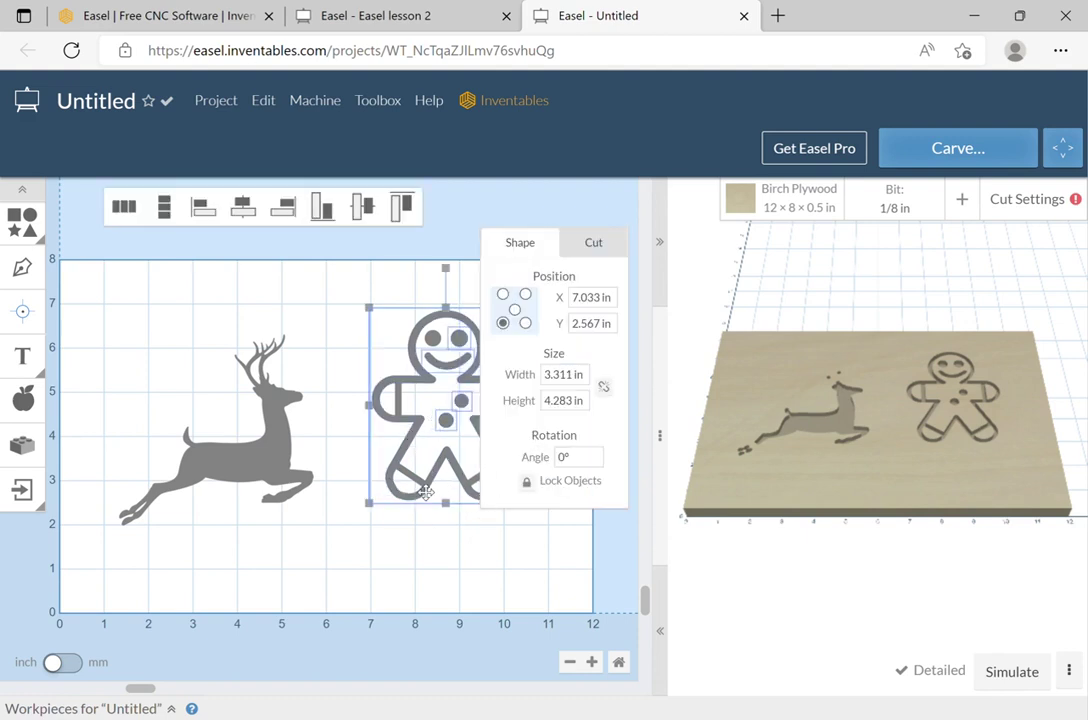
click(427, 545)
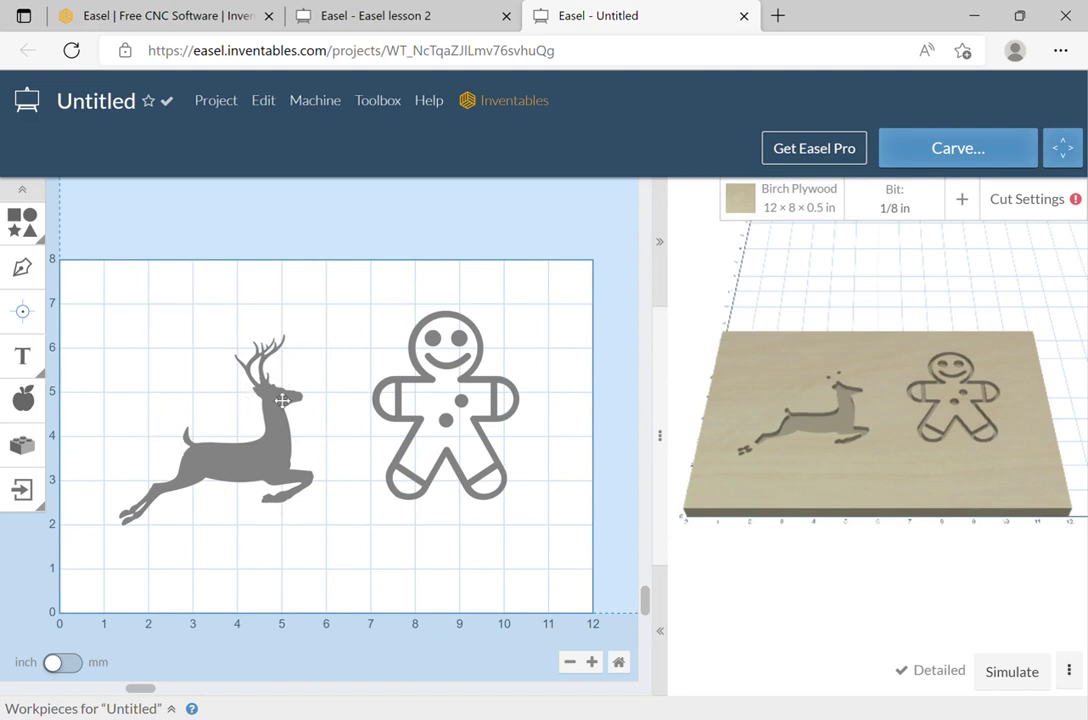
Enlarge the deer to about 5.78 × 5.72 in and place it at about X 0.34, Y 1.63 in.
click(281, 475)
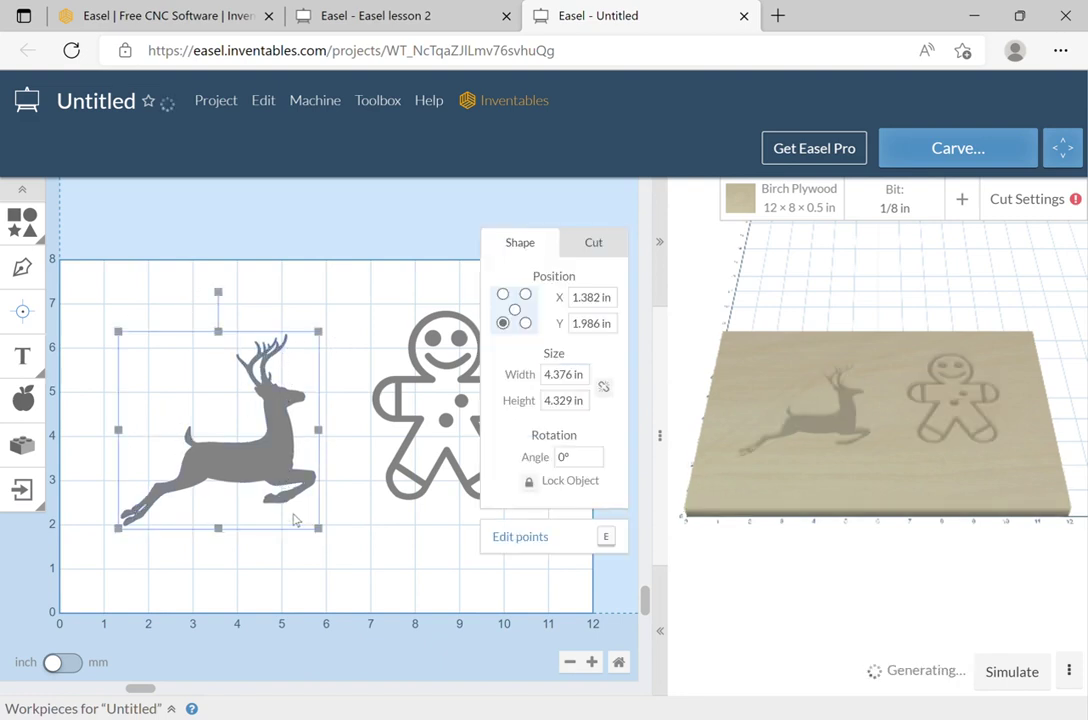
drag(316, 527, 388, 597)
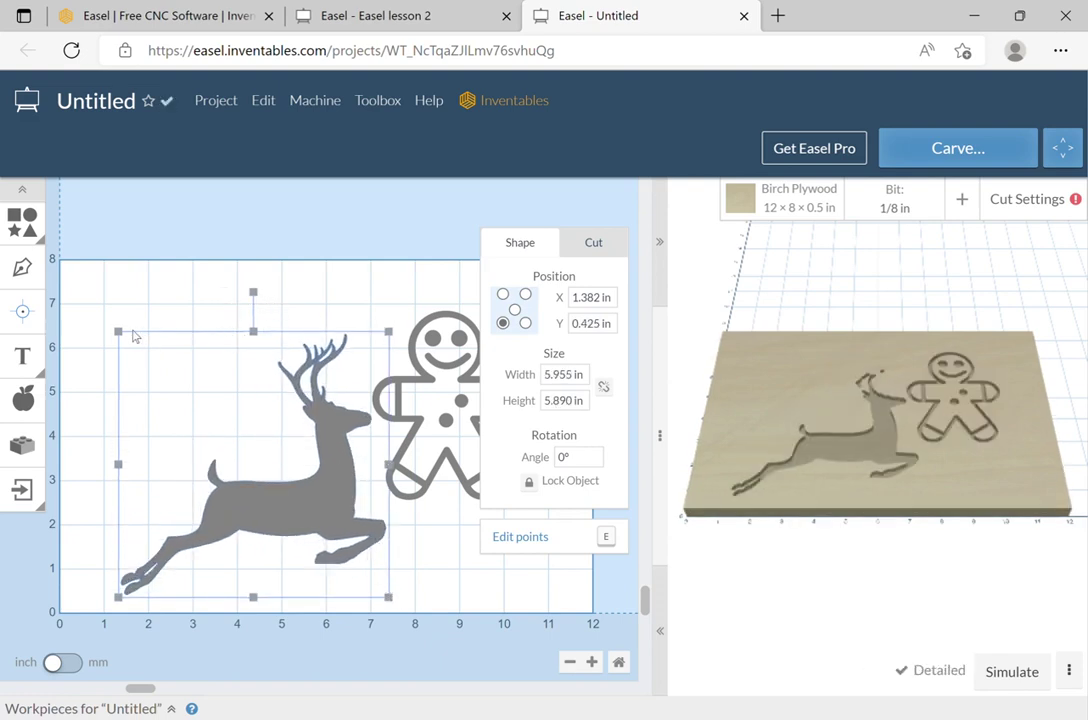
drag(122, 334, 73, 287)
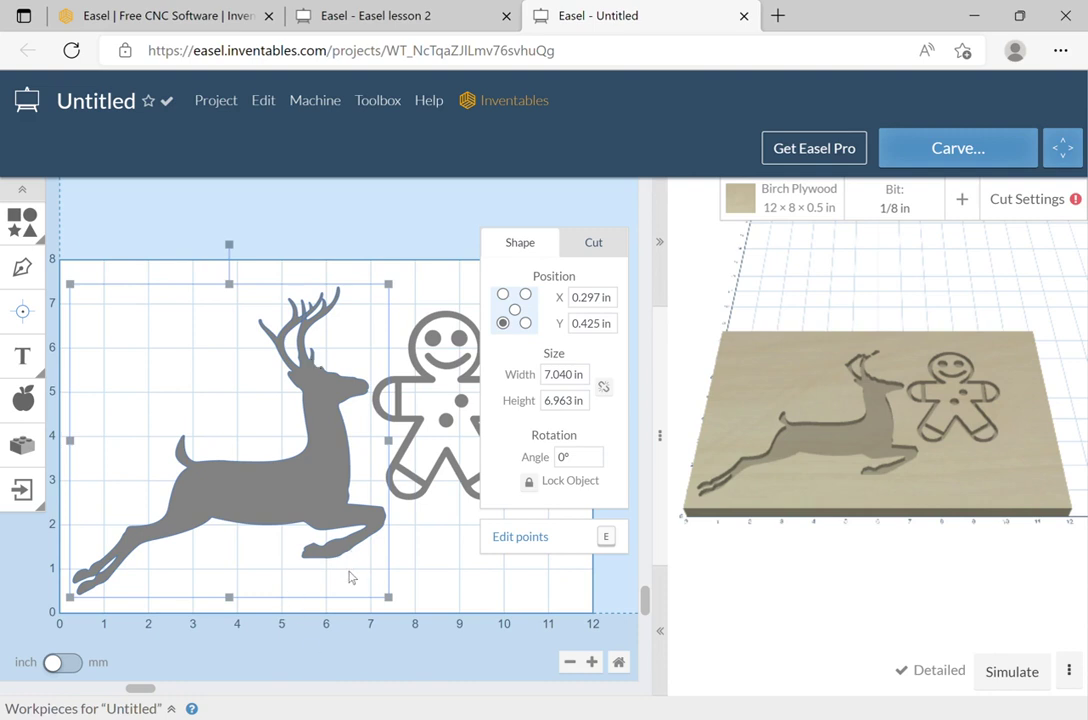
drag(393, 600, 332, 545)
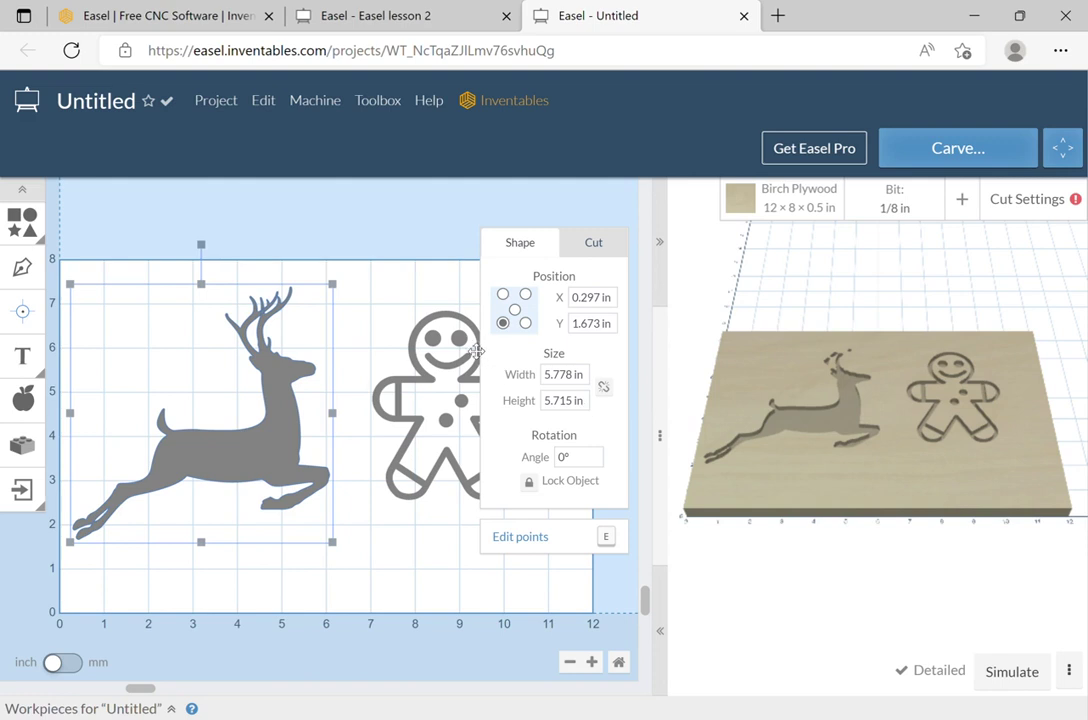
click(380, 310)
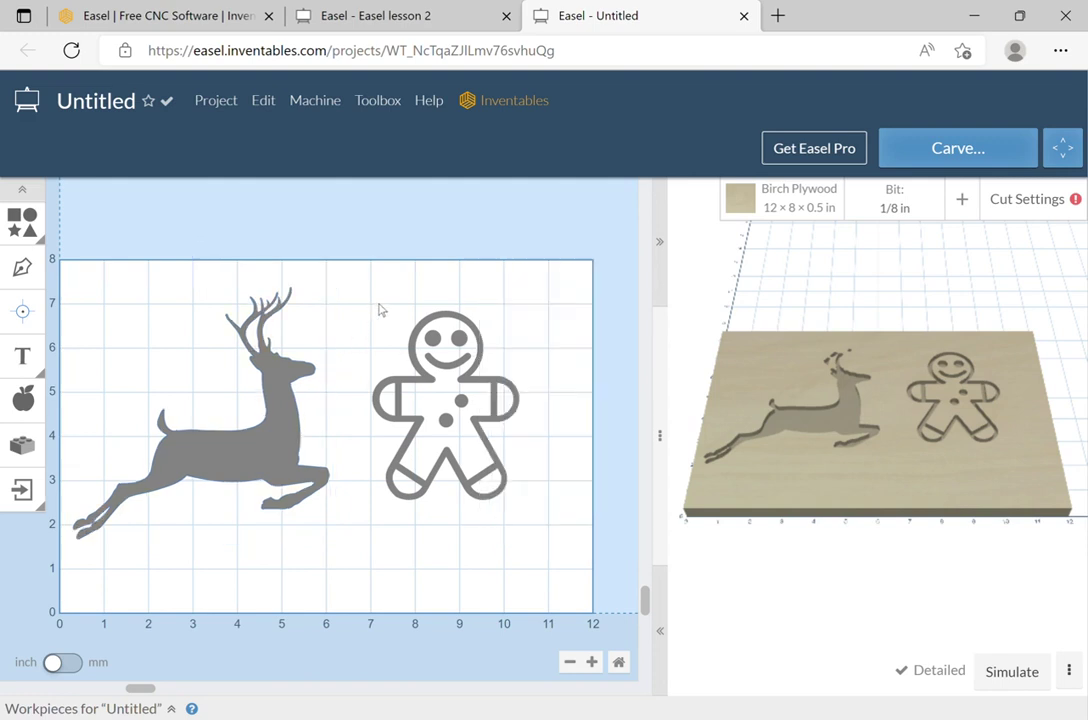
click(276, 318)
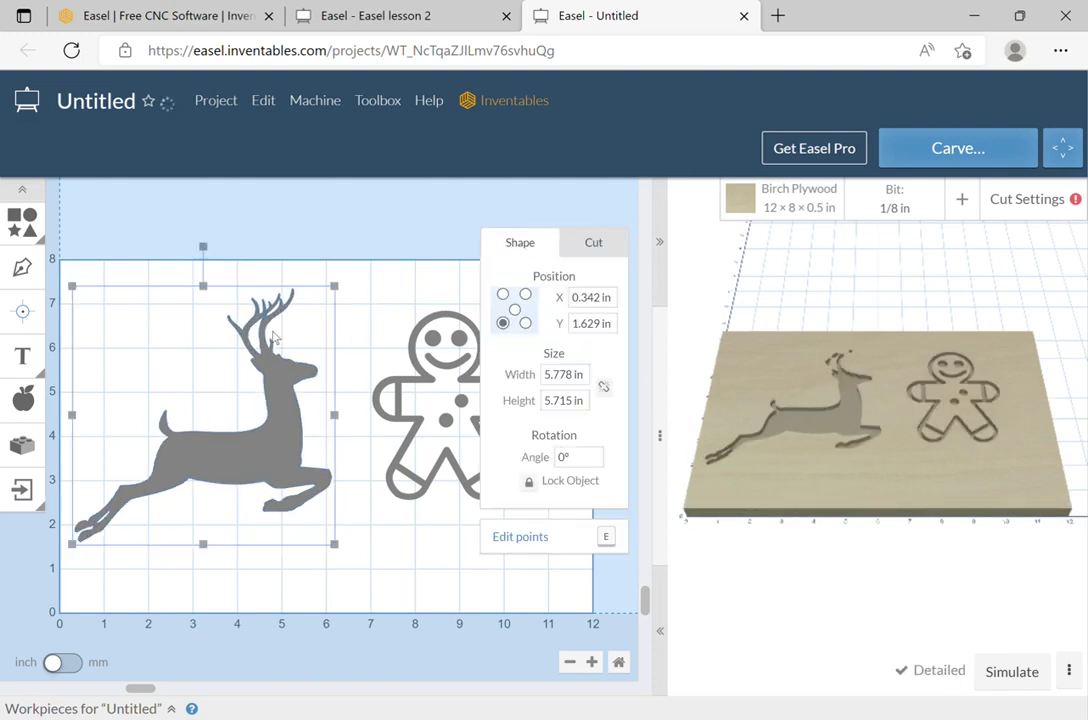
click(338, 305)
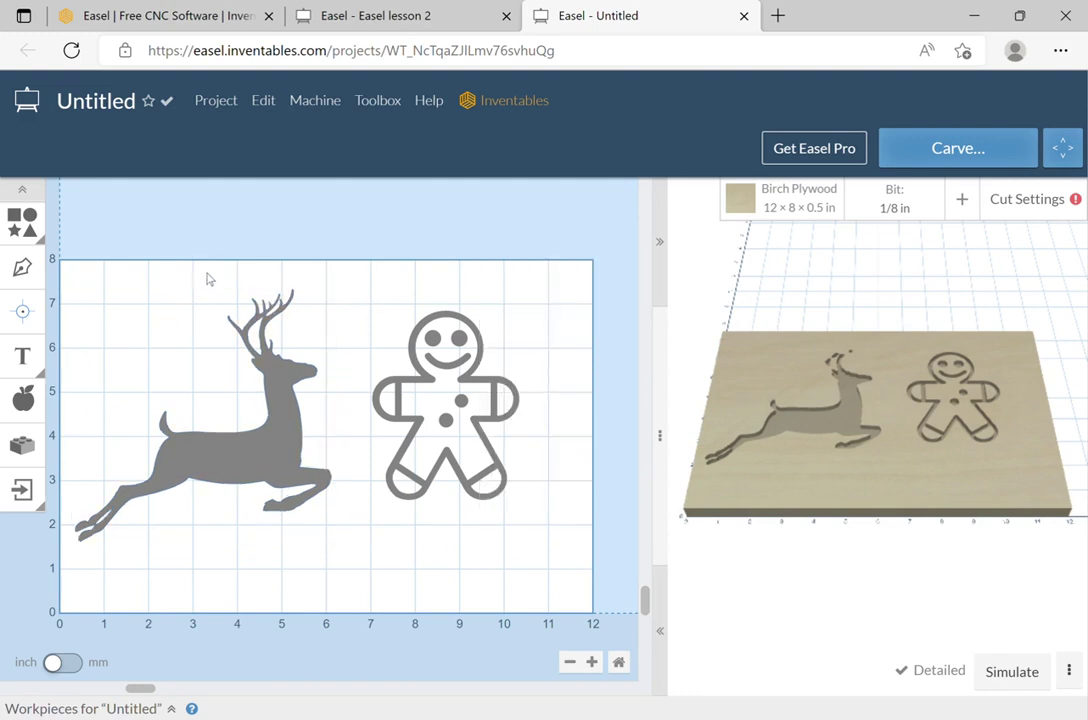
drag(198, 327, 296, 337)
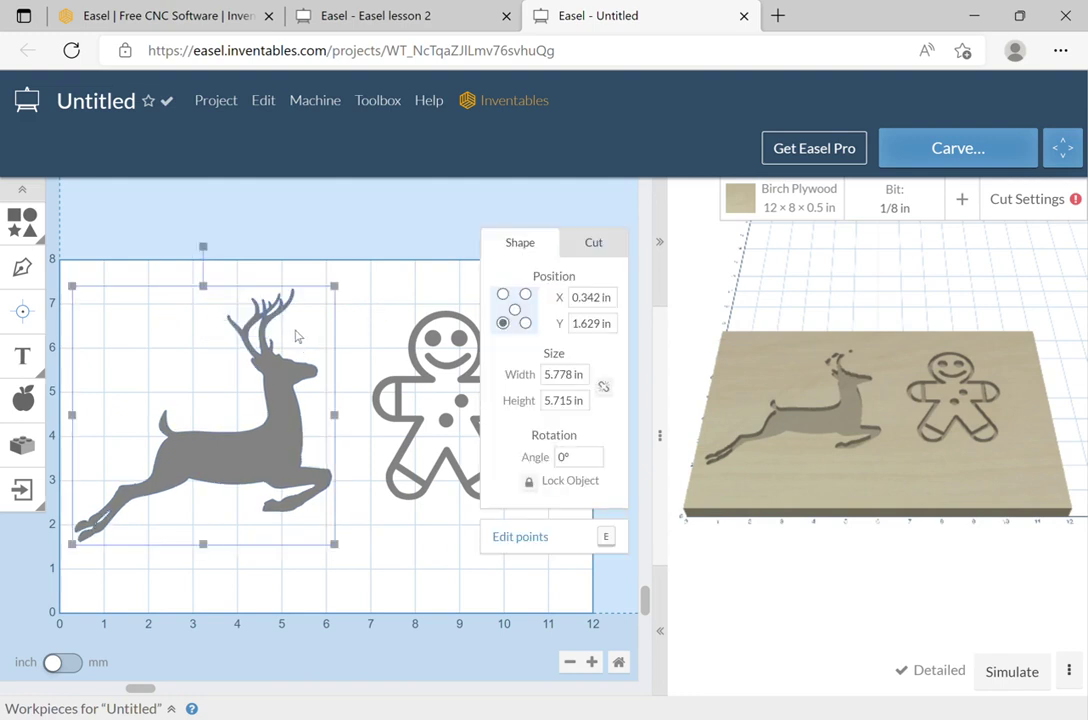
click(380, 300)
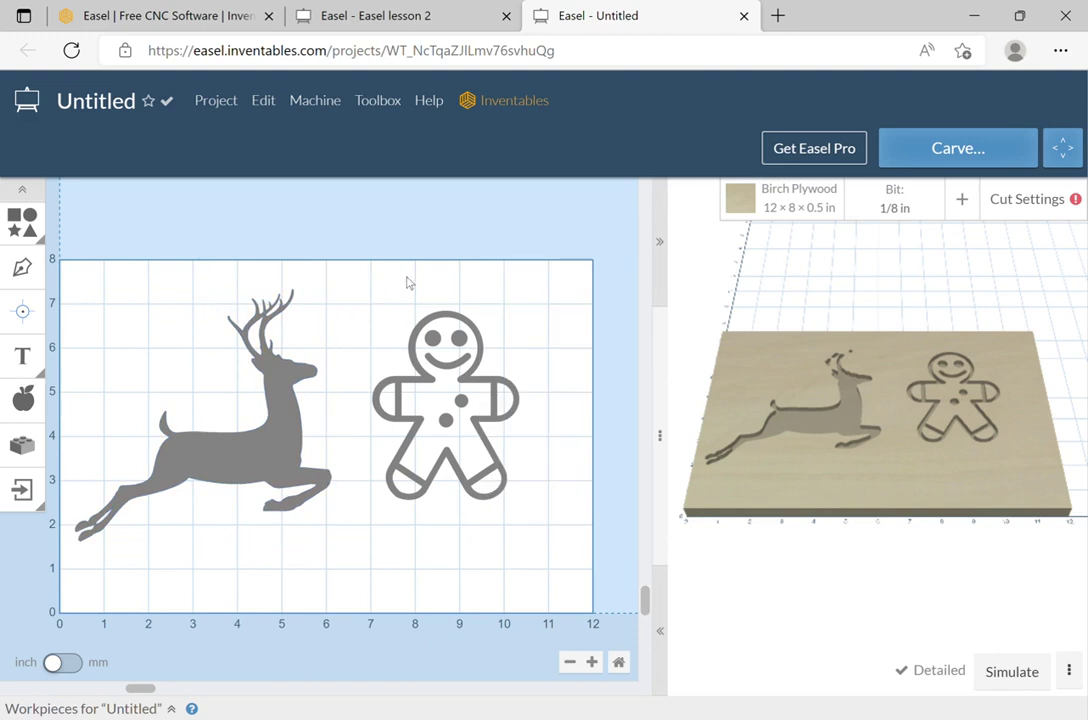
Change the deer's cut path to Cut on shape path.
click(262, 430)
click(607, 246)
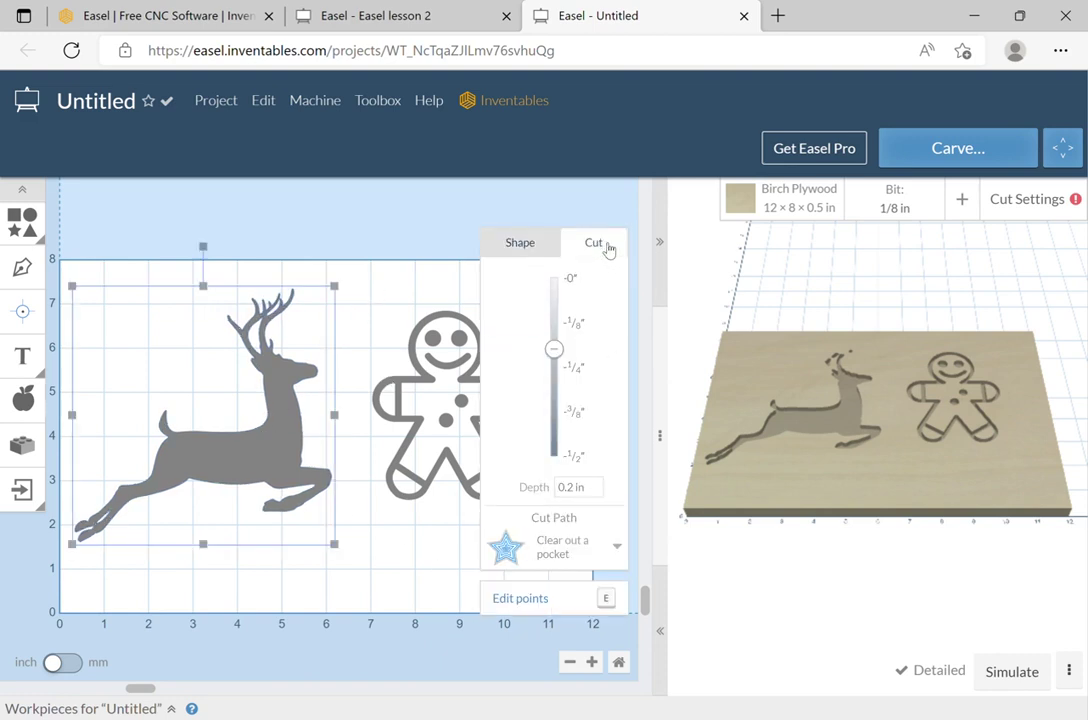
click(587, 546)
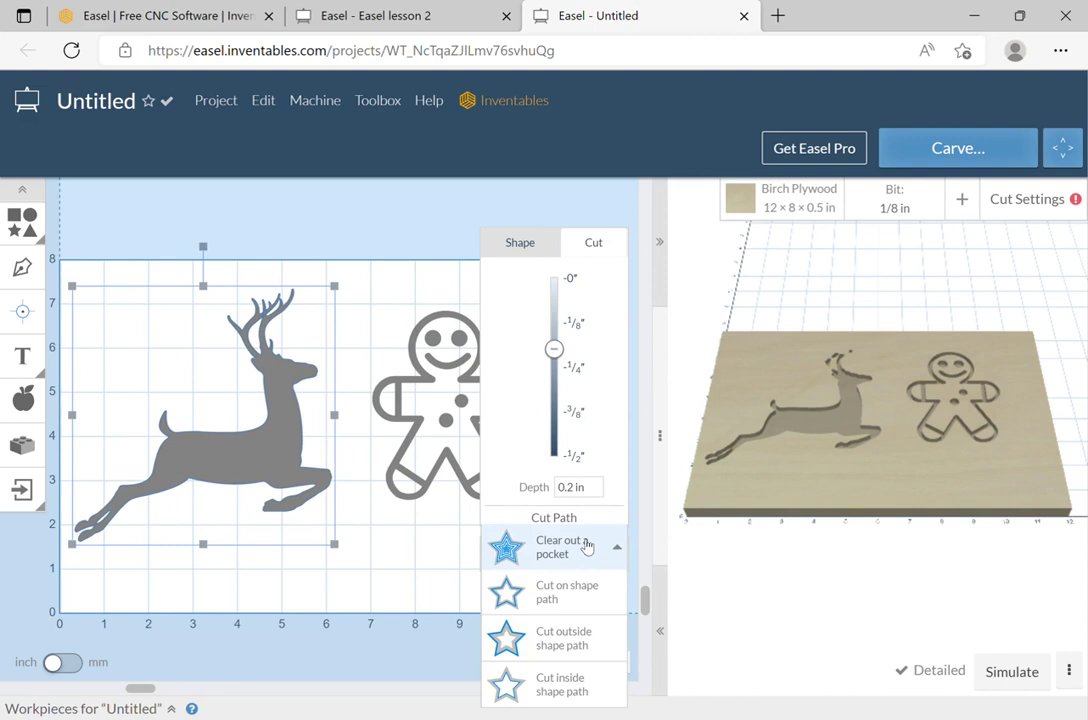
click(587, 593)
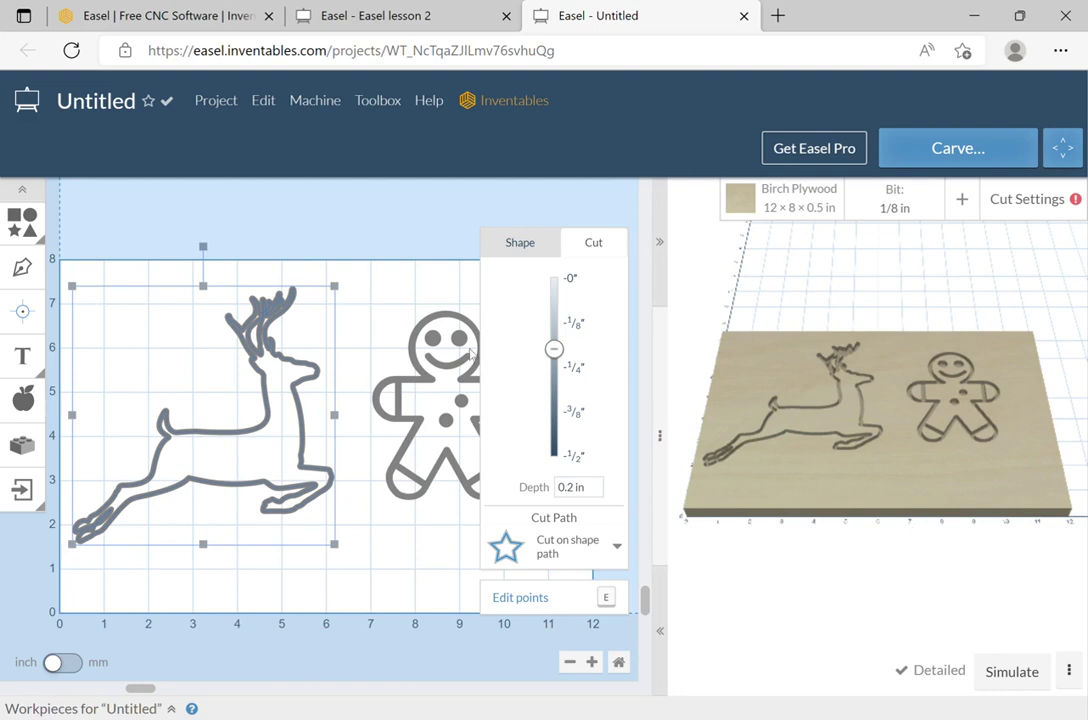
Try removing the deer from the design, and undo the removal.
click(265, 99)
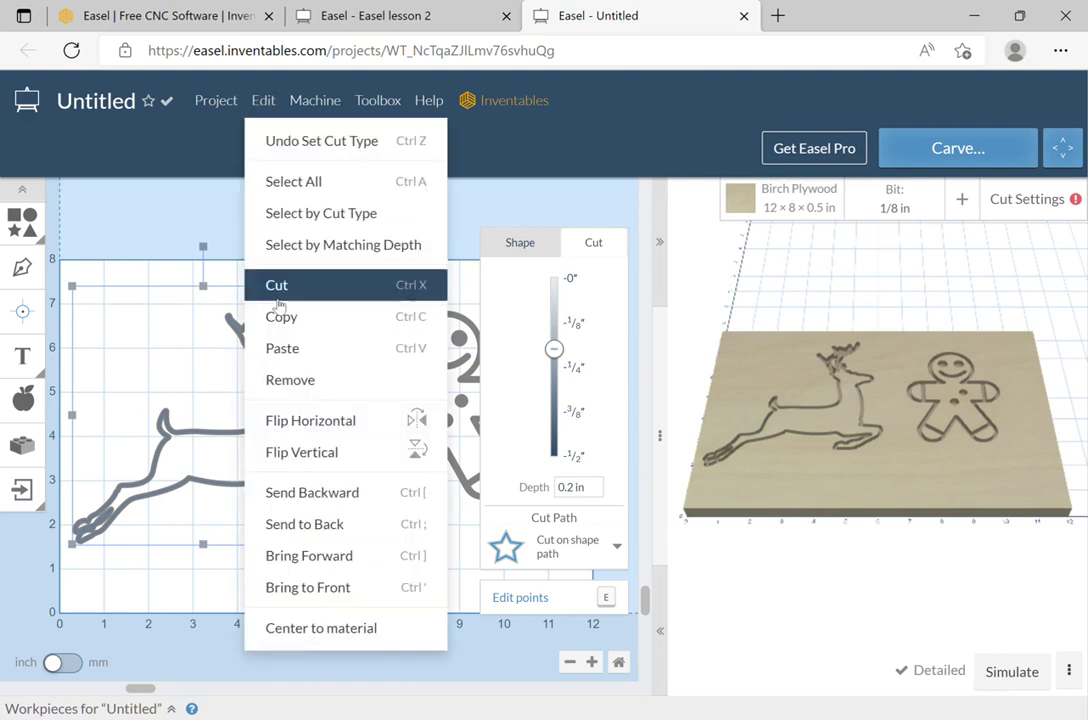
click(323, 396)
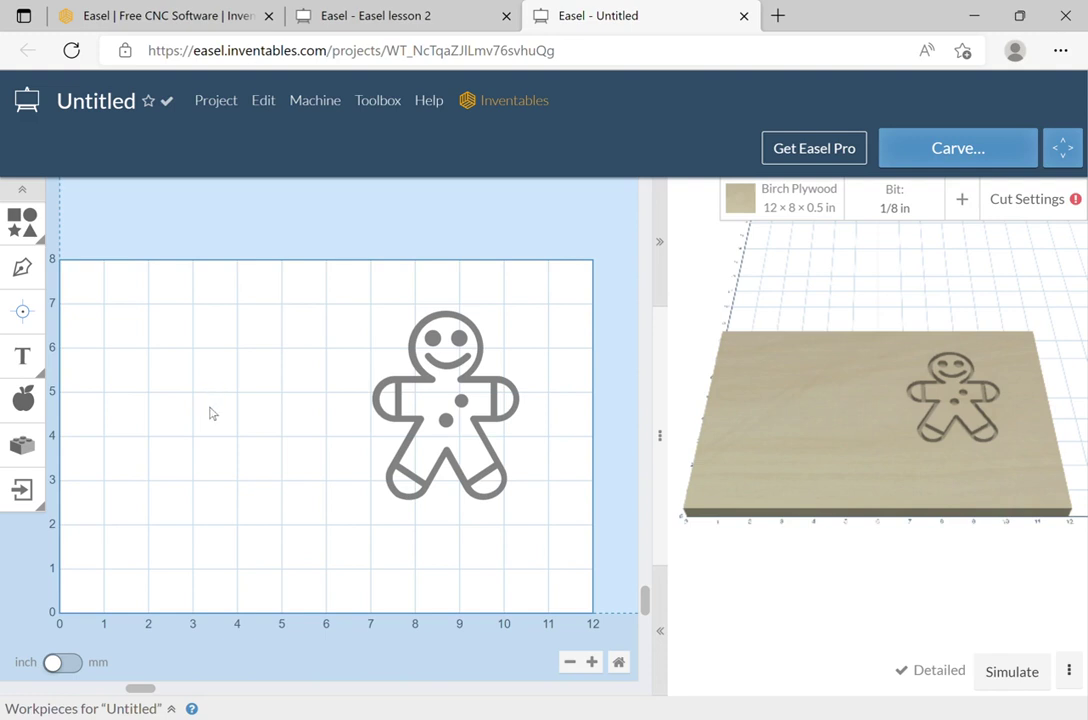
key(ctrl+z)
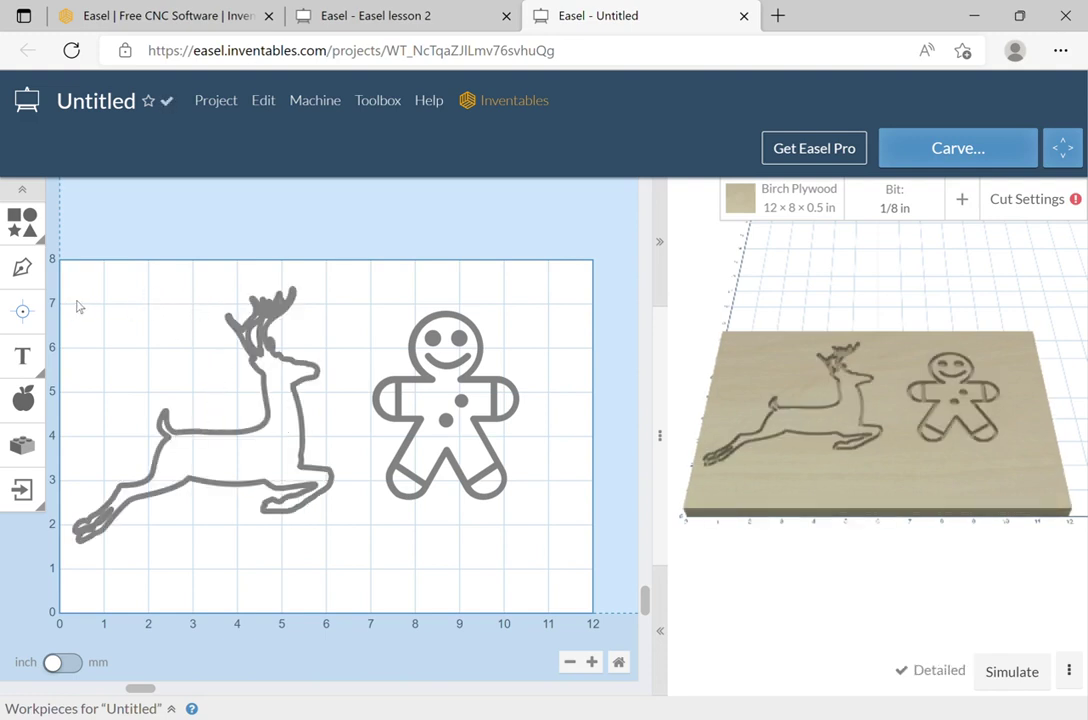
Select the deer and delete it from the design.
drag(80, 301, 360, 565)
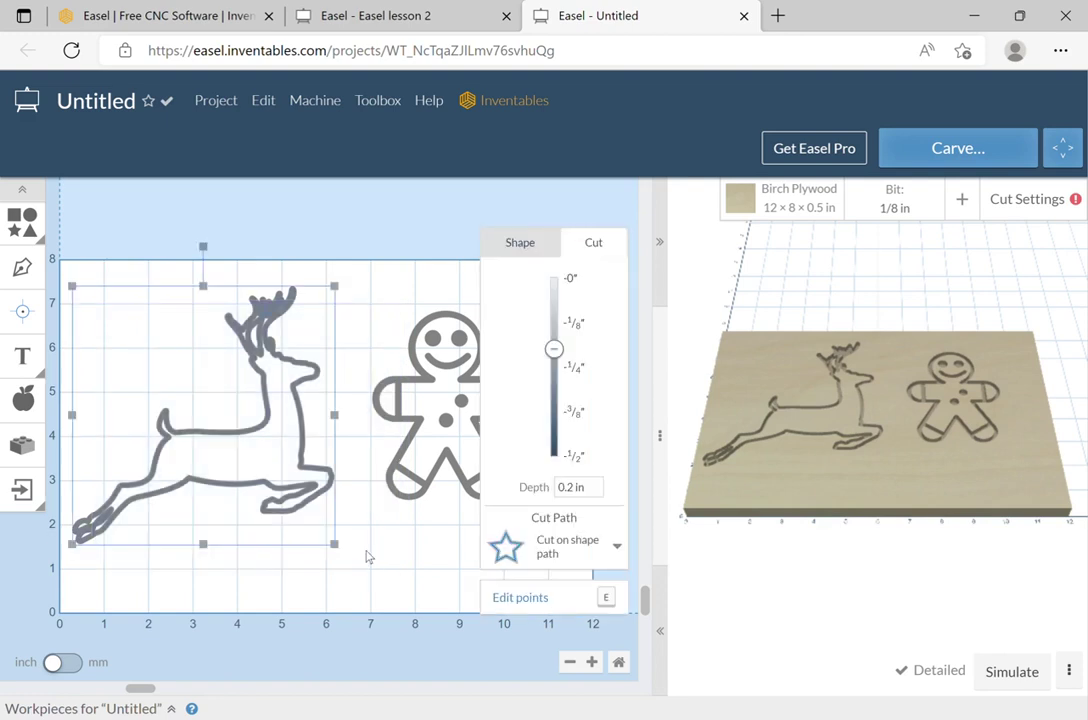
key(Delete)
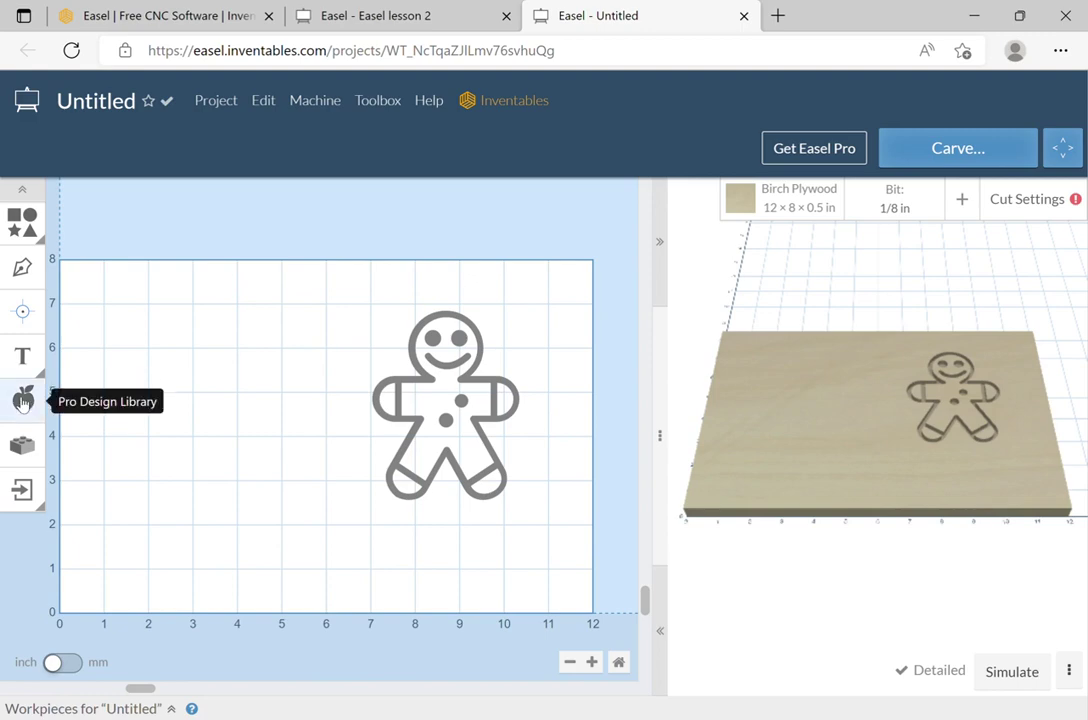
Insert the plain Christmas tree from the Design Library's Holiday category with the Fill cut type.
click(22, 402)
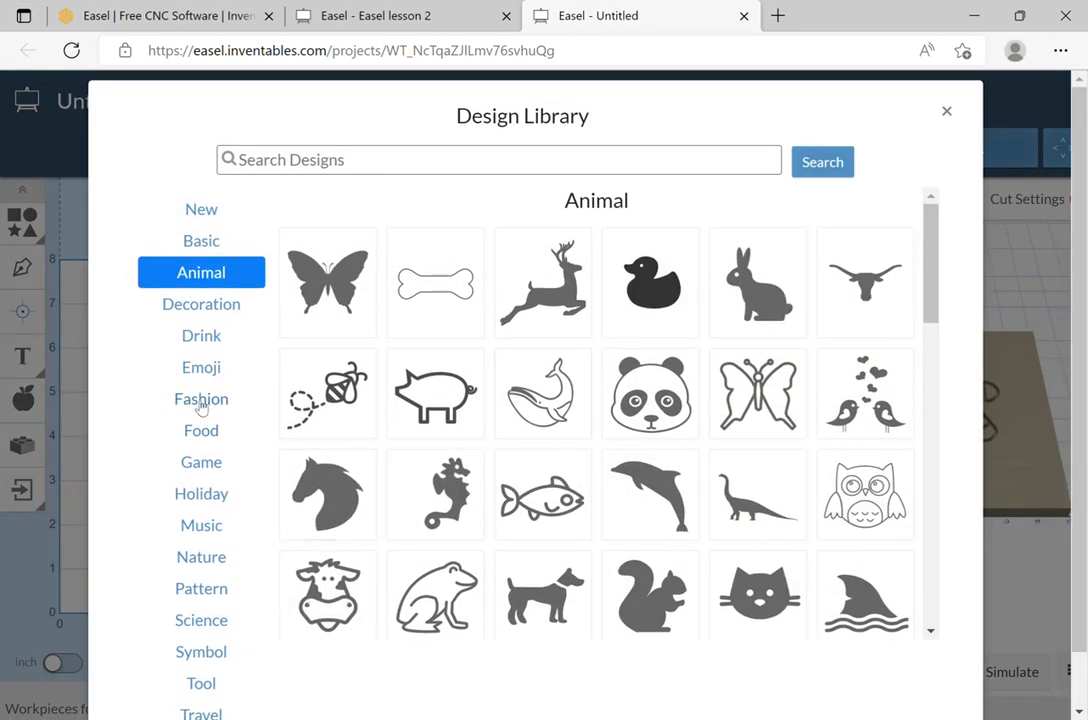
click(203, 336)
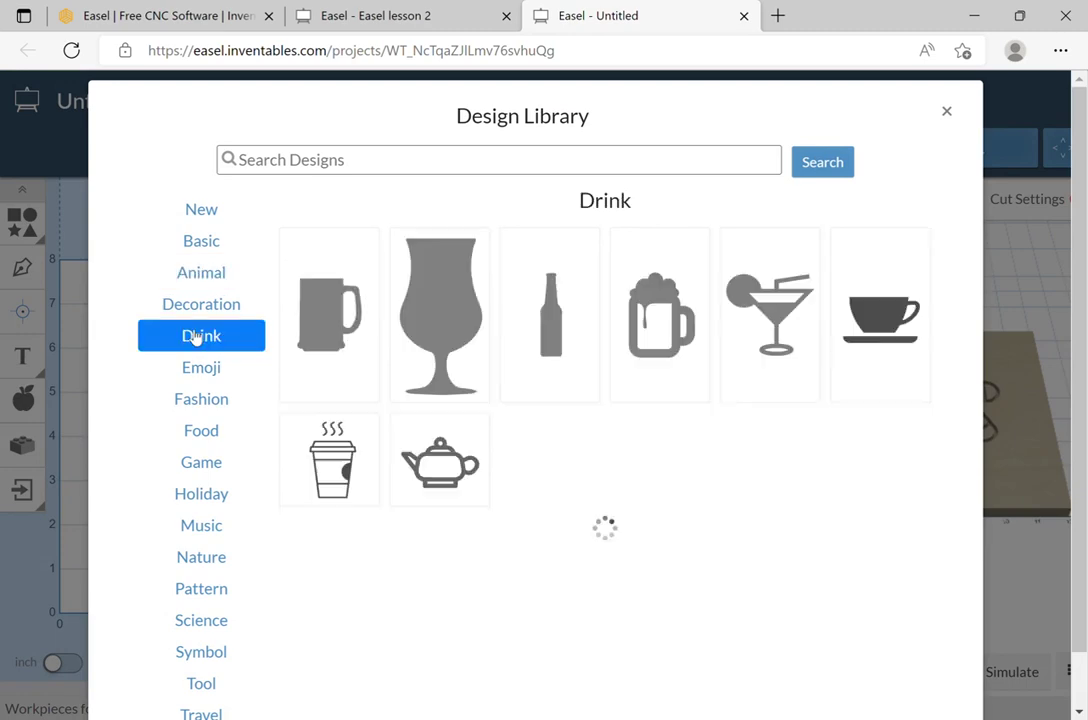
click(202, 495)
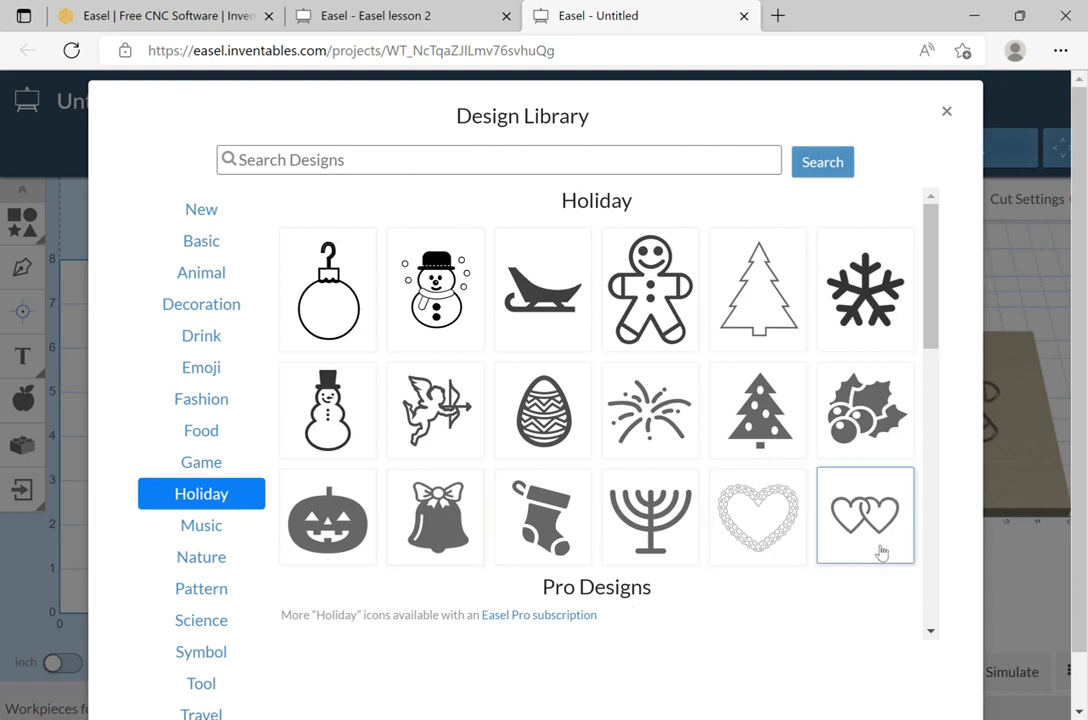
click(768, 295)
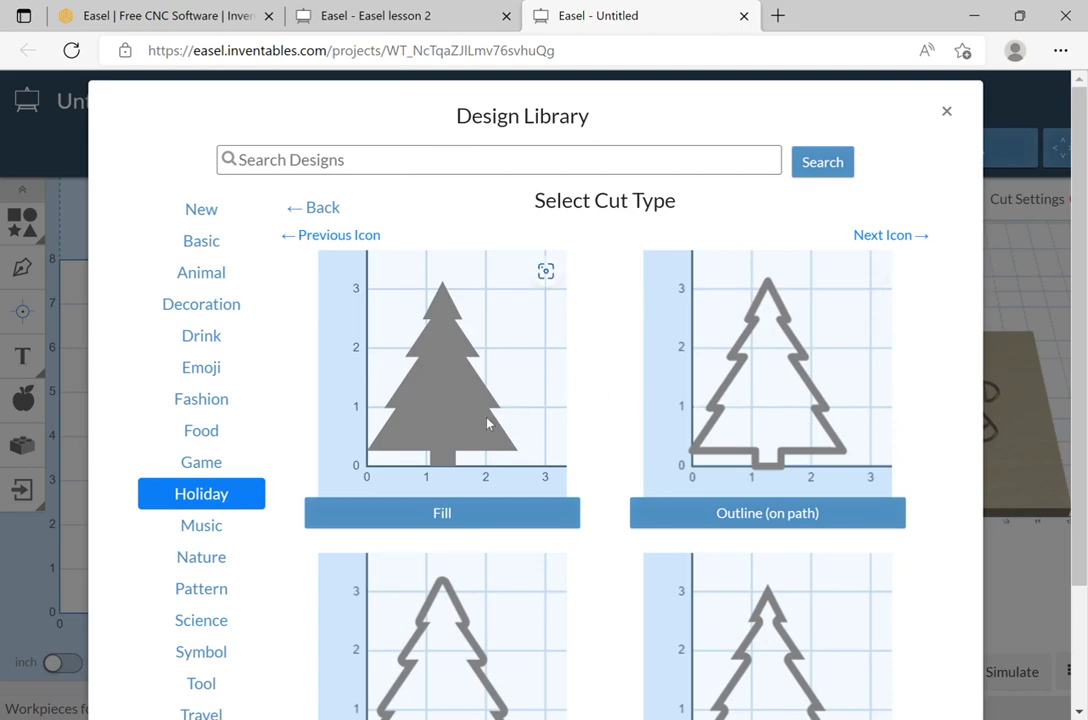
click(497, 365)
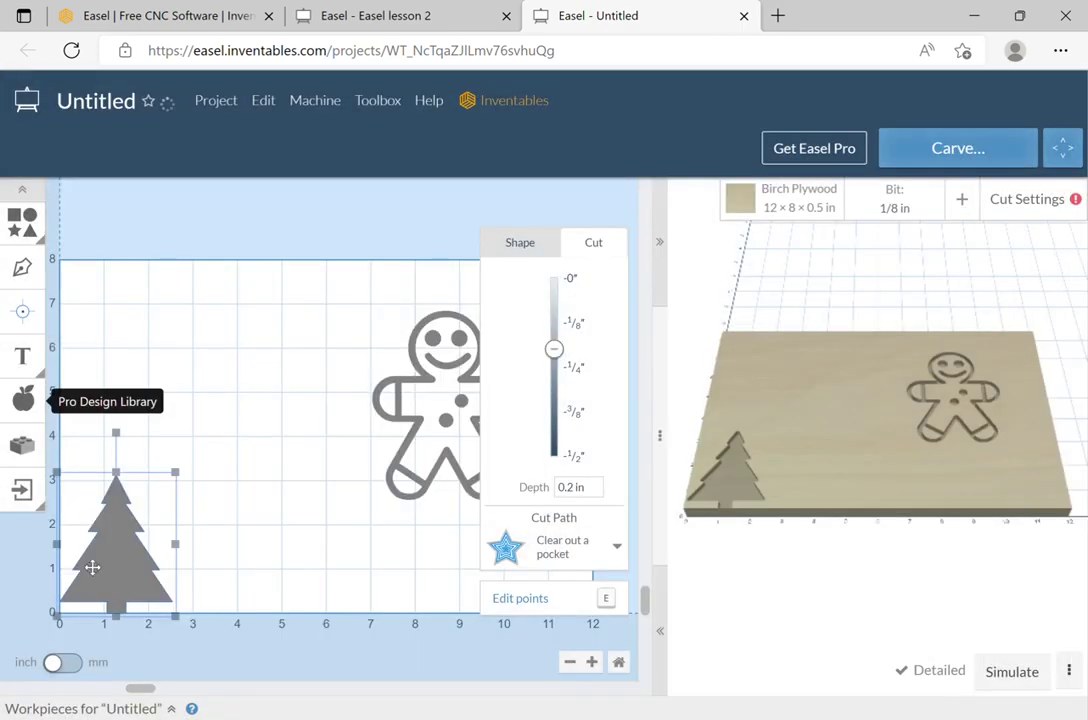
Move the tree beside the gingerbread man to about X 2.55, Y 1.42 in and enlarge it to about 3.35 × 4.13 in.
drag(124, 561, 236, 476)
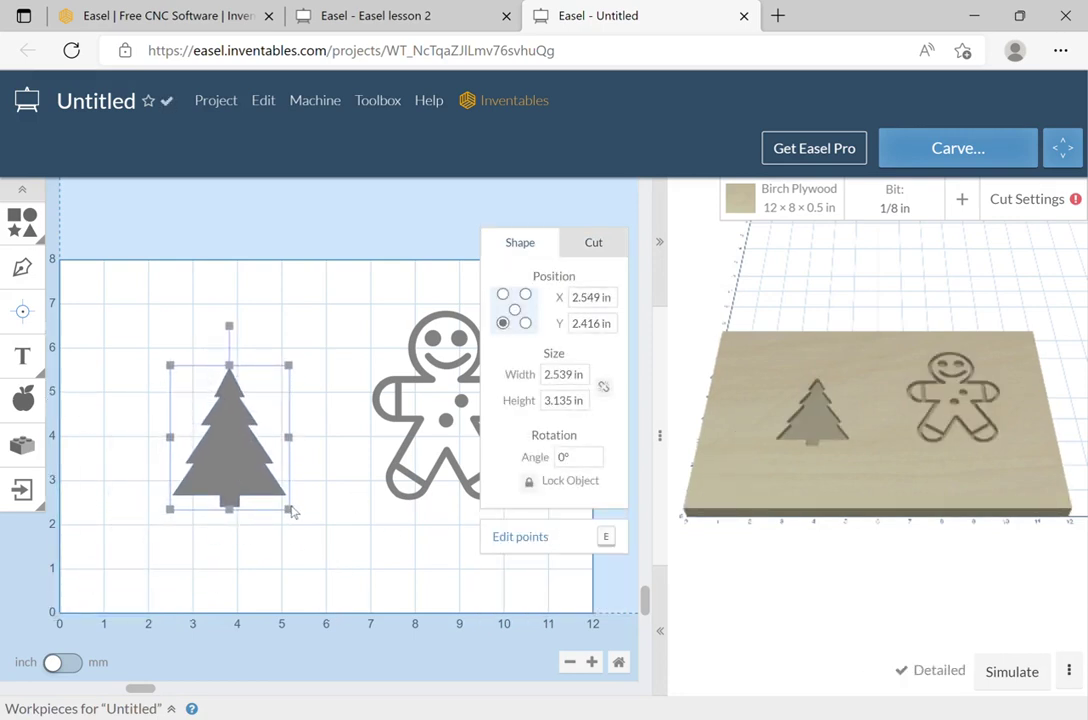
drag(290, 512, 324, 553)
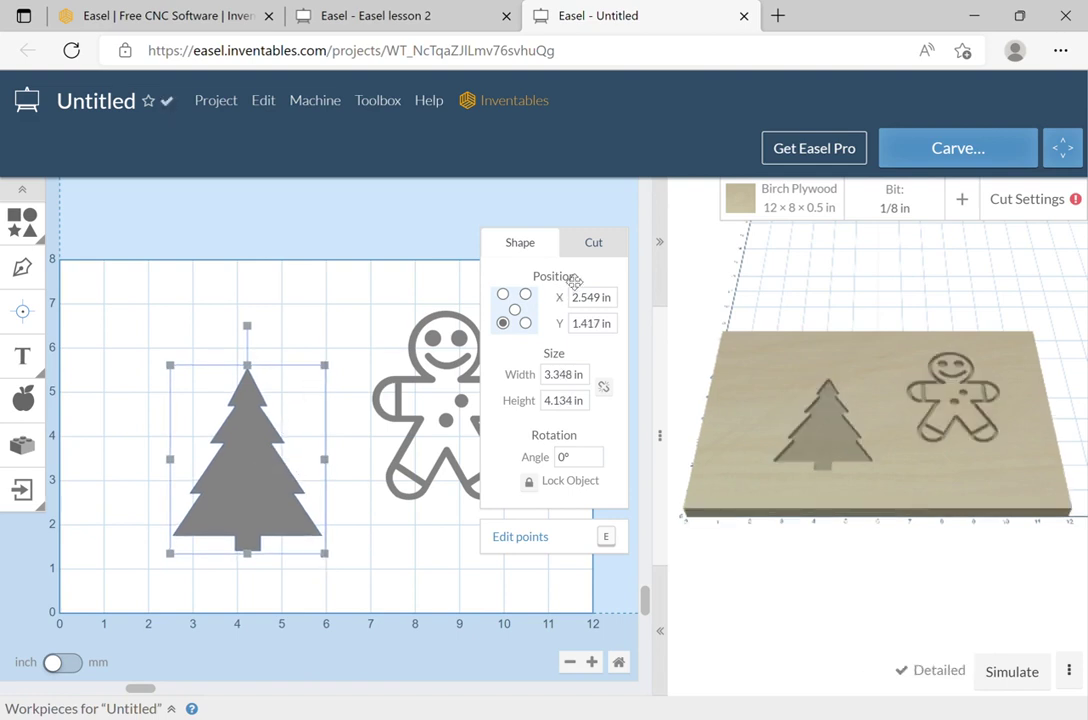
Set the tree's cut path to Cut on shape path.
click(607, 243)
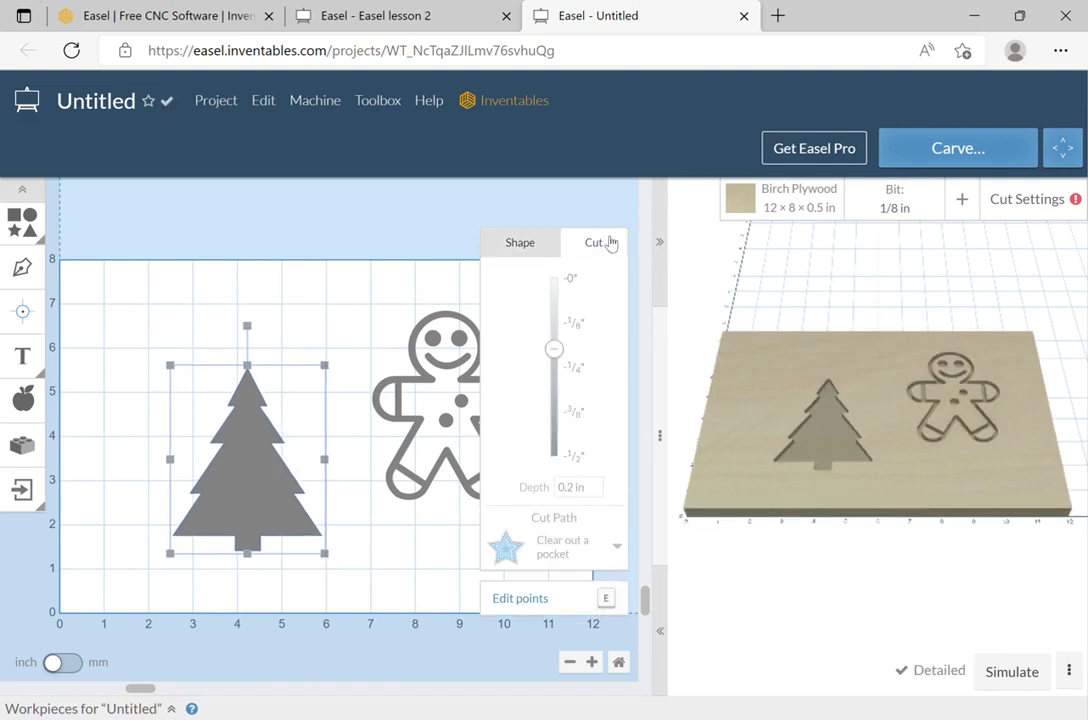
click(603, 545)
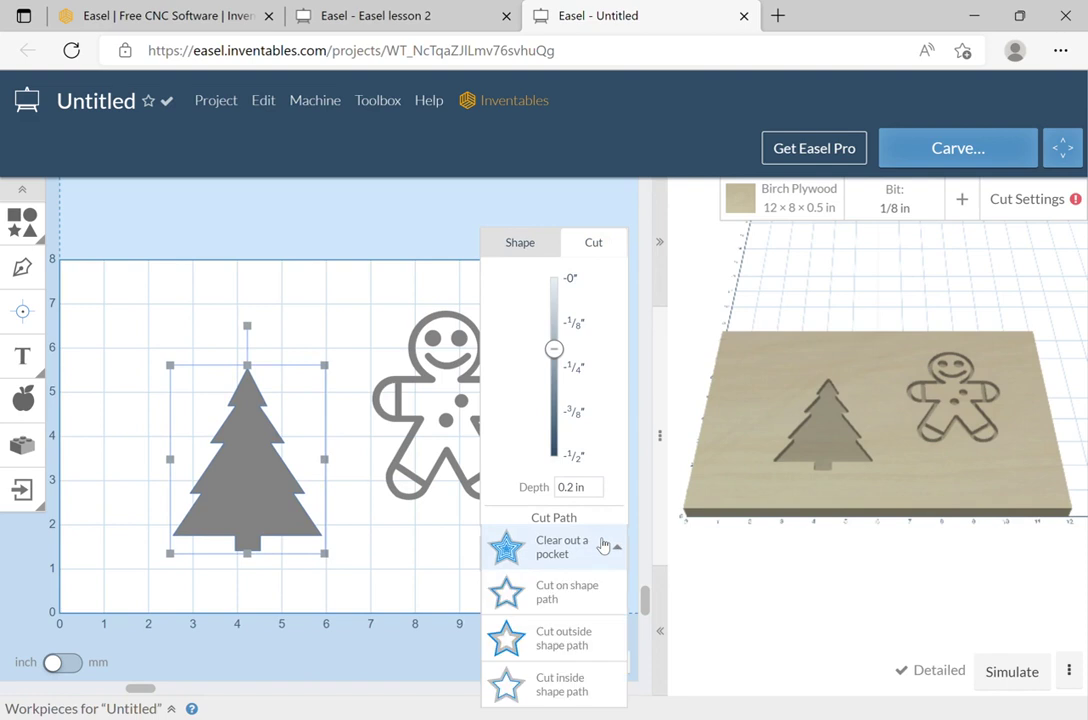
click(600, 593)
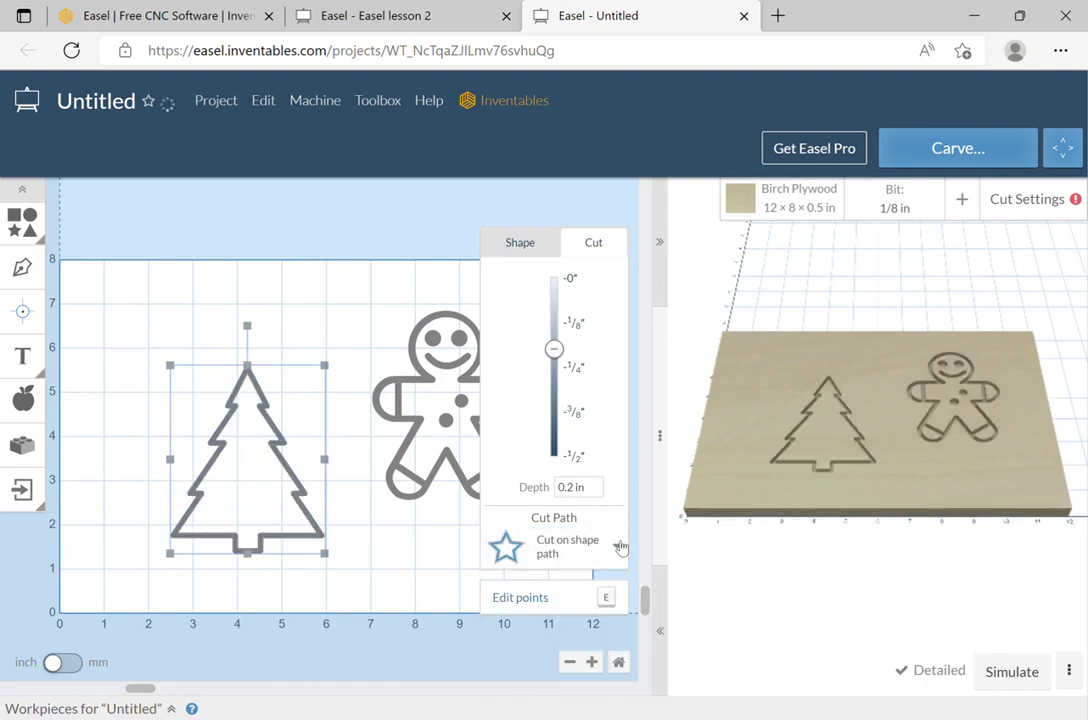
Try the Cut outside shape path option on the tree, return it to Cut on shape path, and clear the selection.
click(616, 547)
click(565, 640)
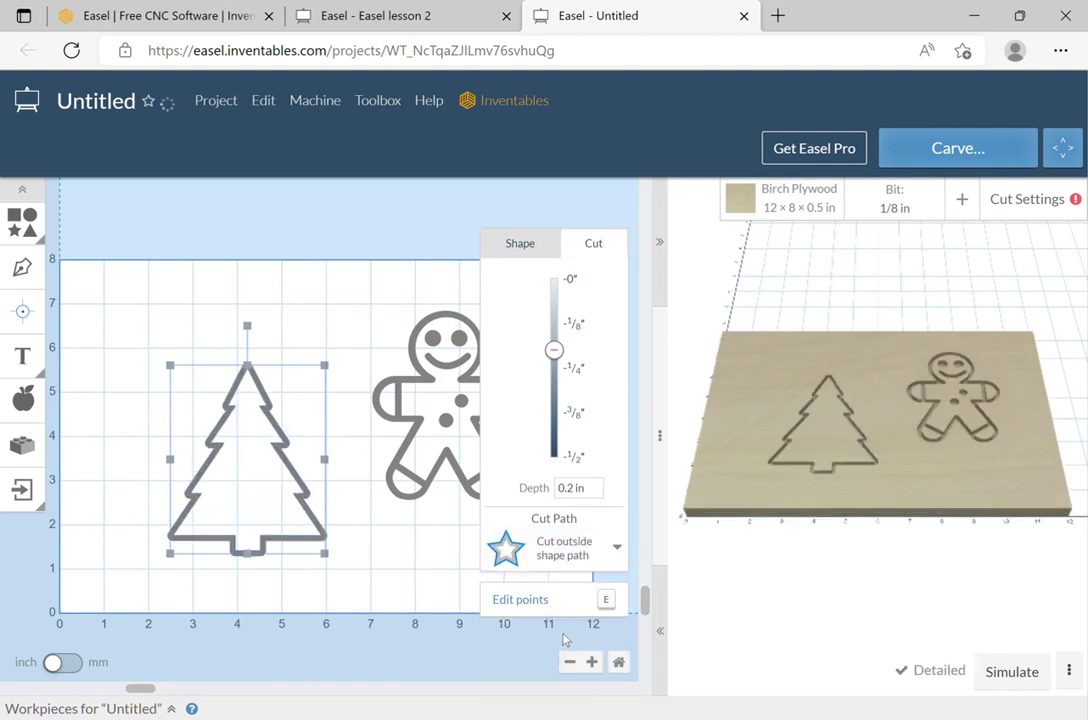
click(522, 556)
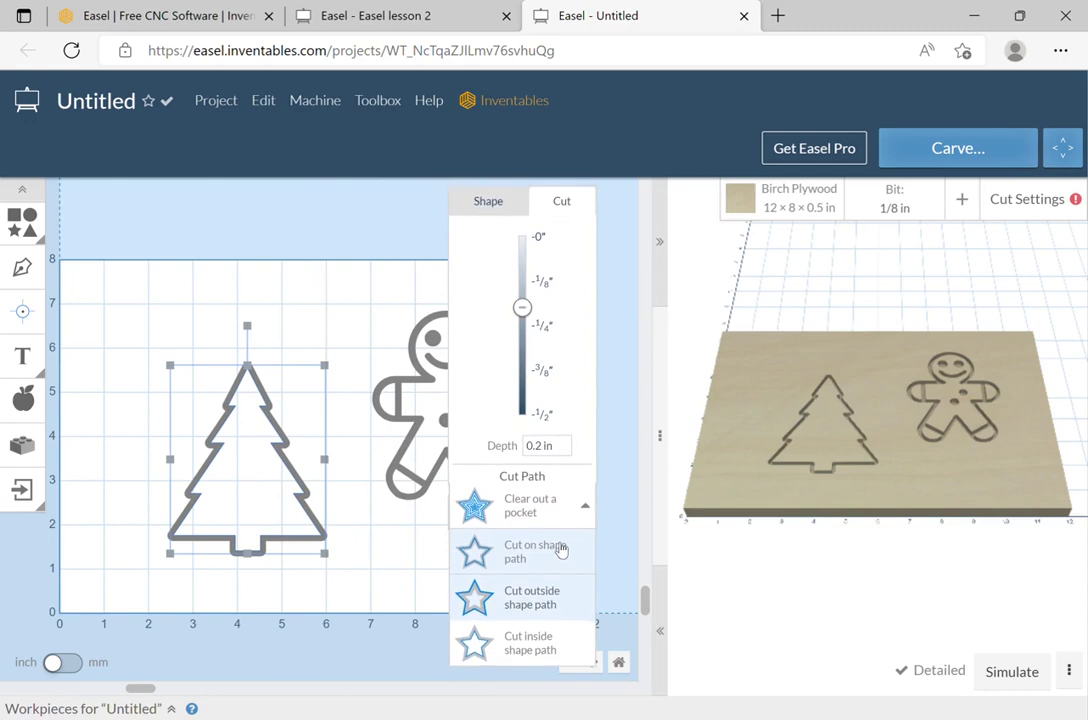
click(560, 551)
click(318, 304)
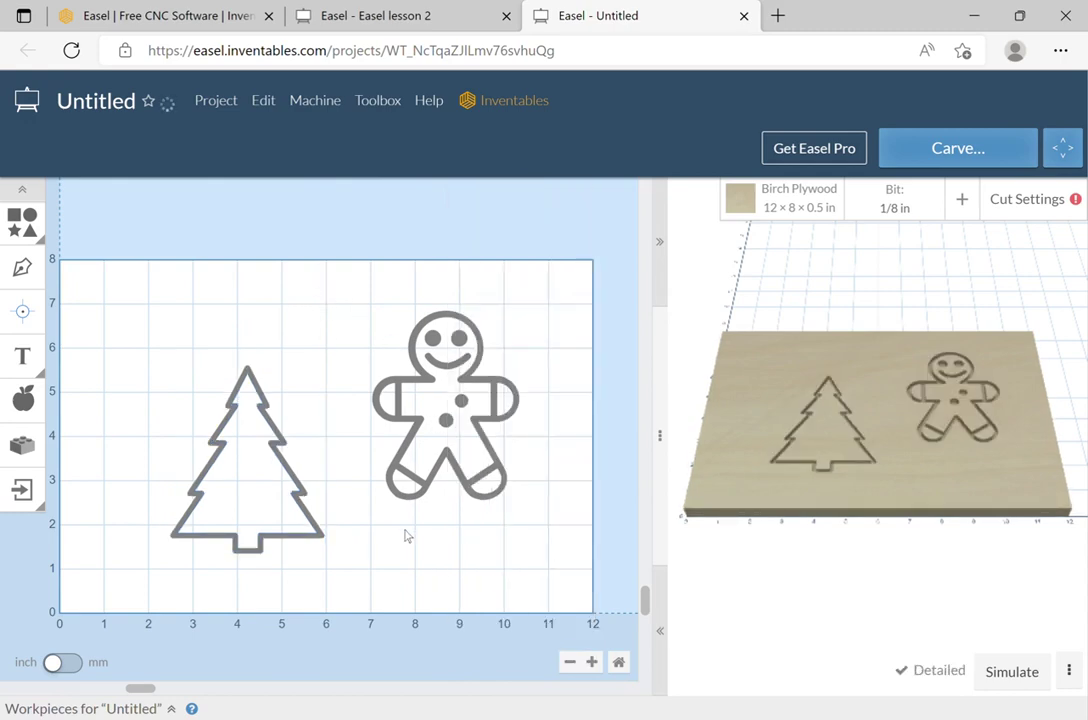
Insert the overlapping-waves pattern from the Design Library's Pattern category with the Fill cut type and move it onto the tree at about X 3.24, Y 1.97 in.
click(22, 399)
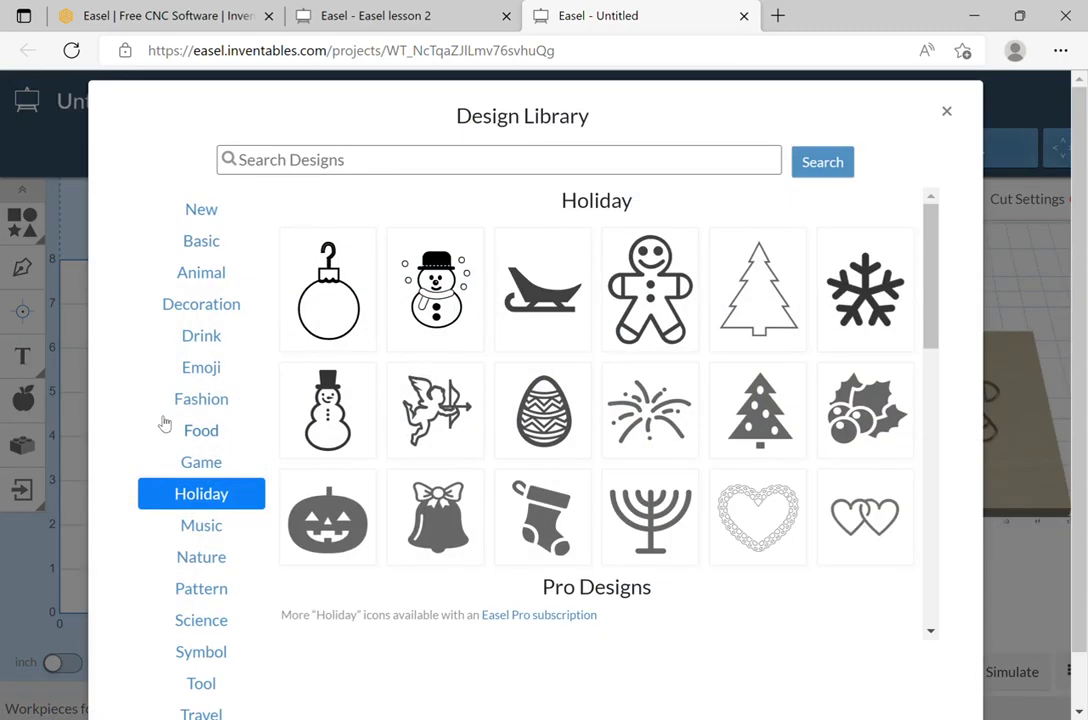
scroll(328, 498, down, 3)
scroll(463, 563, down, 3)
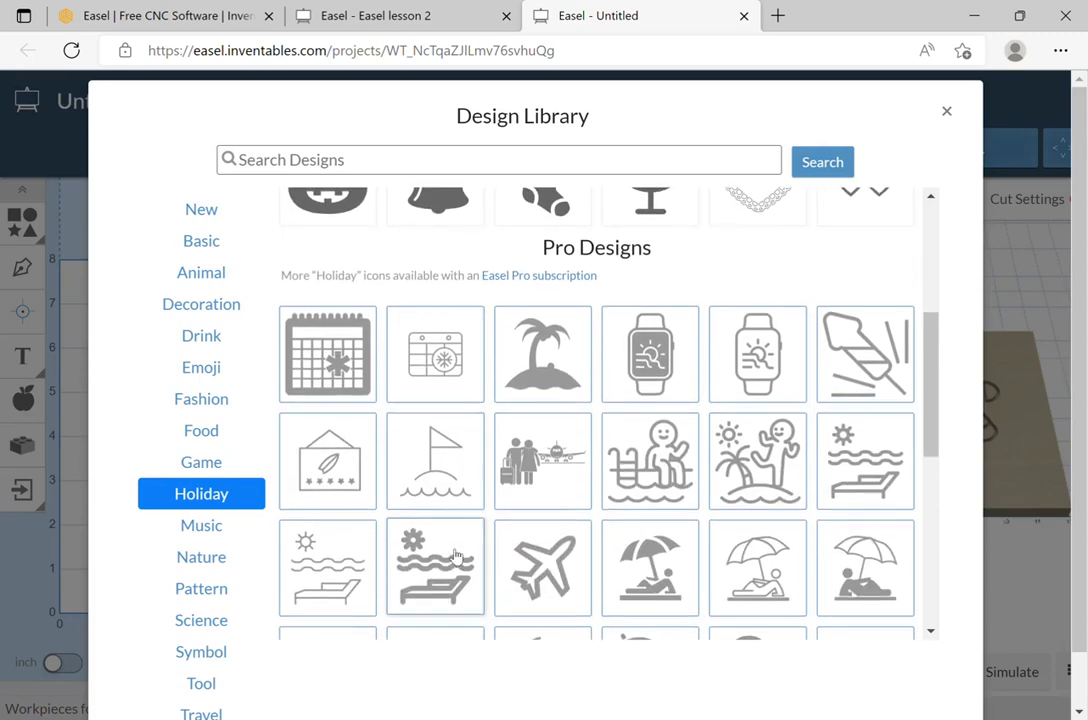
click(201, 590)
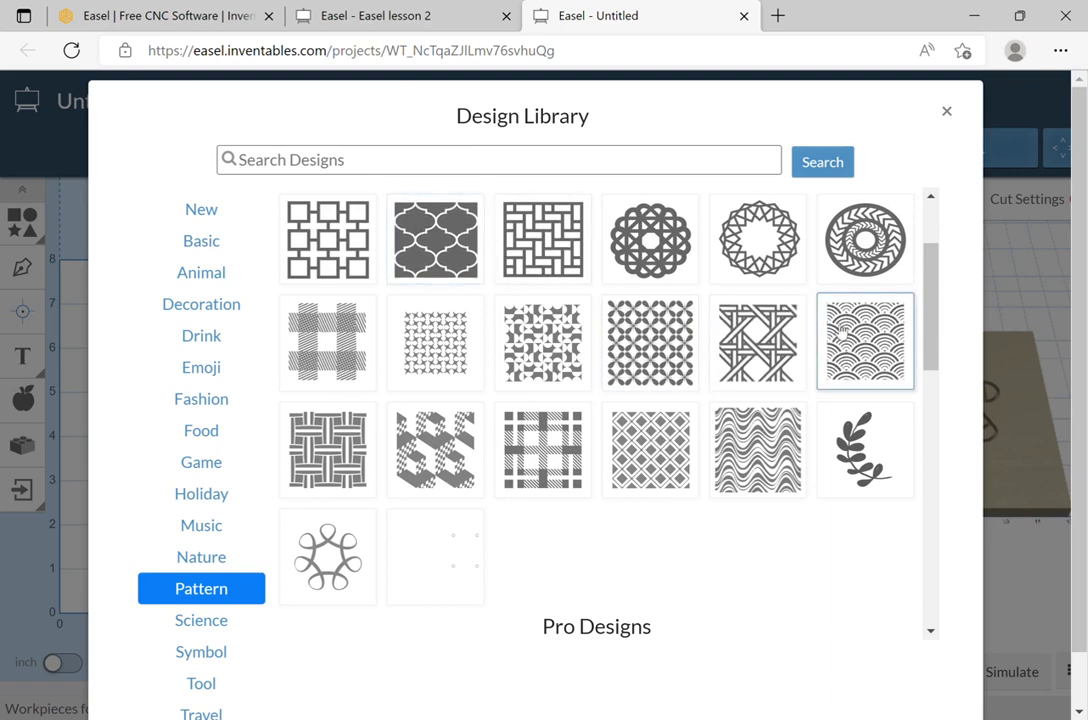
click(842, 338)
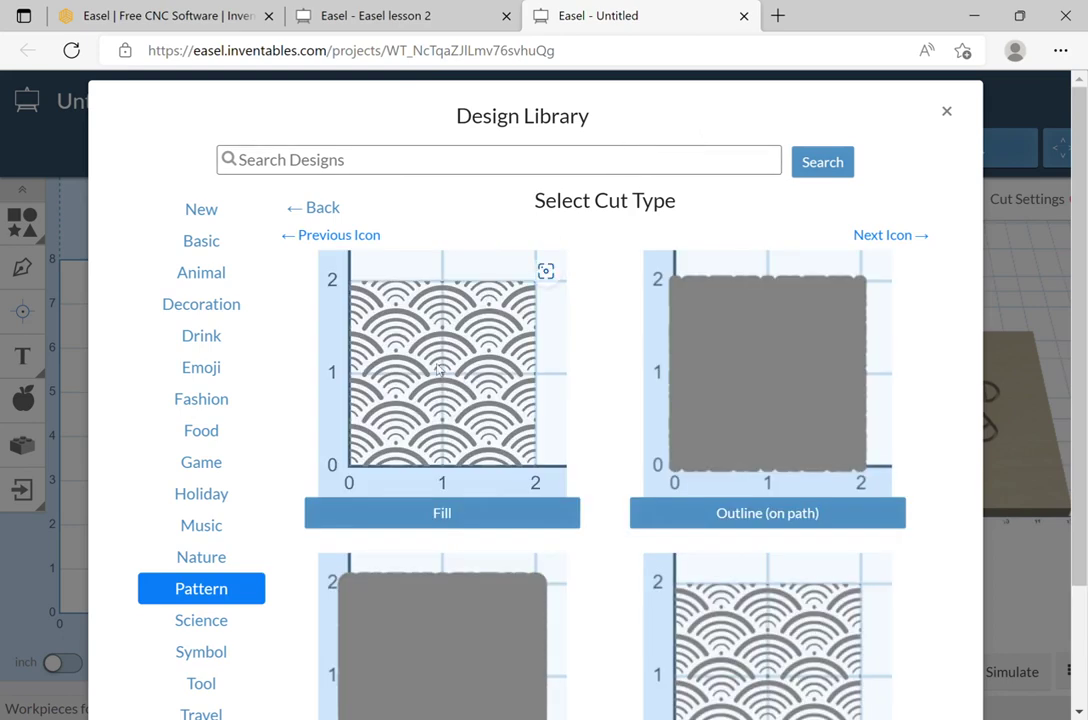
click(377, 312)
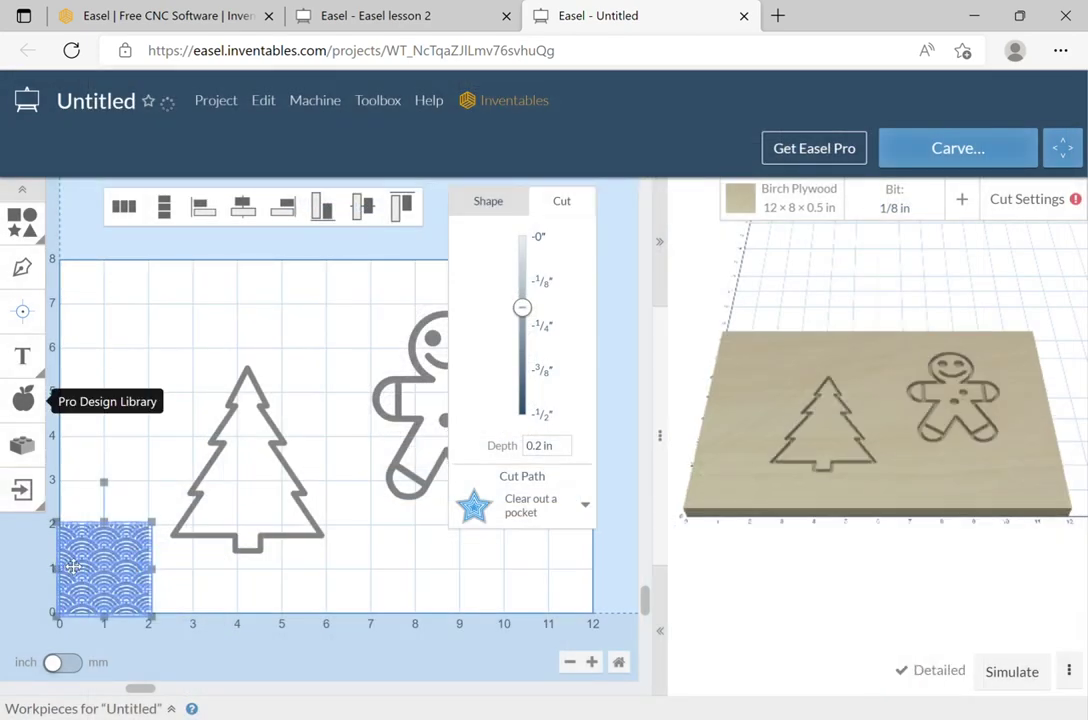
drag(77, 559, 234, 474)
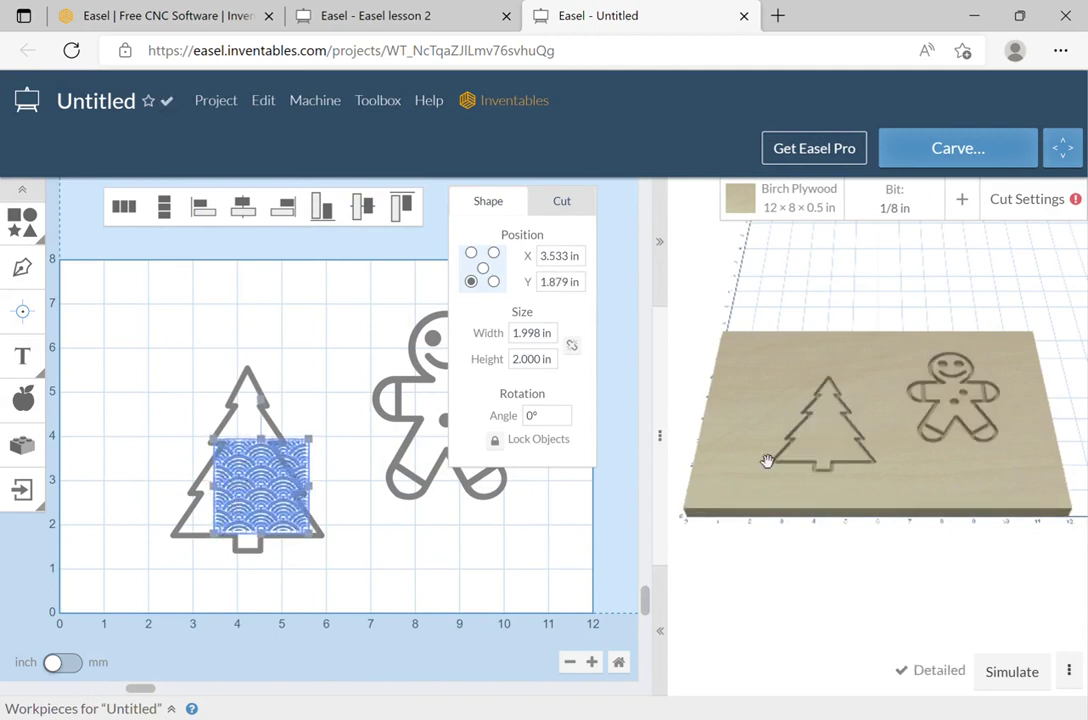
mouse_move(266, 502)
mouse_down()
mouse_move(248, 508)
mouse_move(253, 498)
mouse_up()
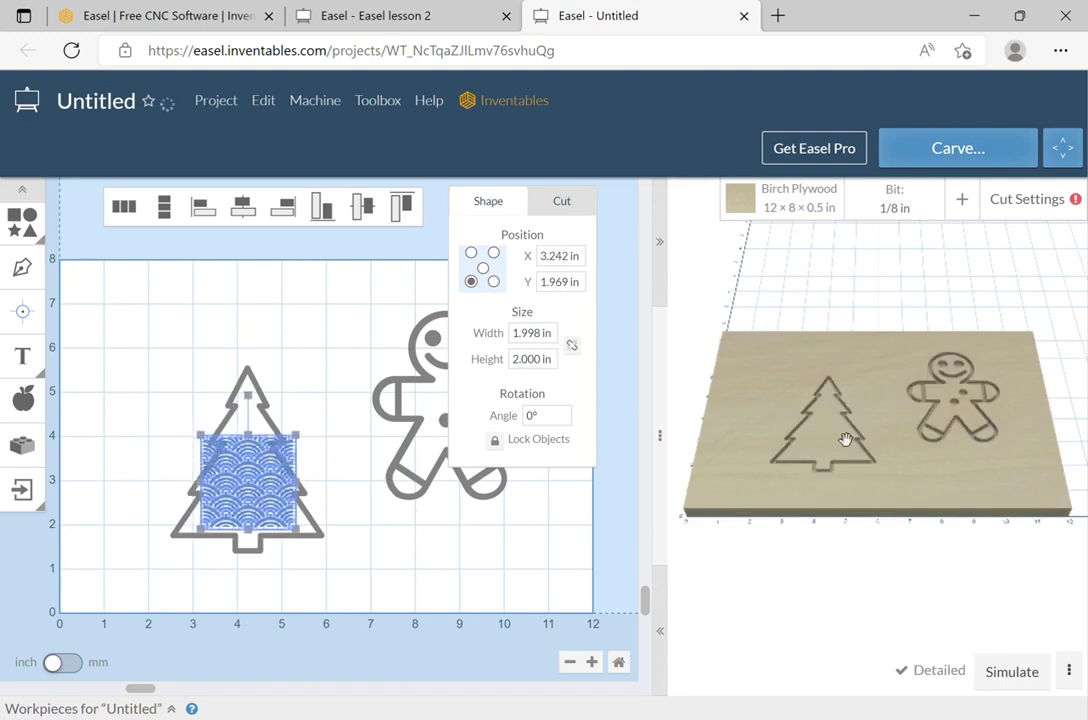
Change the bit to the 1/16 in Fishtail Spiral upcut end mill.
click(911, 209)
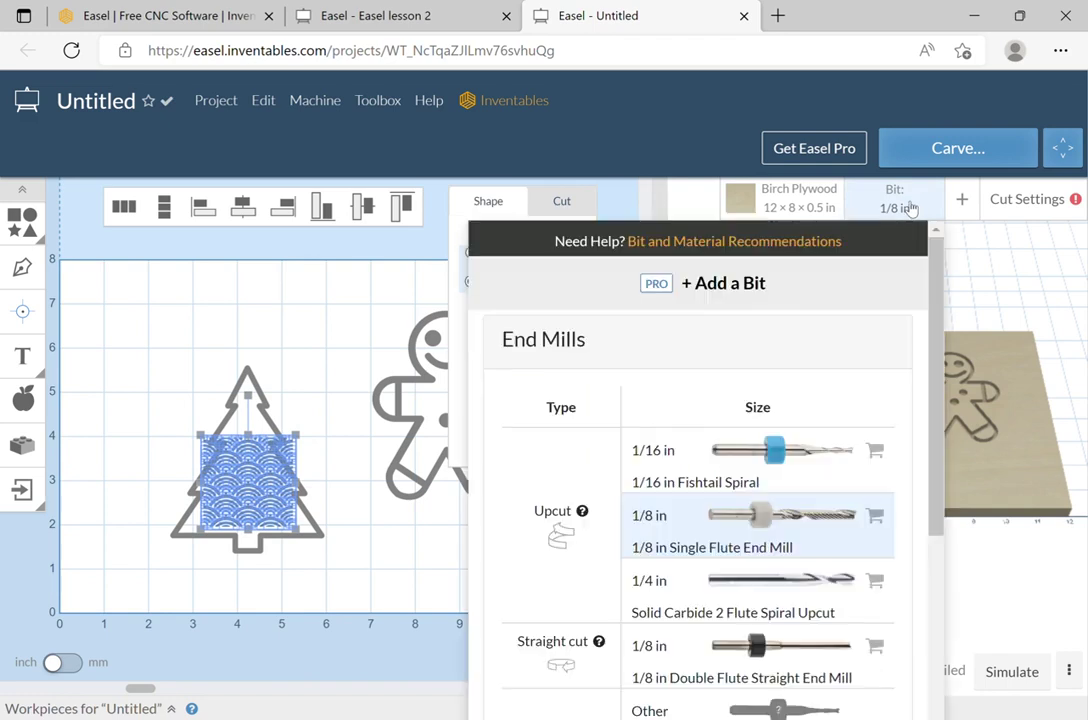
click(714, 460)
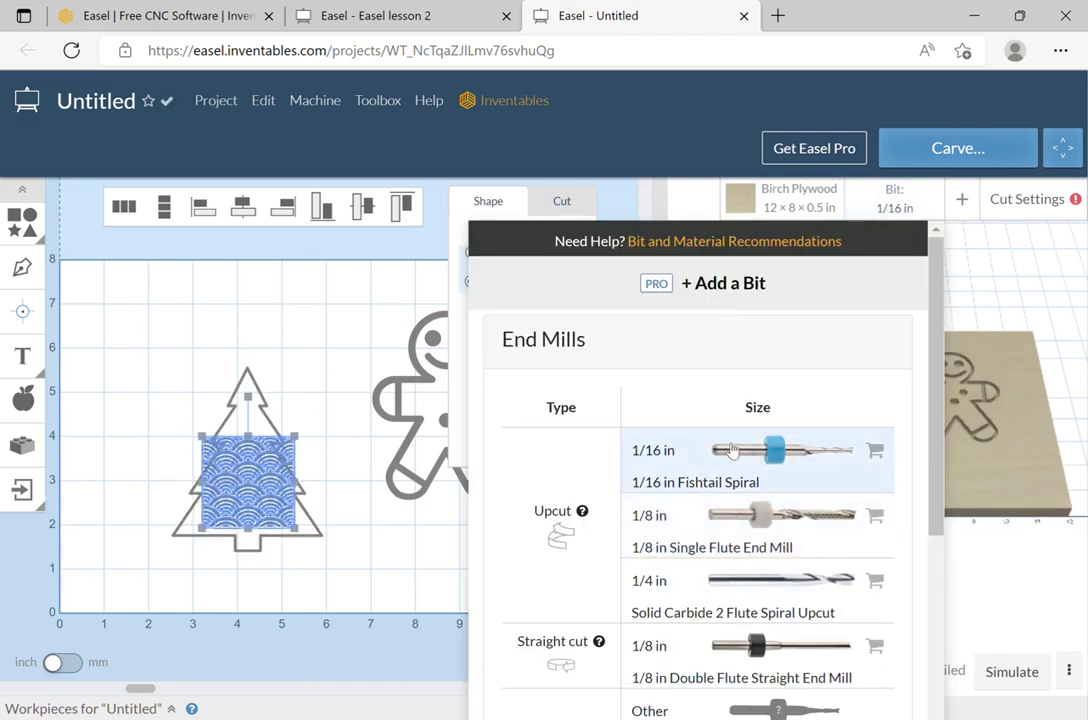
click(945, 348)
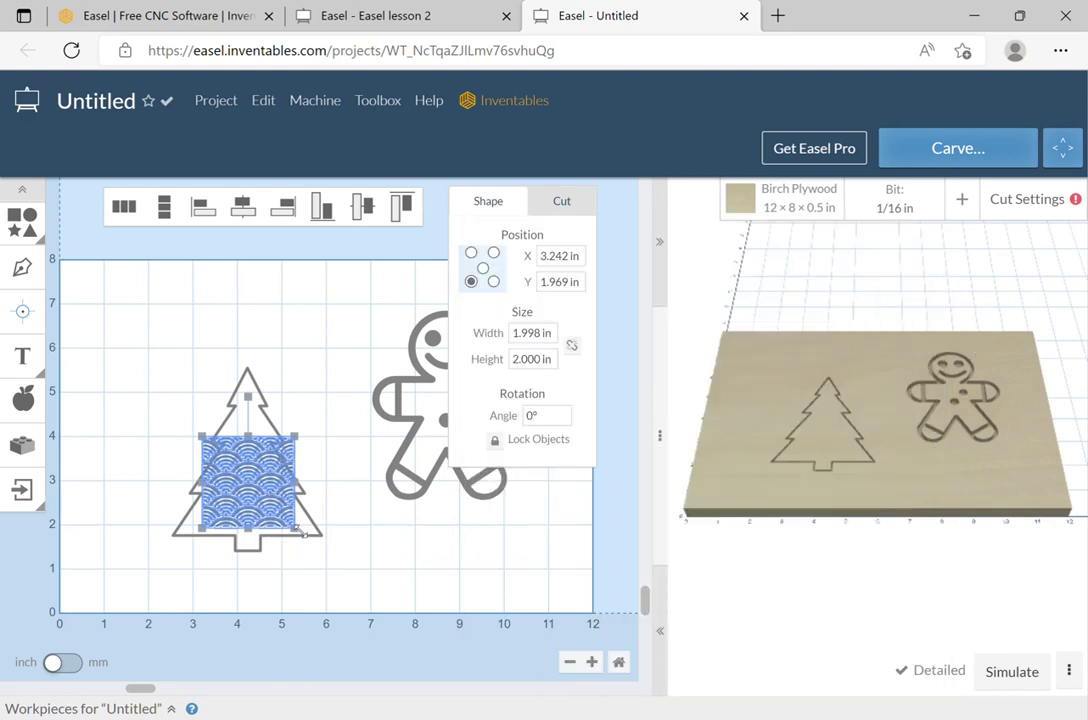
Resize the wave pattern over the tree to about 2.26 × 2.26 in and clear the selection.
drag(306, 534, 350, 573)
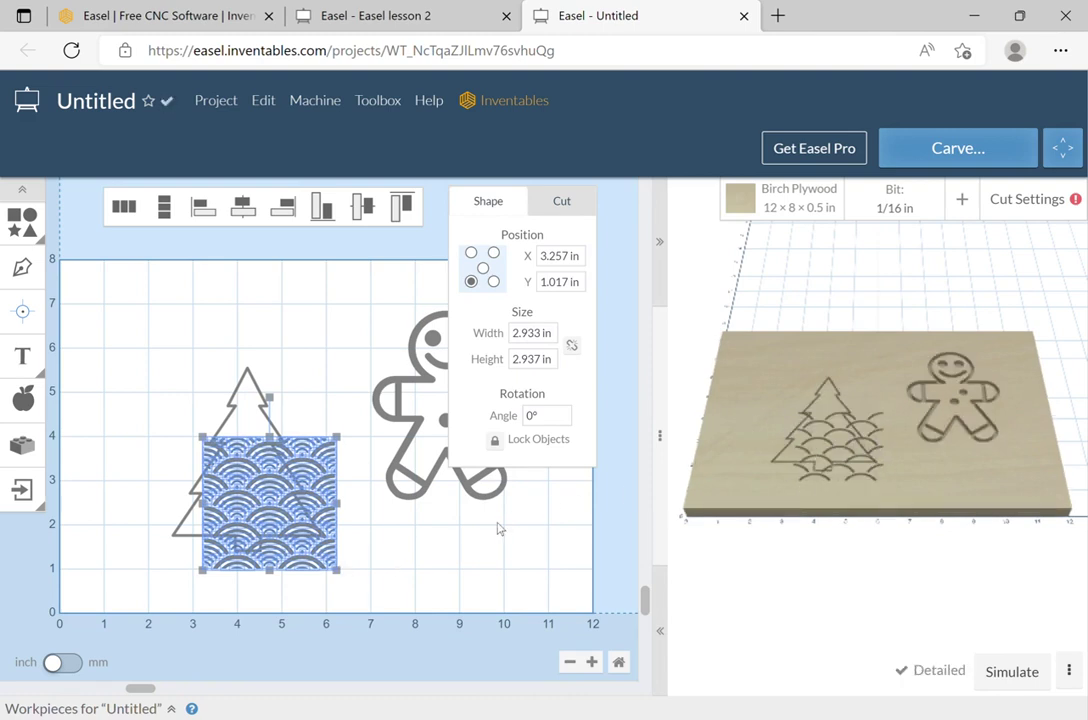
drag(338, 572, 299, 554)
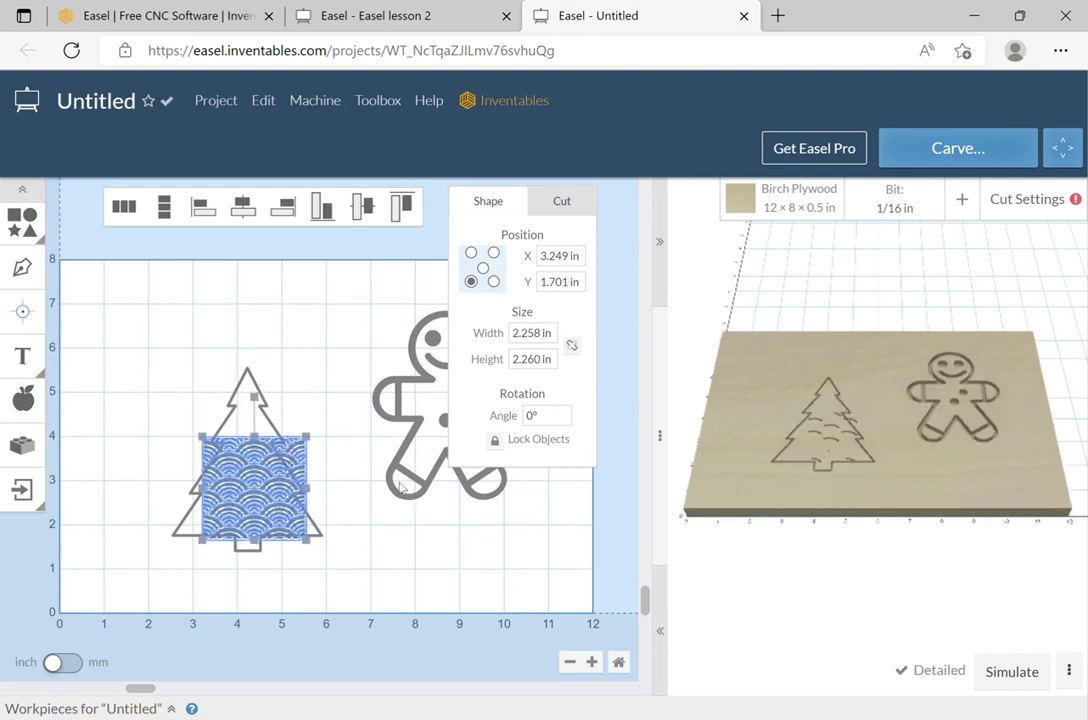
click(372, 529)
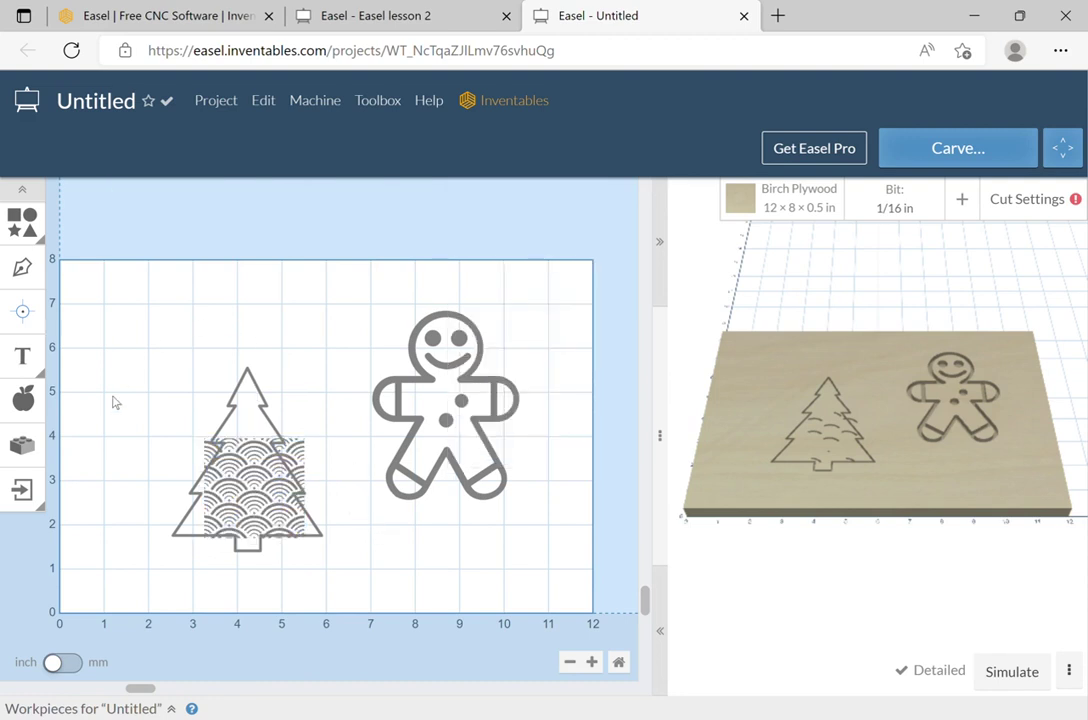
Select individual pattern pieces, and shift the tree with one stray arc to place the tree at about X 0.78, Y 3.01 in.
click(254, 477)
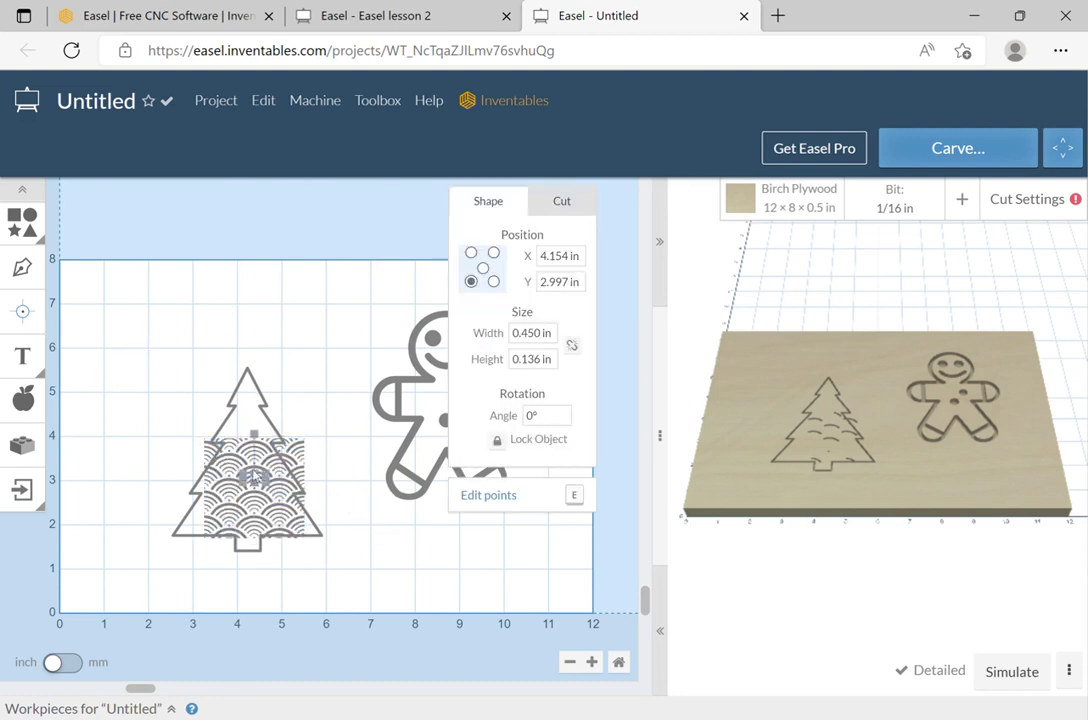
click(297, 513)
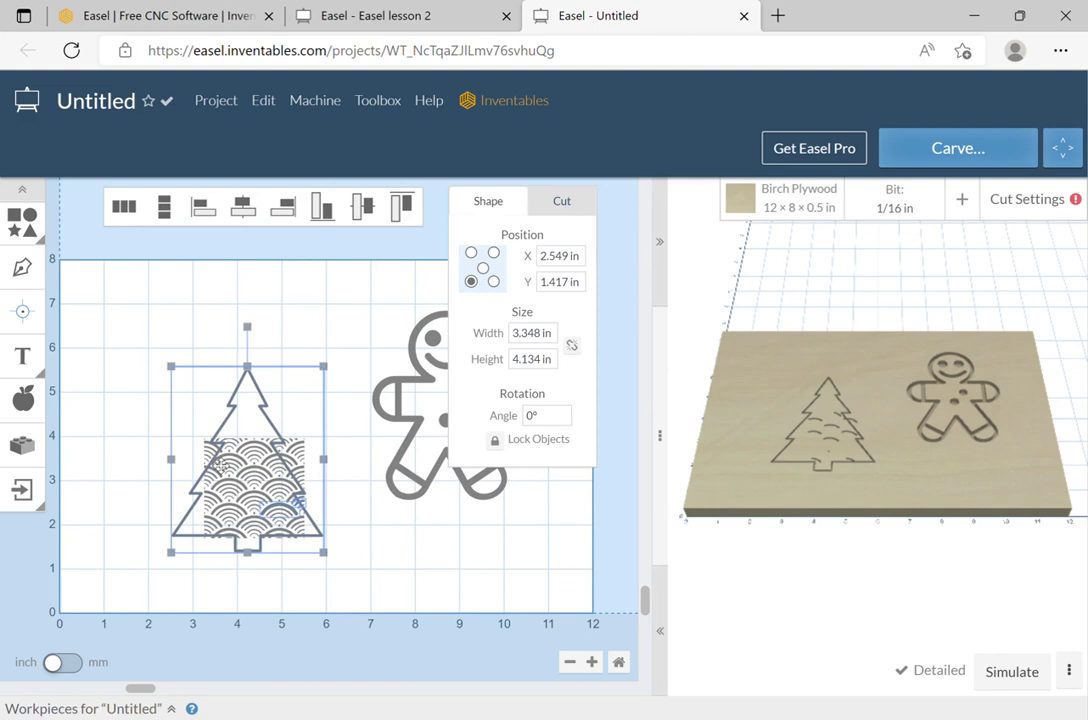
drag(204, 397, 126, 327)
Enlarge a single arc near the pattern's lower corner to about 1.07 × 0.42 in and clear the selection.
click(296, 503)
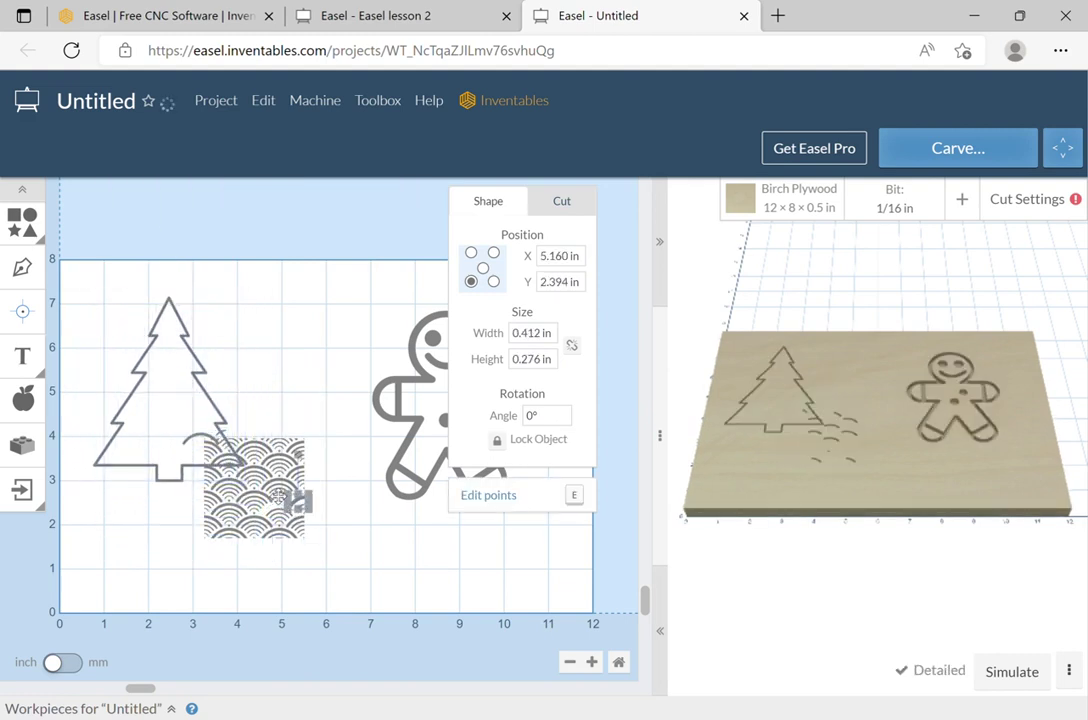
click(261, 513)
drag(266, 521, 290, 520)
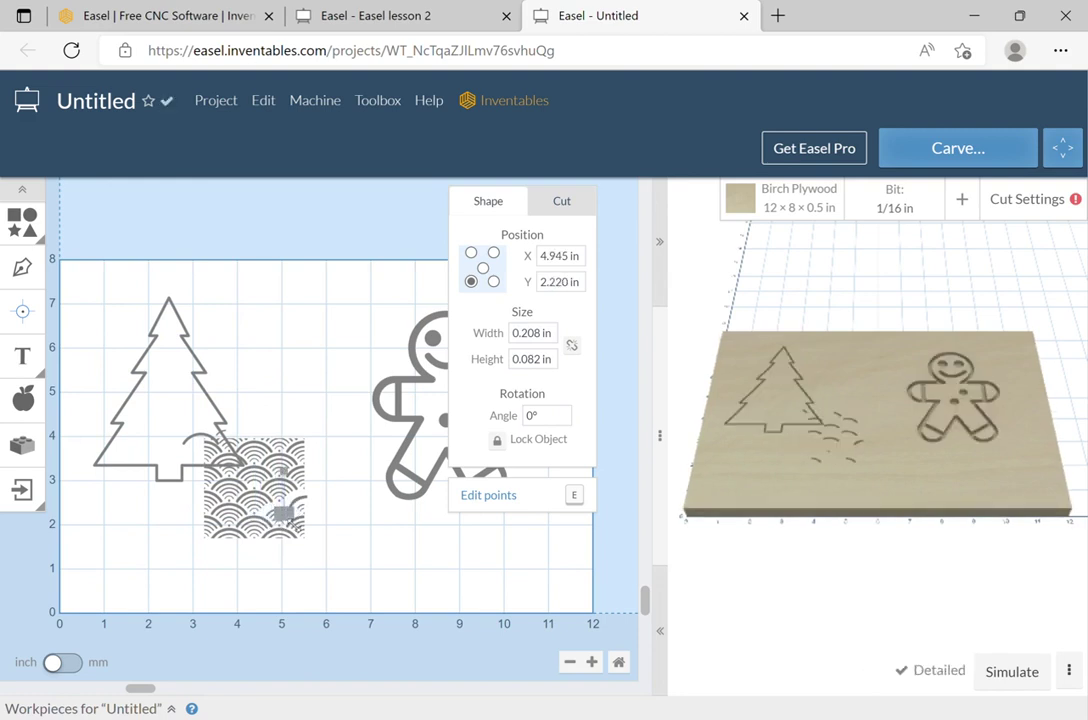
drag(300, 537, 340, 553)
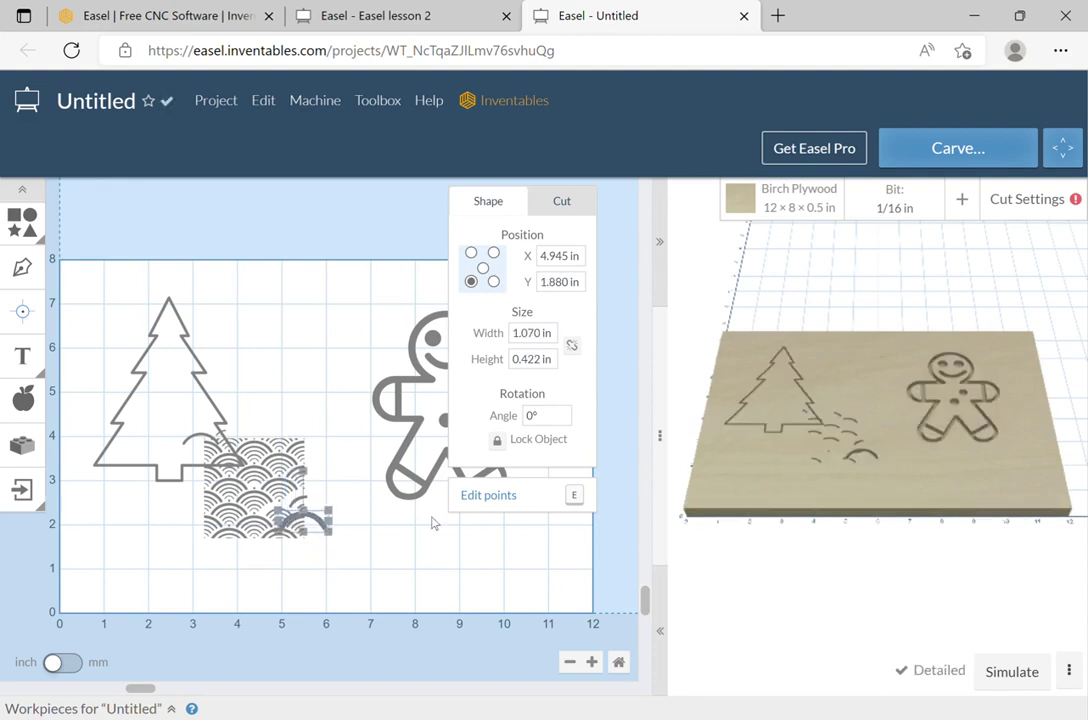
click(329, 447)
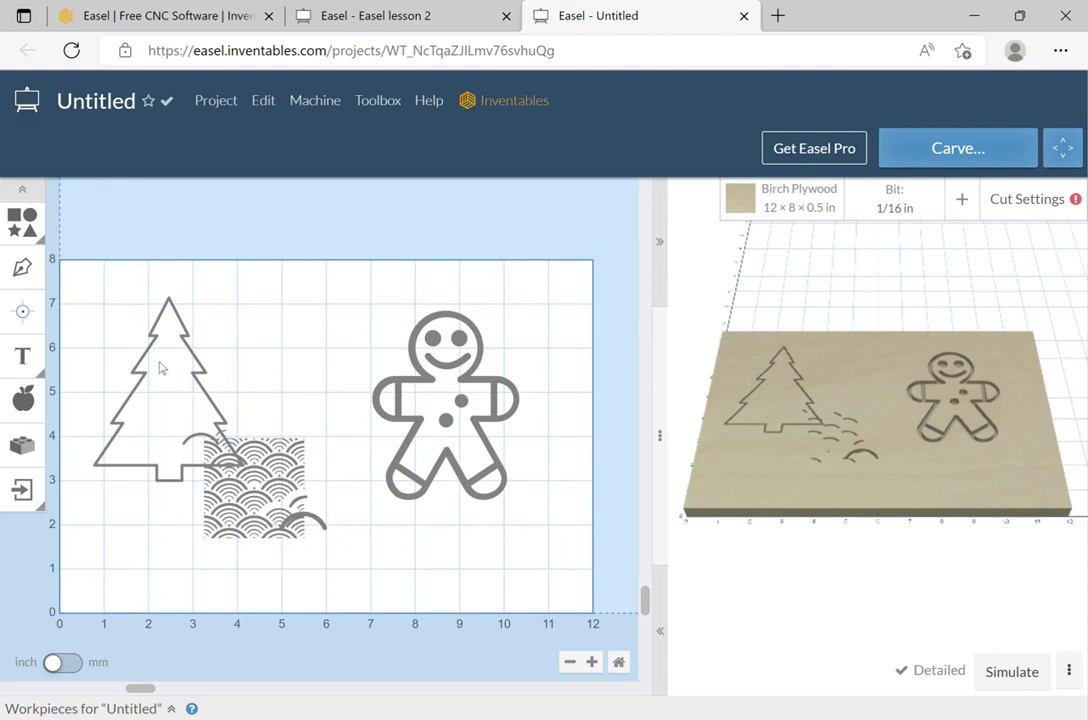
Move the tree clear of the pattern to about X -0.74, Y 4.48 in, and delete all the wave pattern pieces.
drag(158, 364, 139, 392)
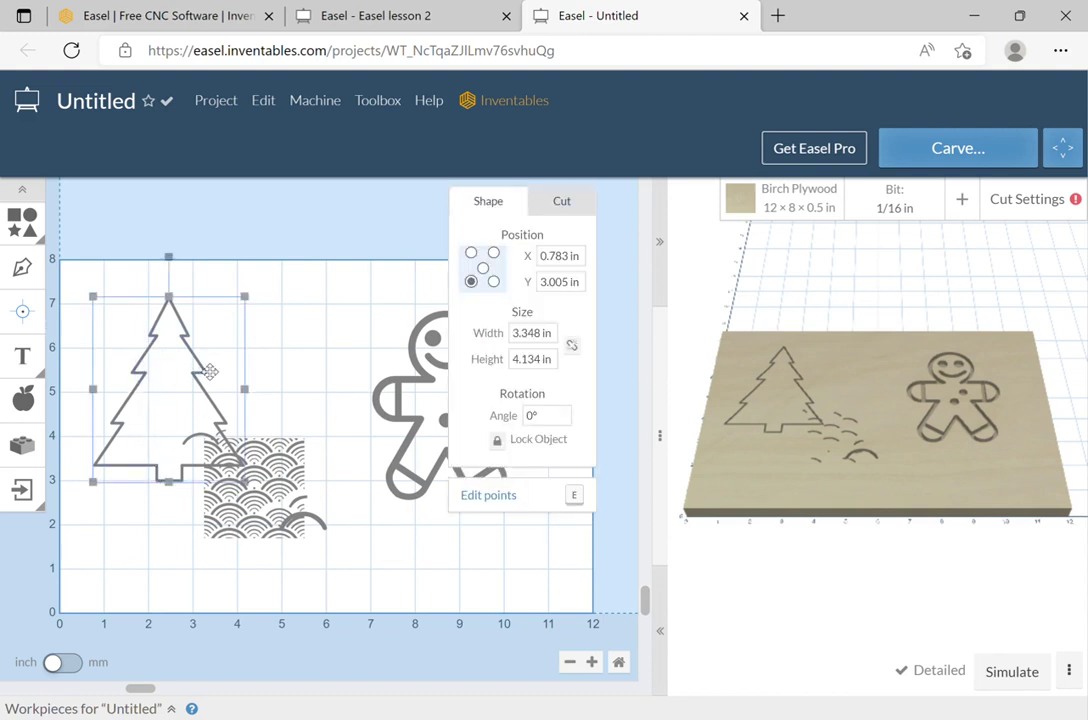
drag(180, 317, 151, 308)
drag(174, 353, 136, 297)
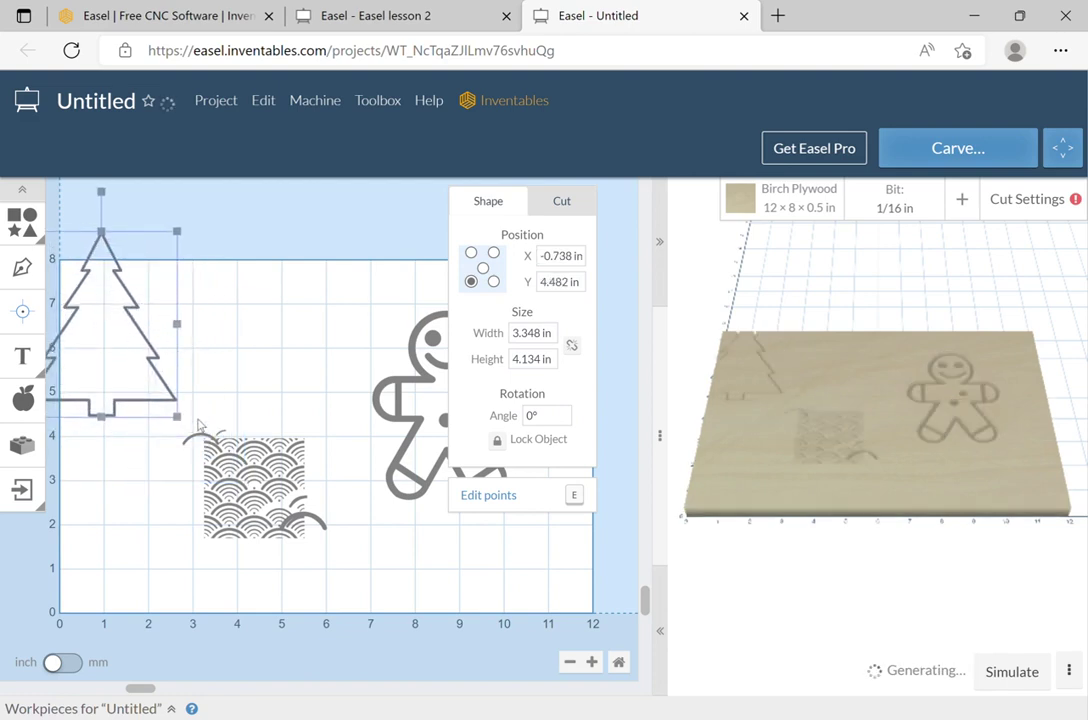
drag(203, 411, 335, 550)
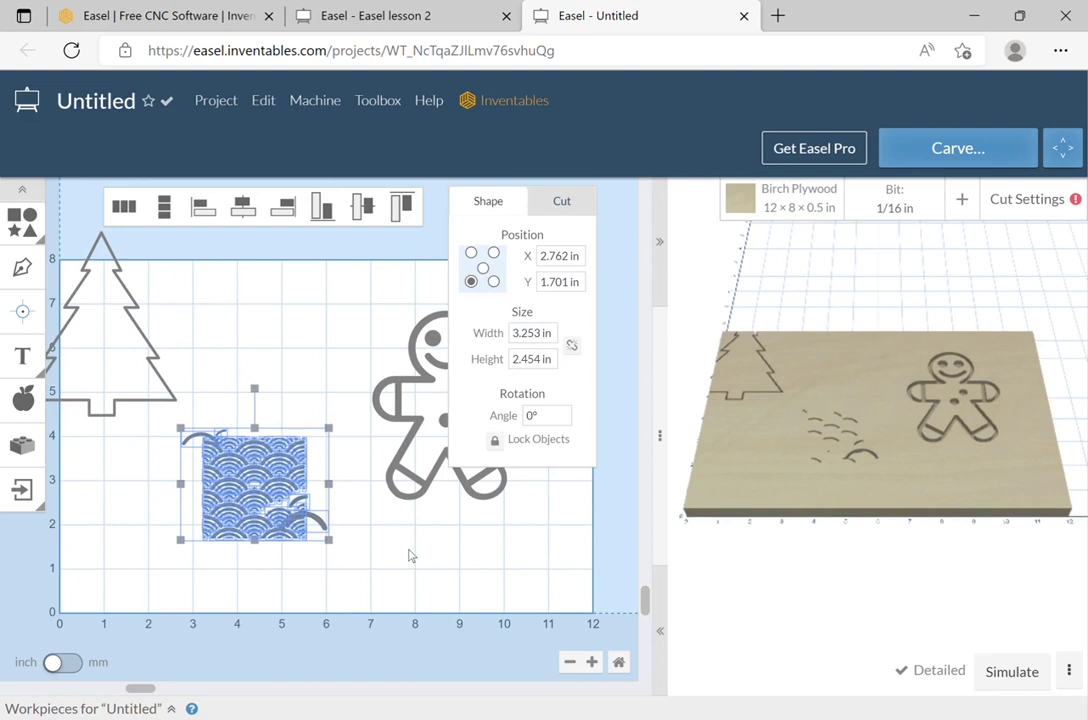
key(Delete)
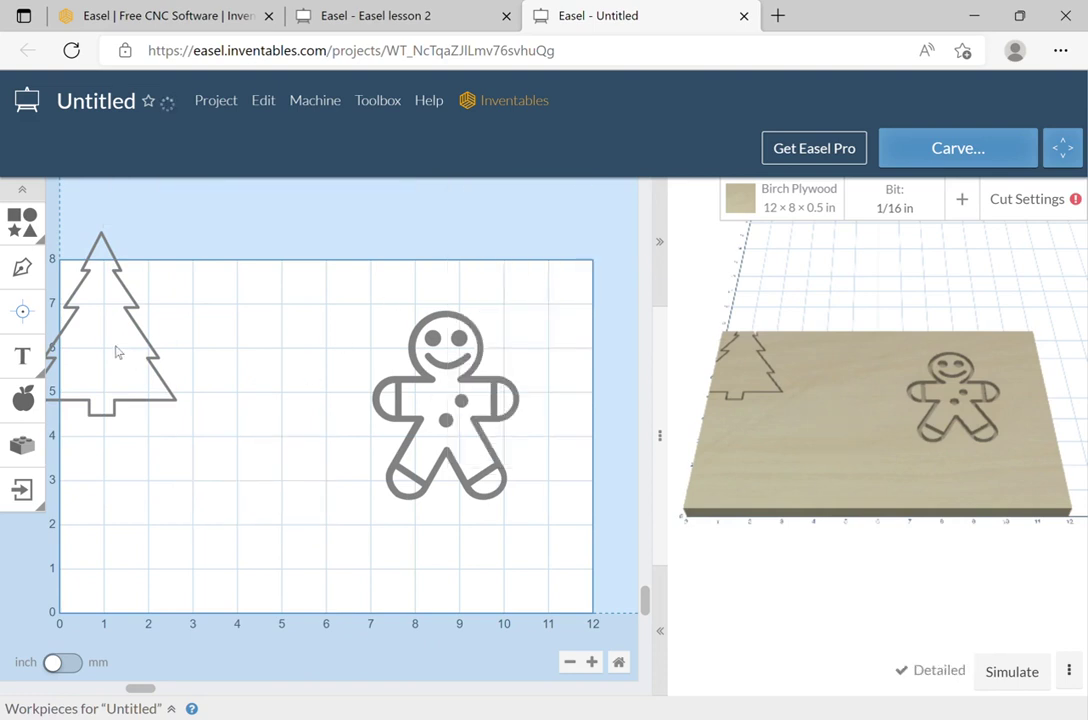
Move the tree back onto the material at about X 1.86, Y 3.45 in and reduce its cut depth to about 0.14 in.
click(118, 345)
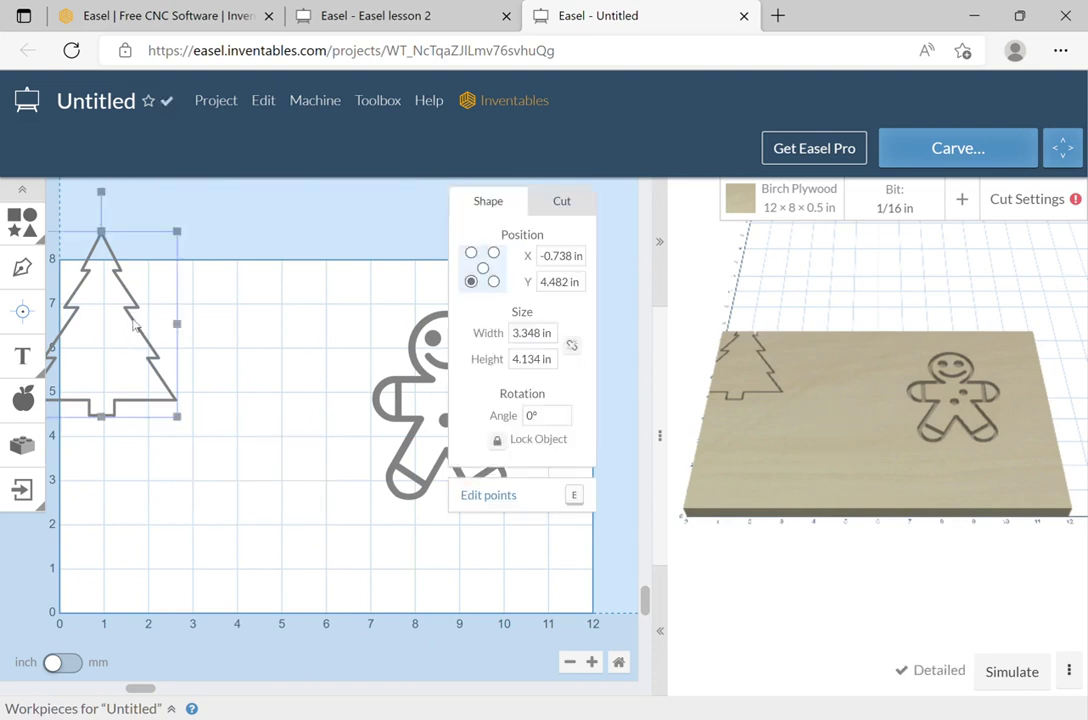
drag(140, 322, 238, 366)
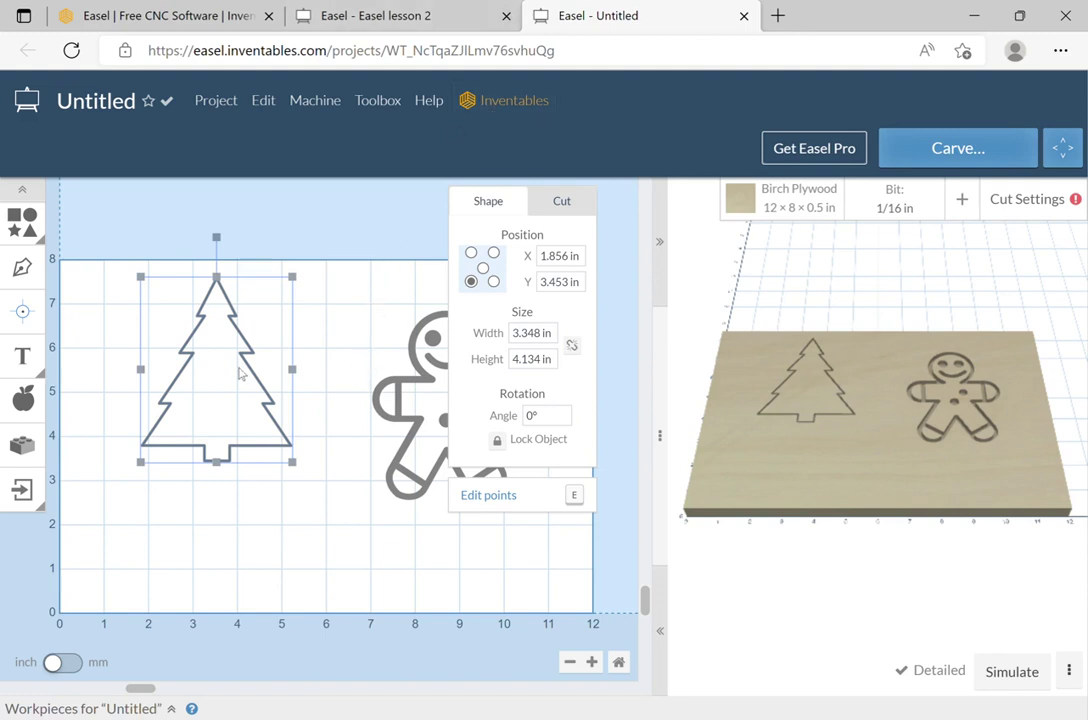
click(563, 202)
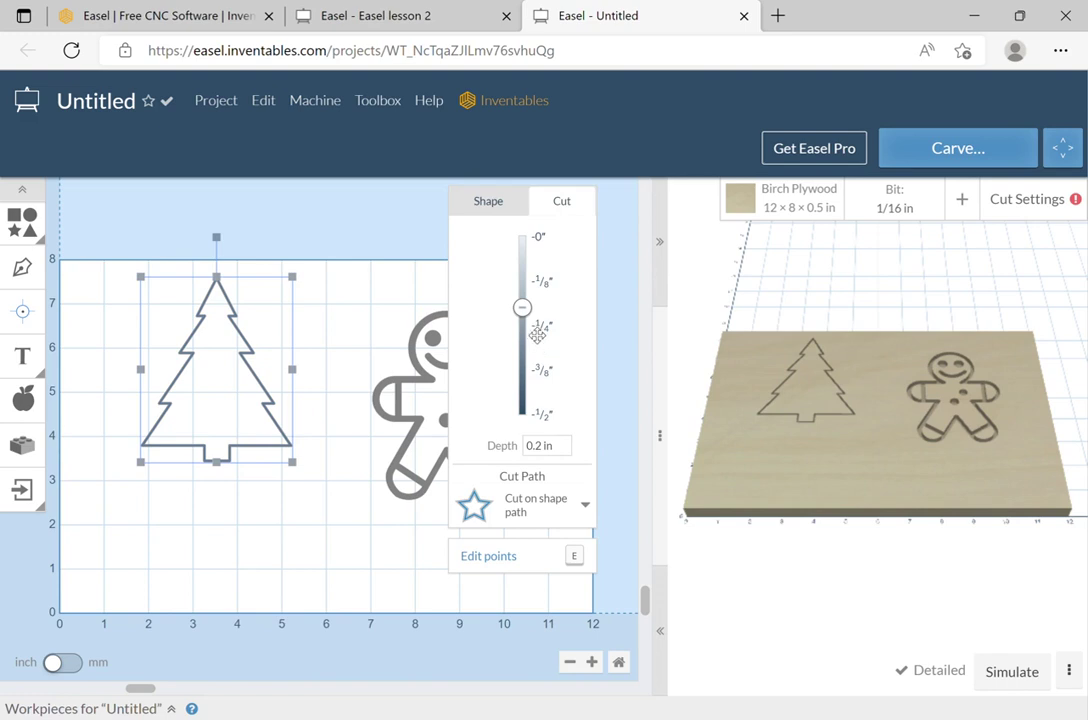
drag(522, 308, 522, 286)
click(387, 527)
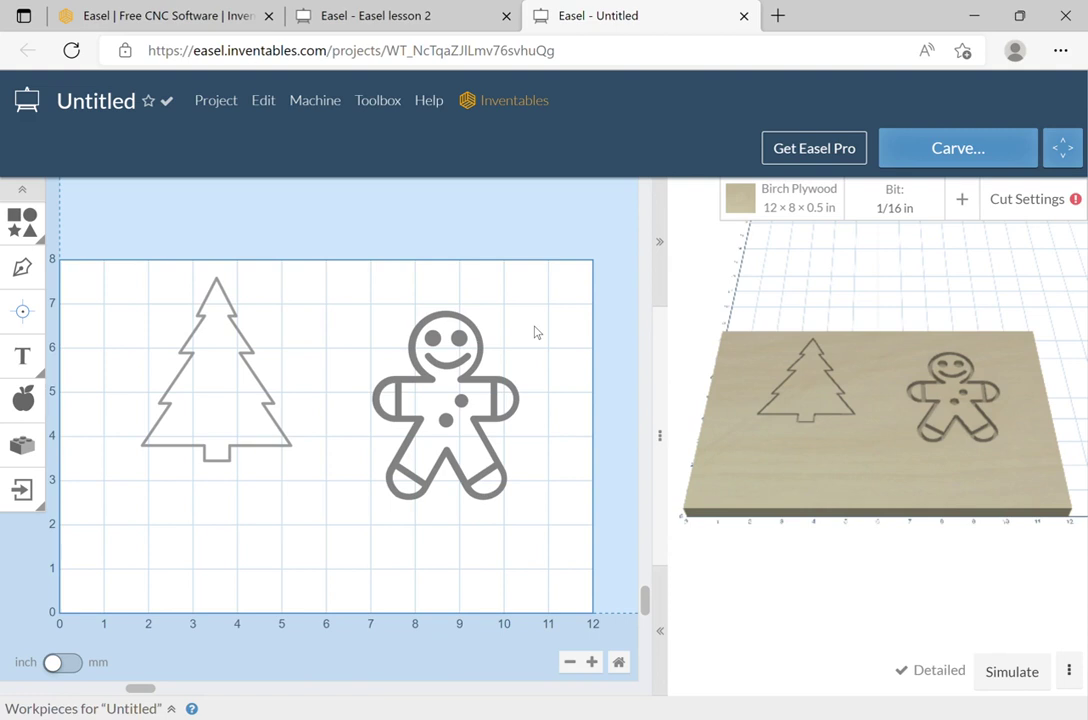
click(22, 455)
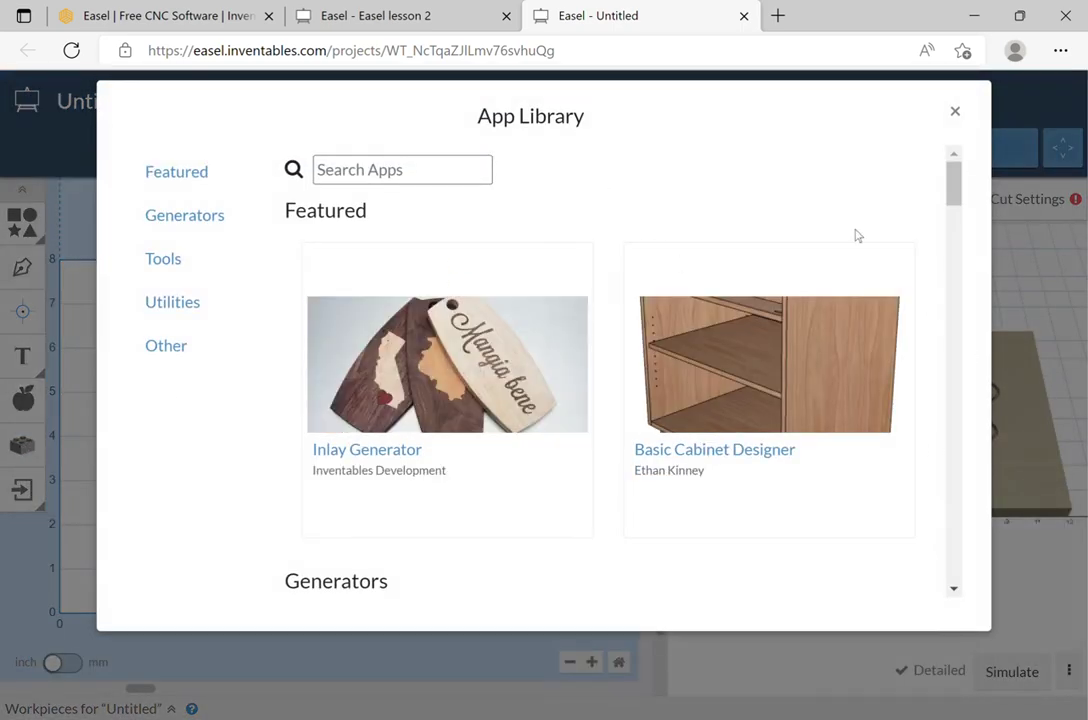
scroll(908, 222, down, 1)
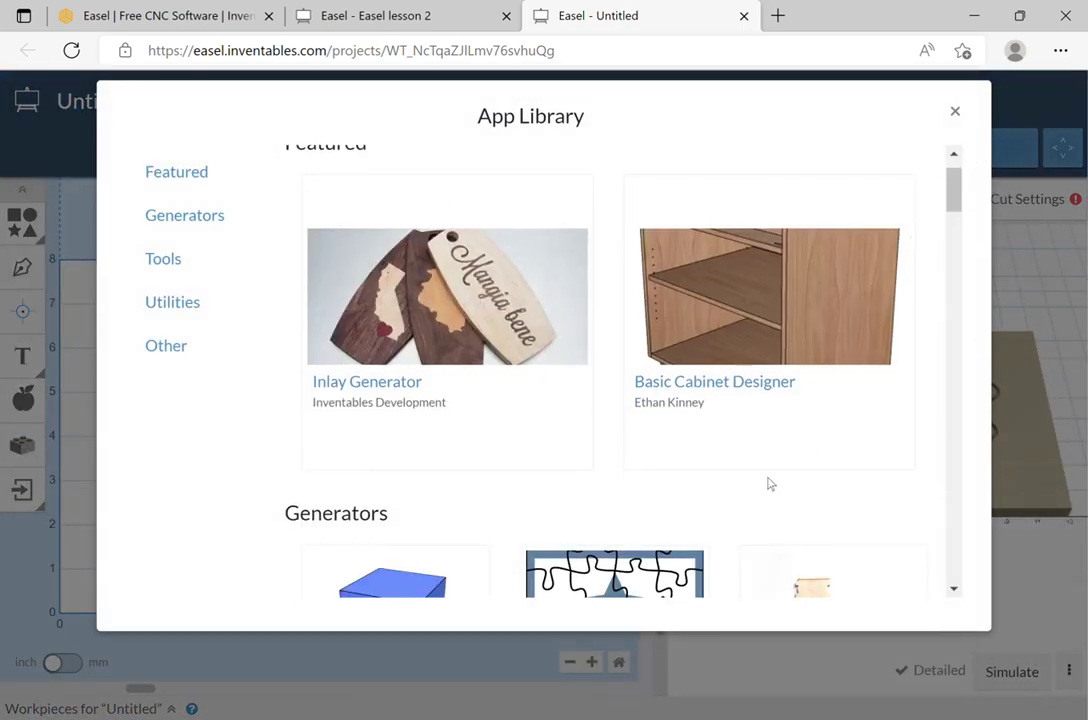
scroll(767, 482, down, 2)
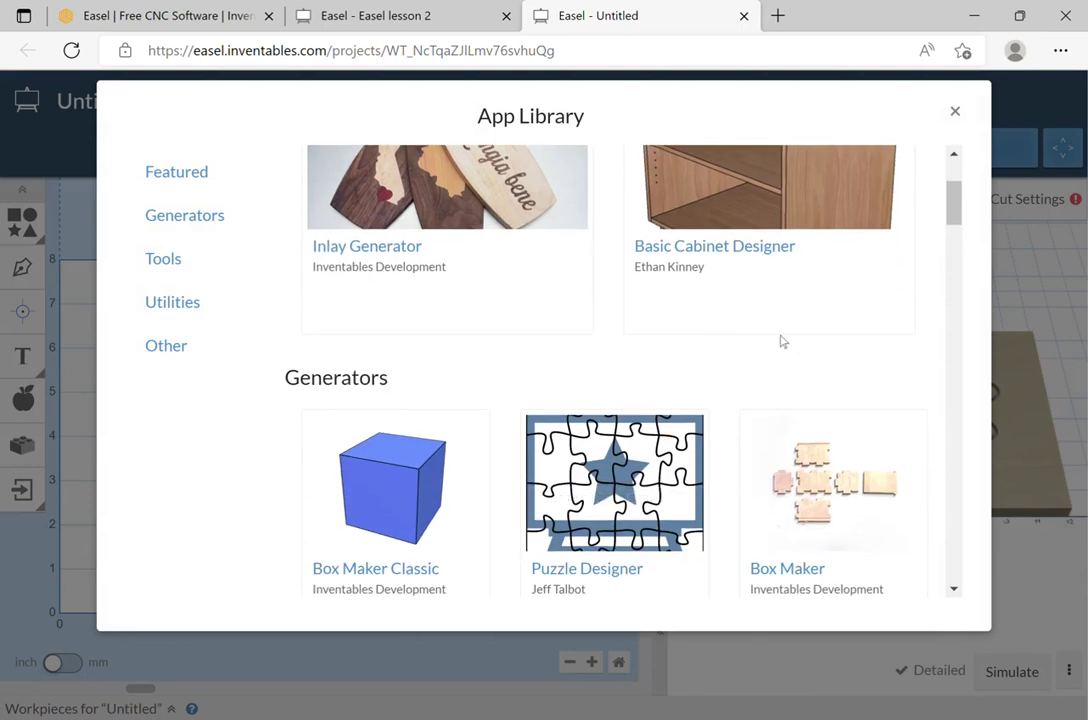
scroll(782, 340, down, 2)
scroll(790, 350, down, 2)
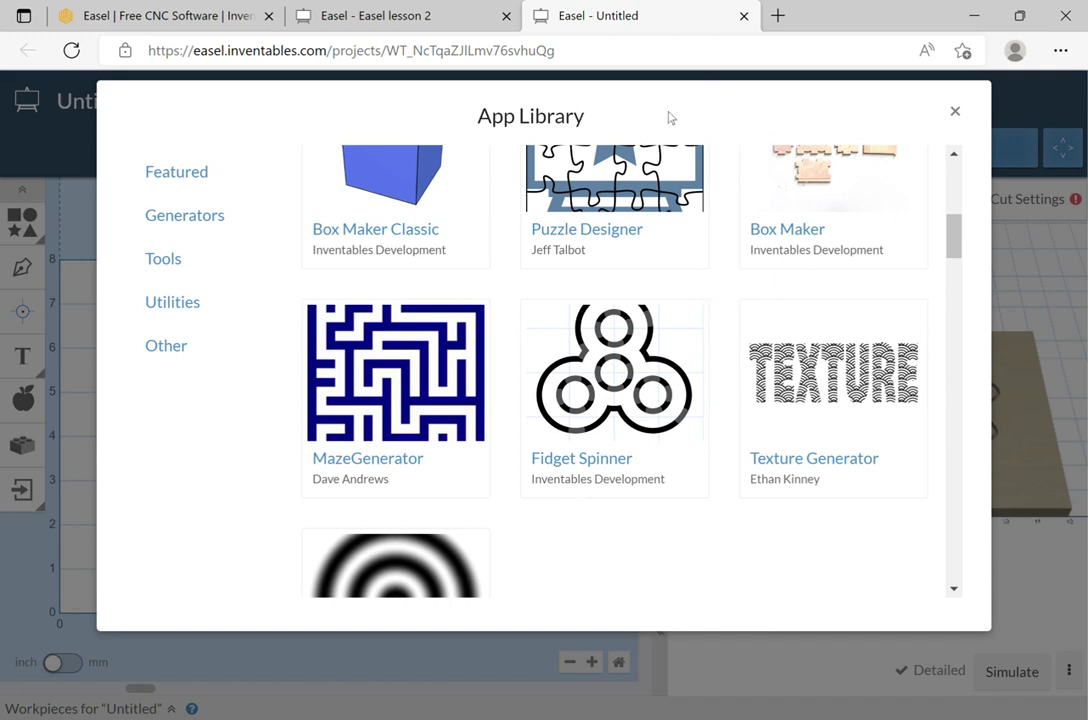
click(21, 121)
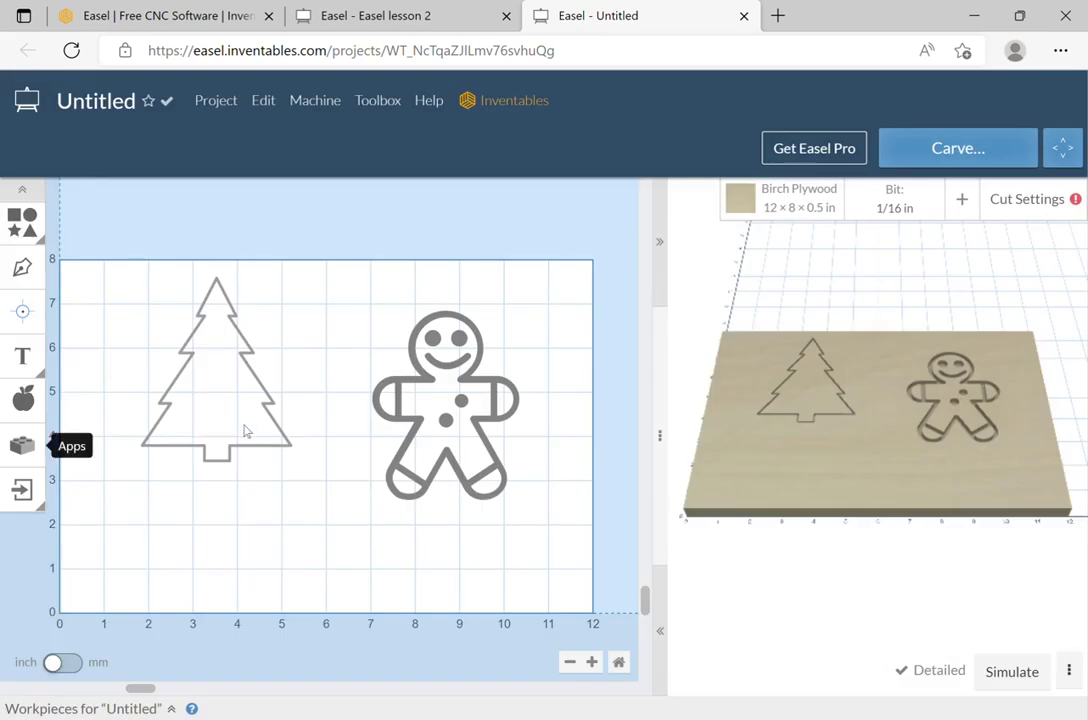
Select the Christmas tree and open the Texture Generator app for it.
click(246, 427)
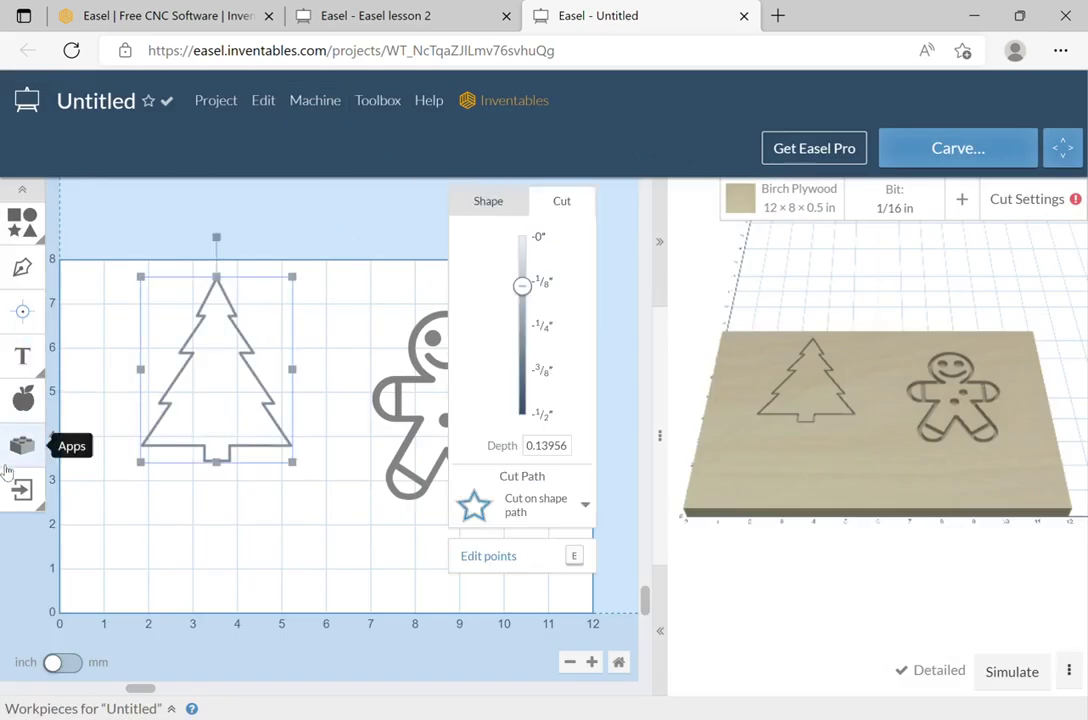
click(18, 452)
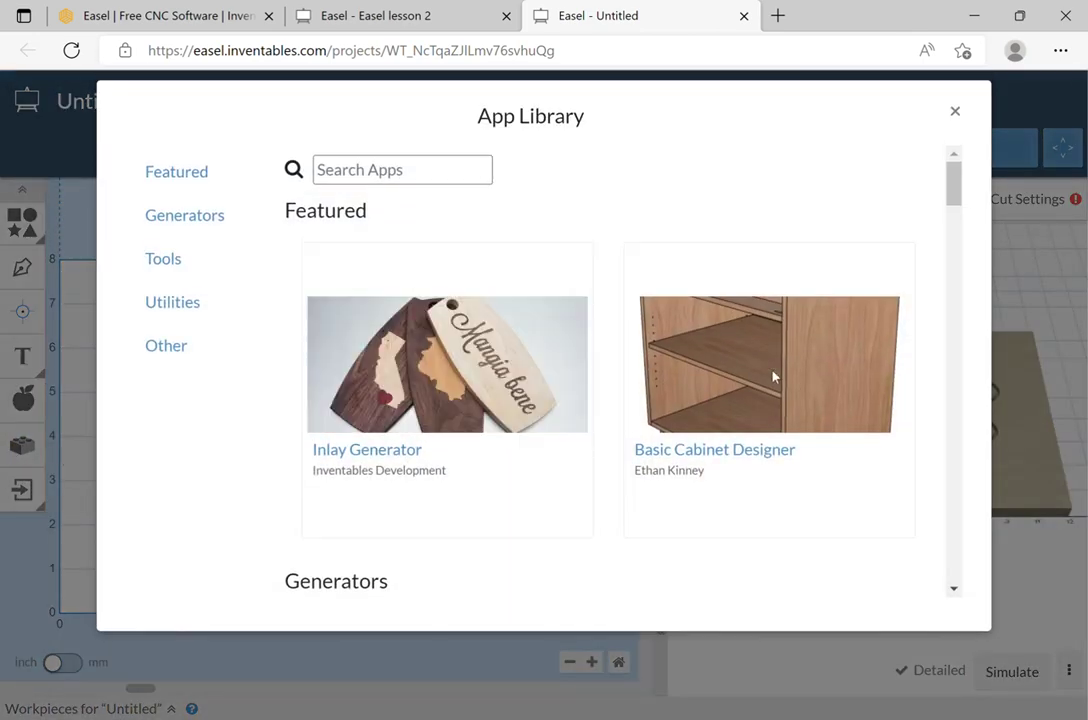
scroll(772, 376, down, 3)
scroll(772, 378, down, 4)
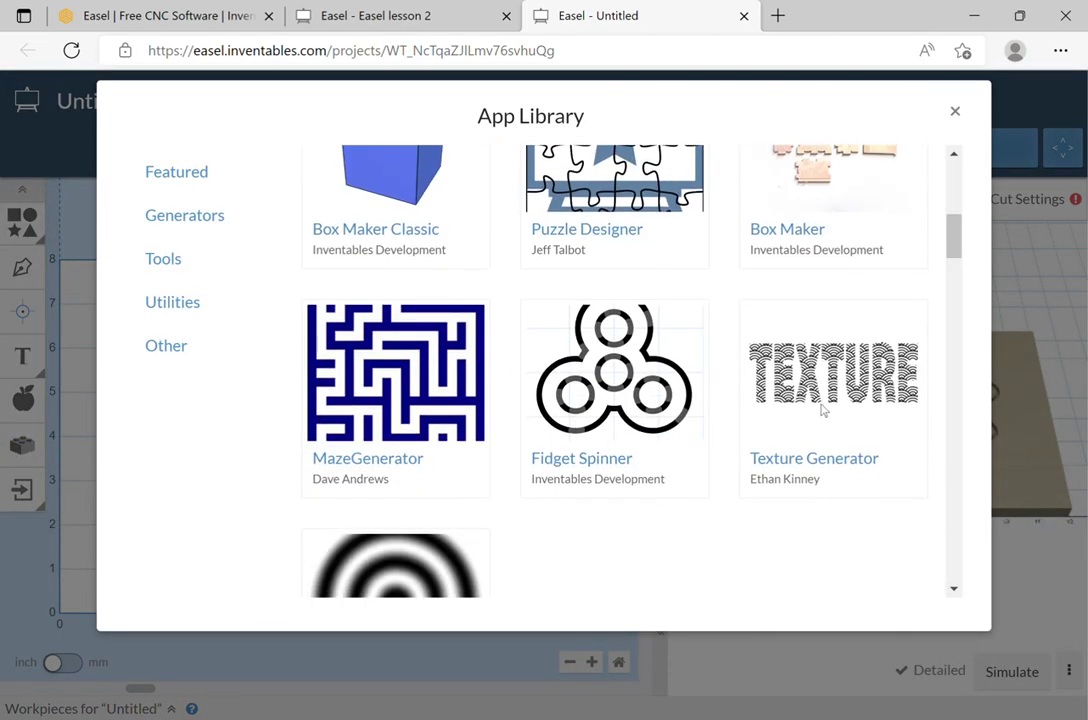
click(740, 330)
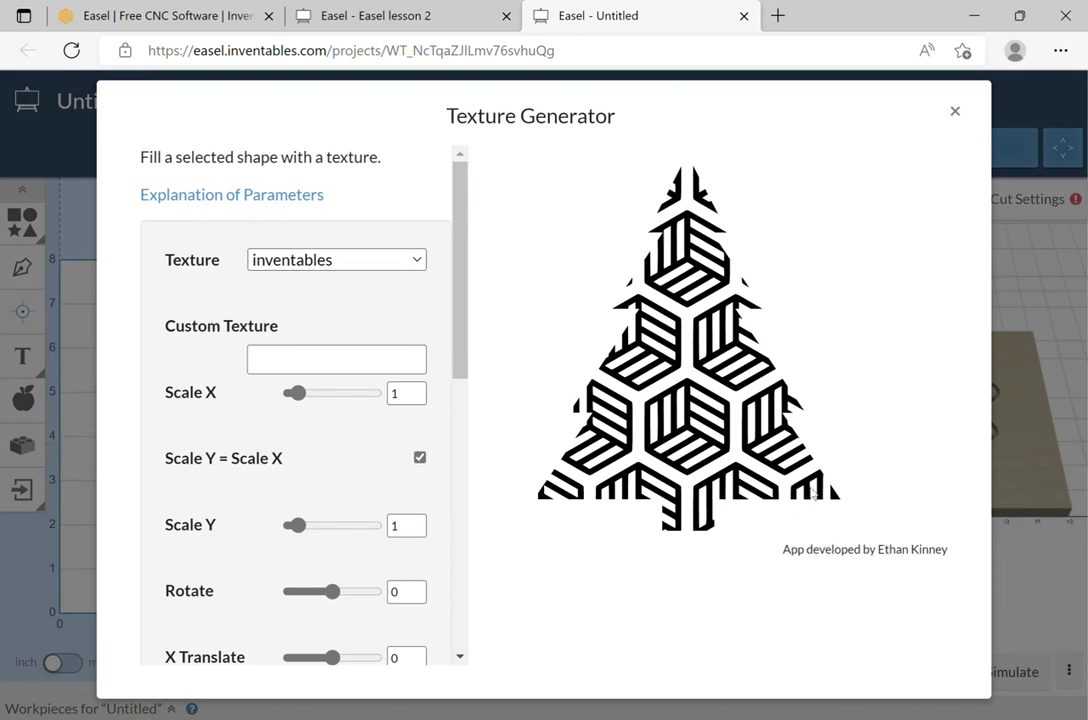
Try the 4-point-stars, cork-screw, hexagons and morphing-diamonds textures on the tree, and leave the generator without importing.
click(322, 307)
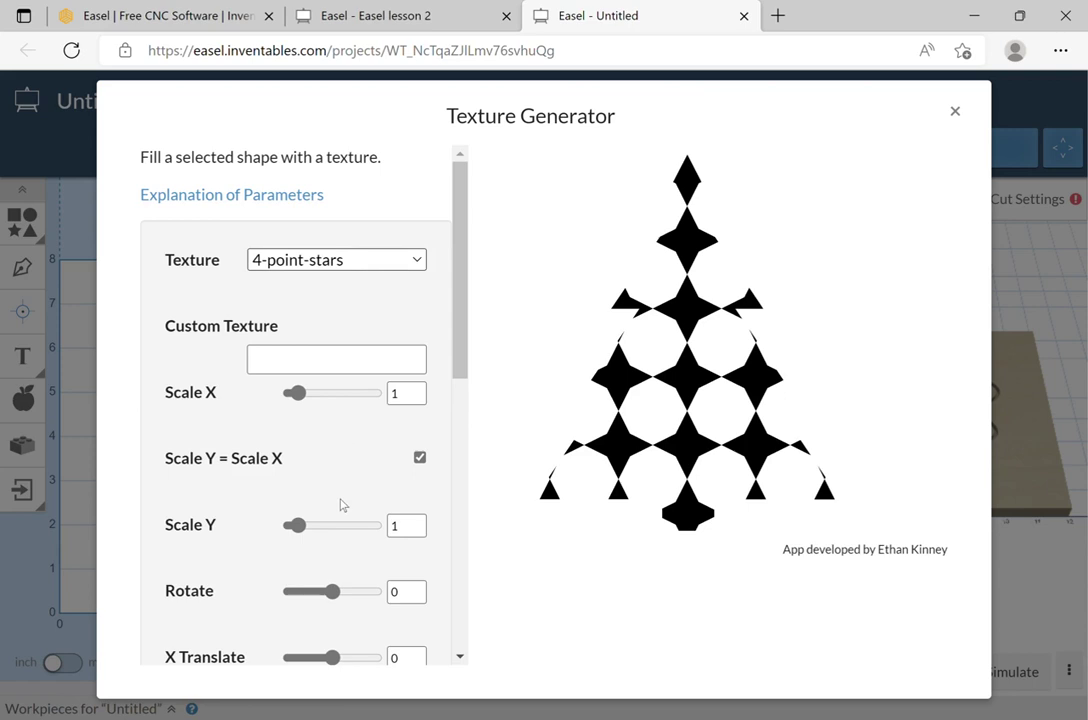
key(Down)
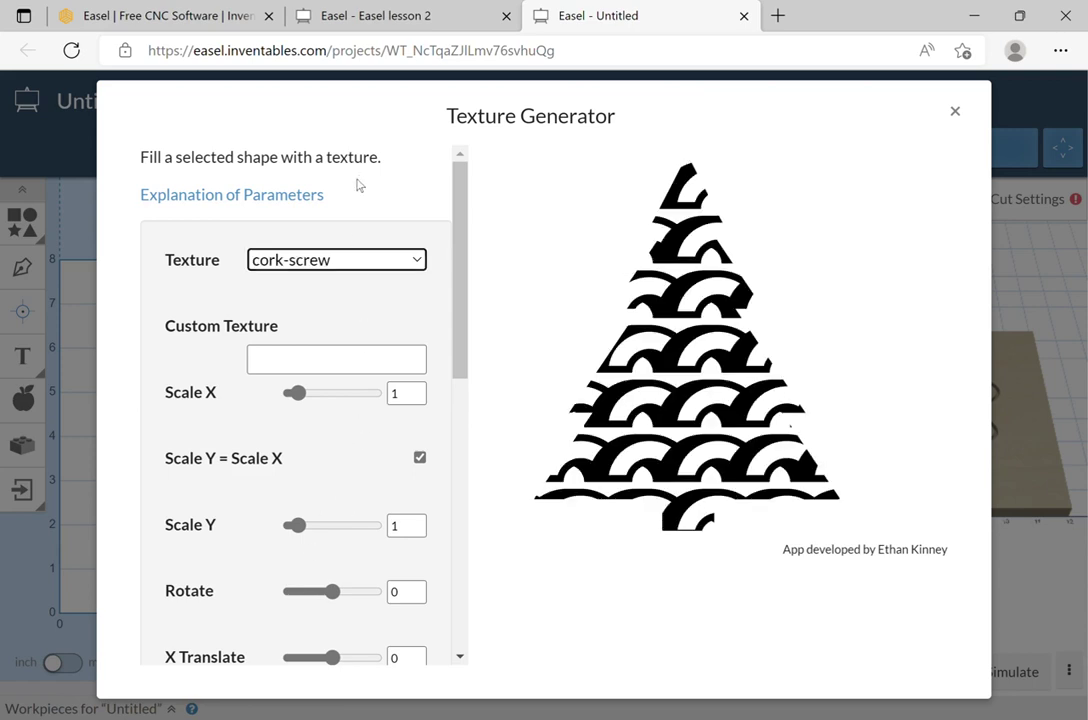
click(343, 285)
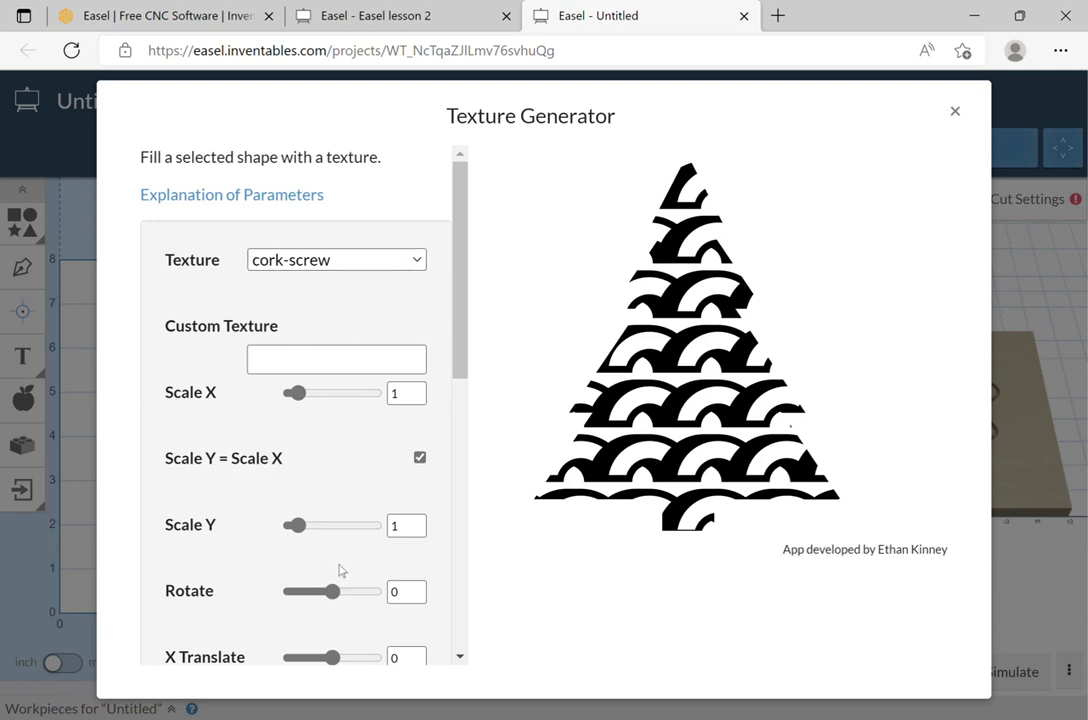
key(Down)
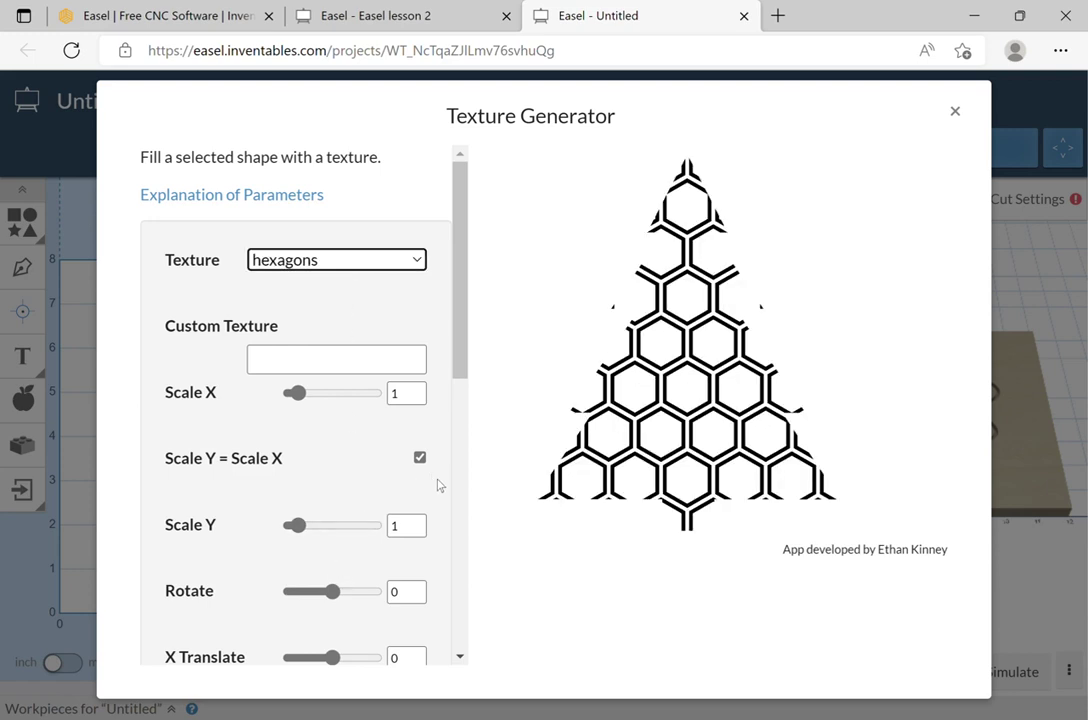
click(346, 262)
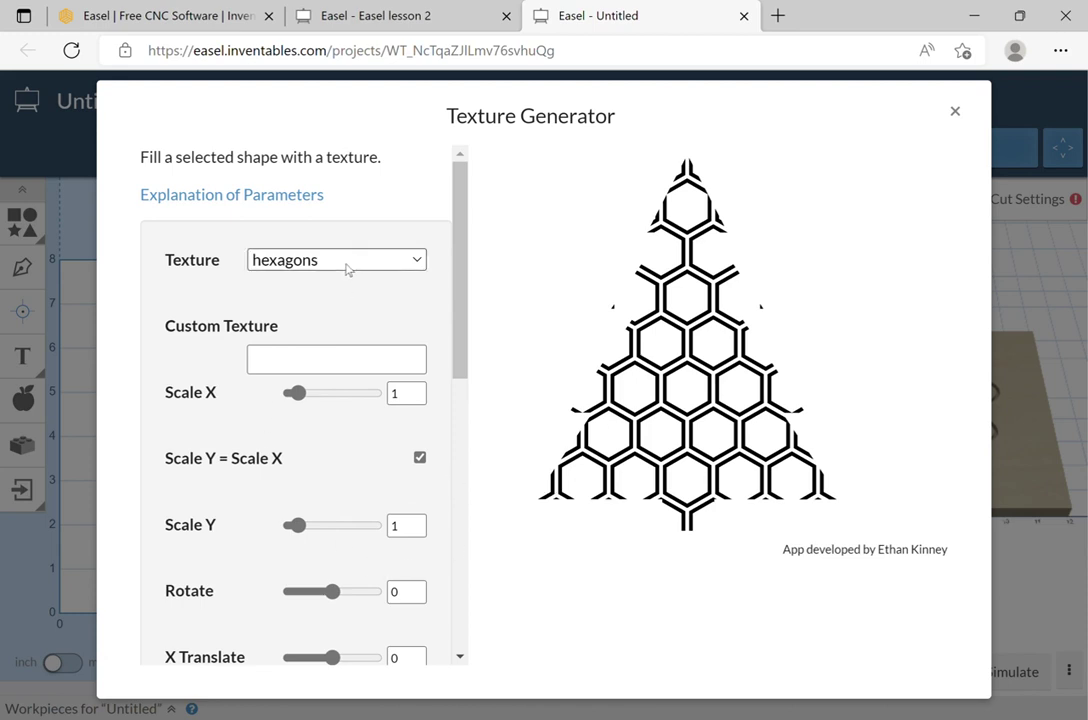
click(364, 501)
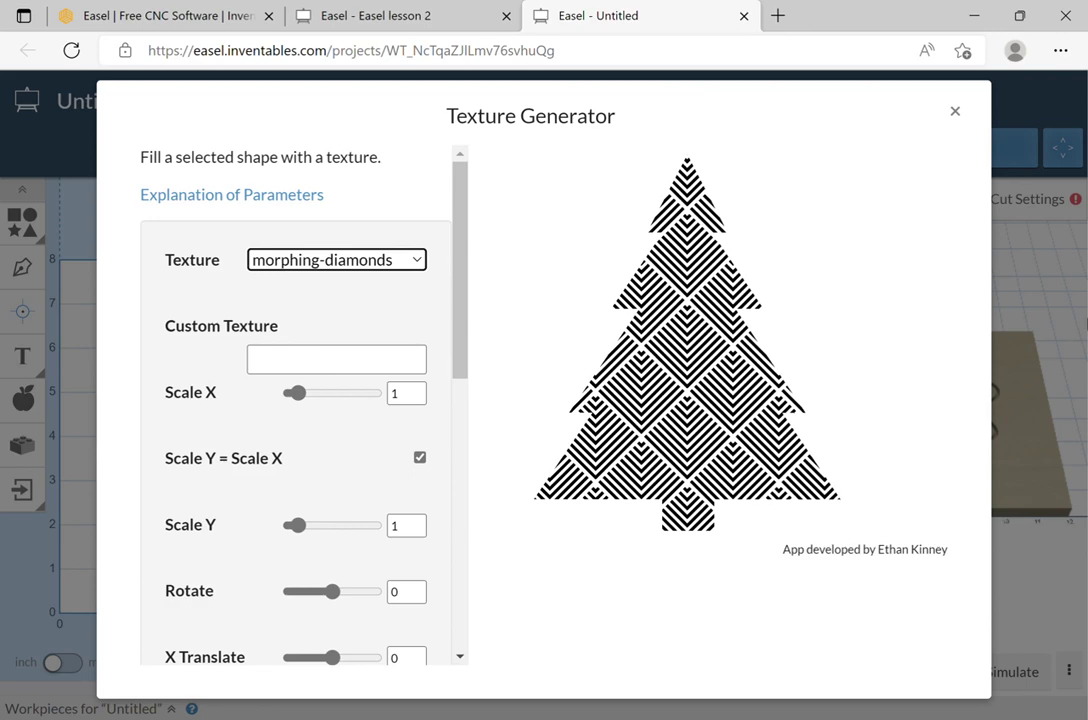
click(1016, 242)
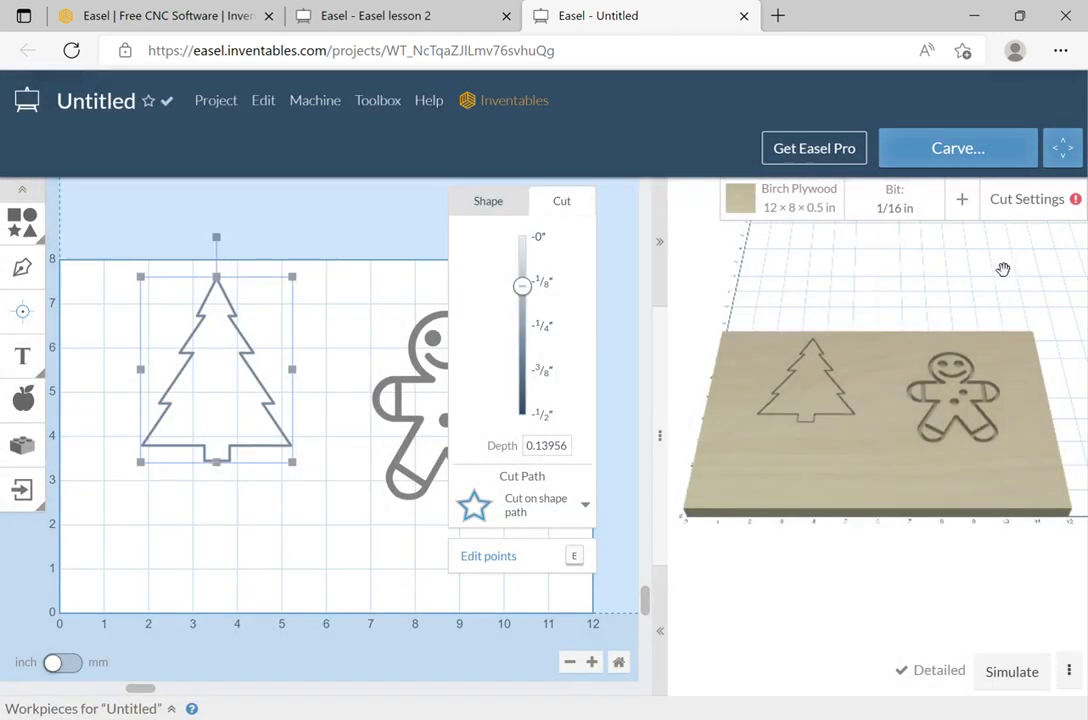
click(208, 425)
click(208, 425)
click(22, 445)
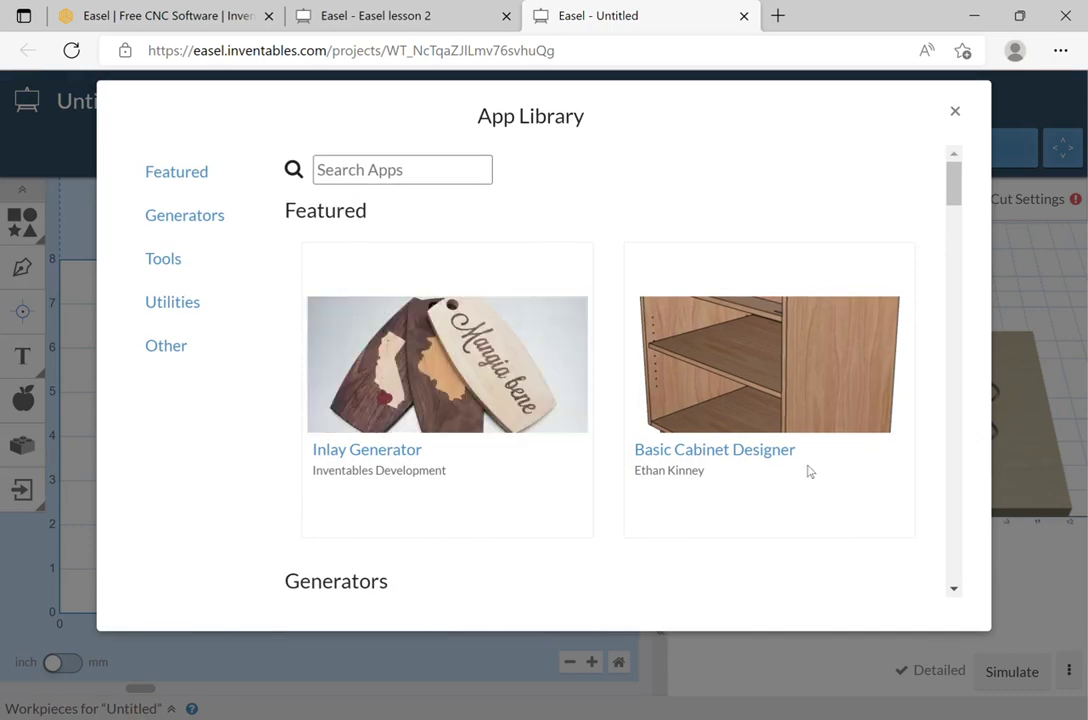
scroll(852, 500, down, 5)
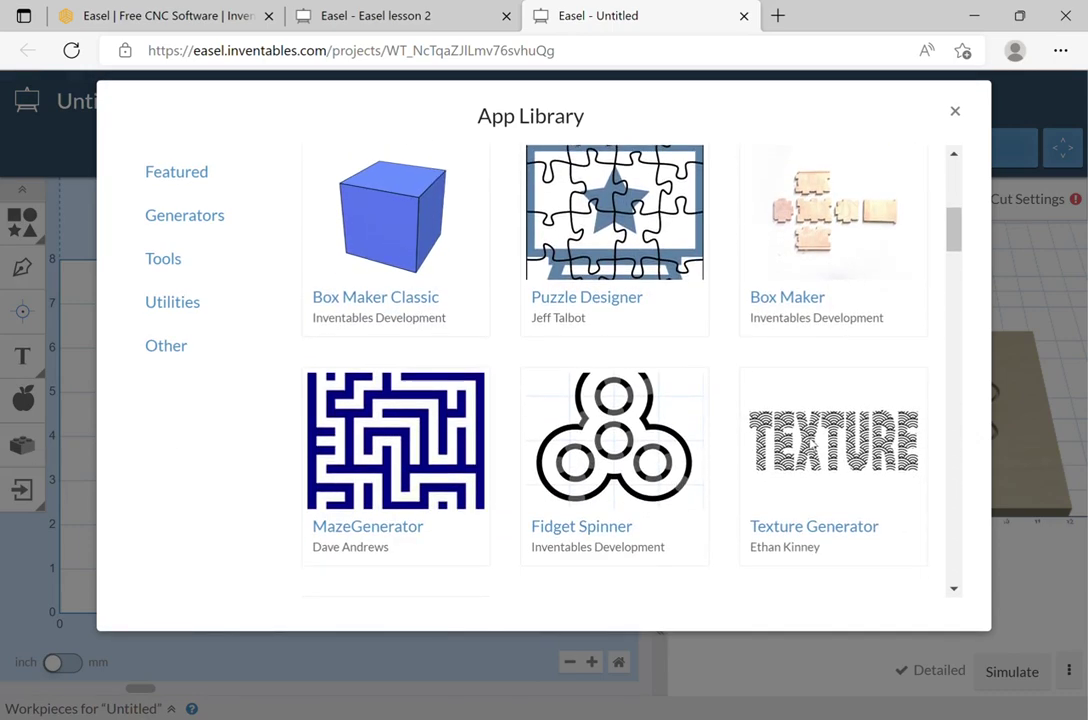
click(812, 438)
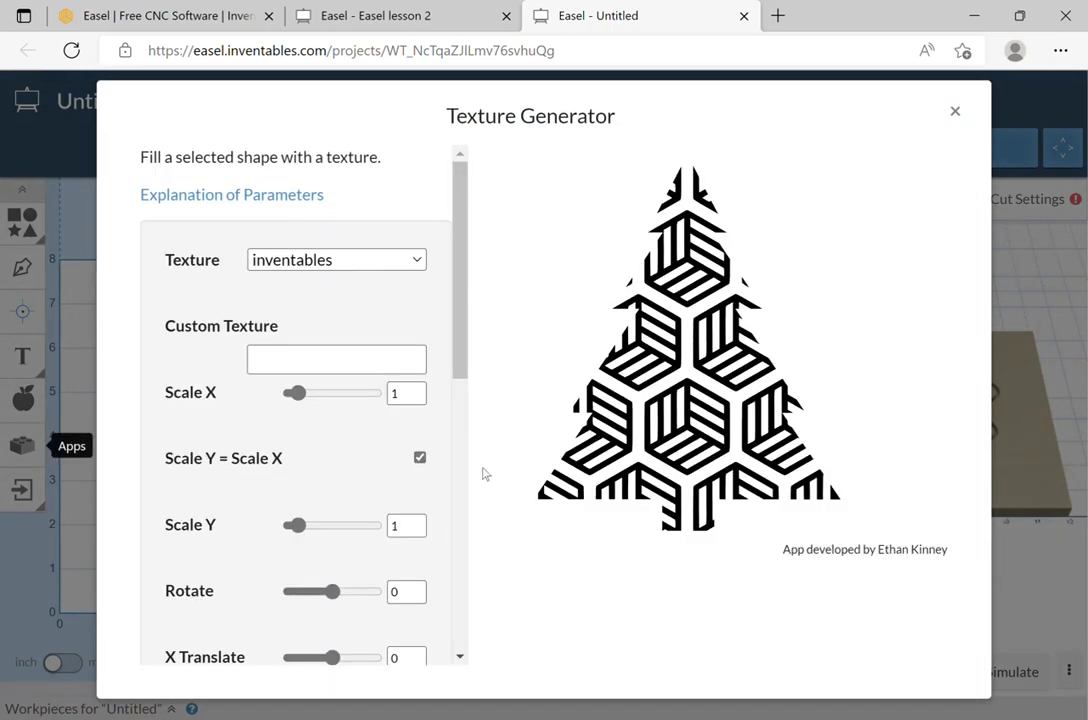
scroll(318, 469, down, 3)
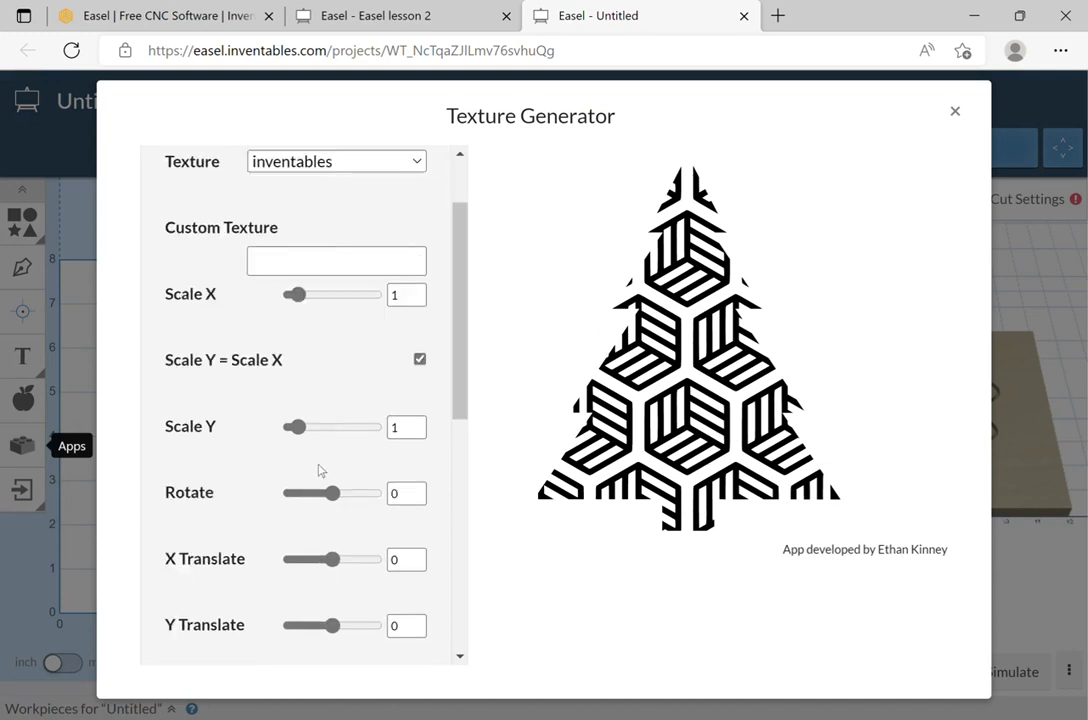
scroll(323, 465, down, 4)
scroll(350, 425, up, 2)
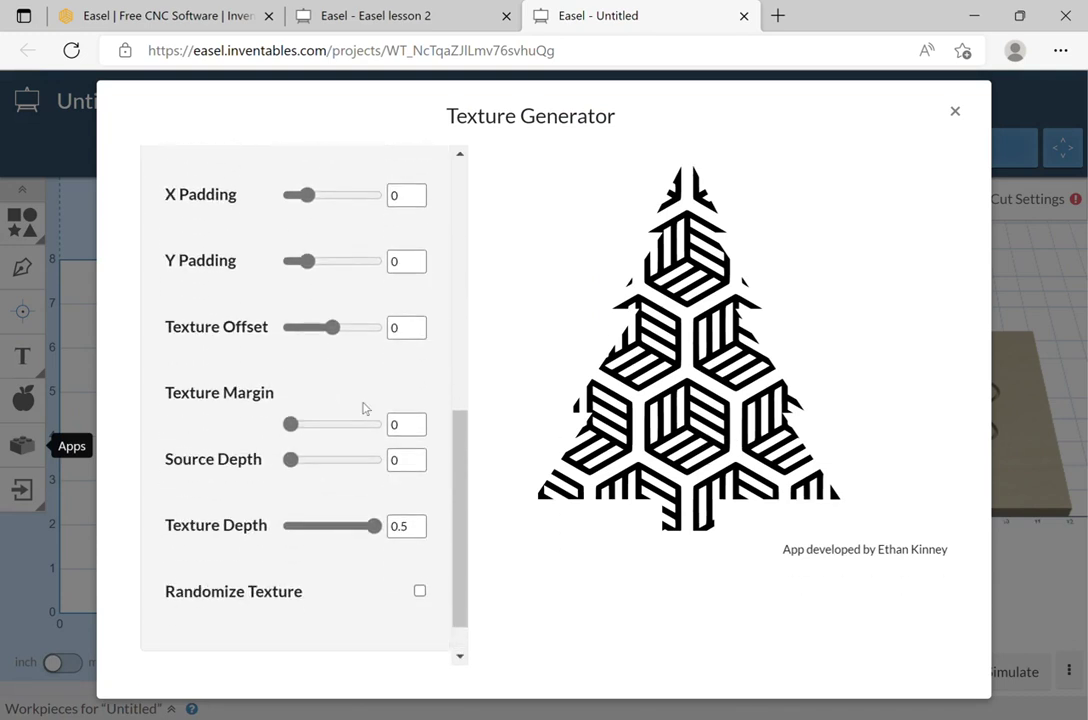
scroll(400, 358, up, 3)
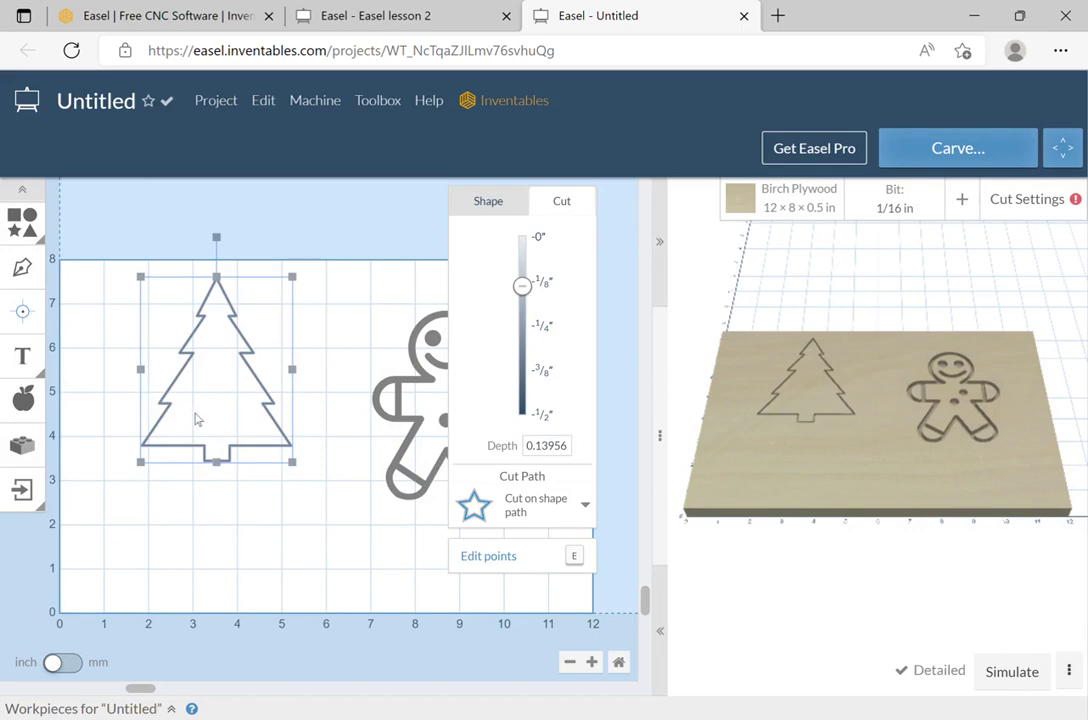
Fill the tree with the morphing-diamonds texture using the Texture Generator app and import it into the design.
click(22, 446)
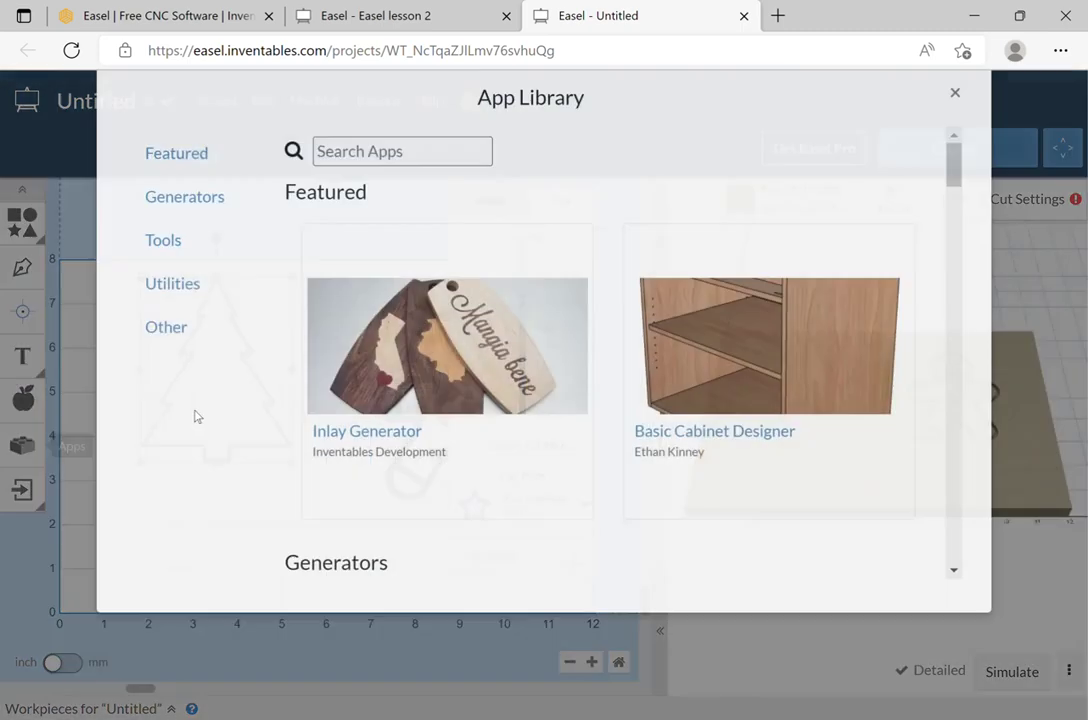
scroll(775, 400, down, 2)
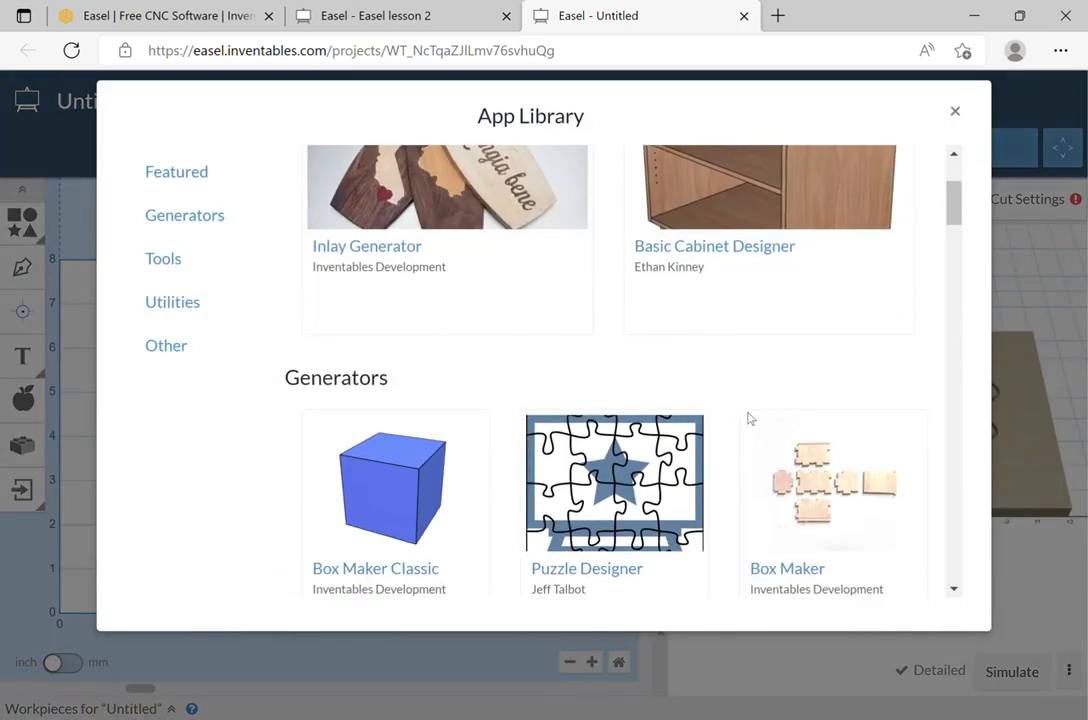
scroll(750, 419, down, 4)
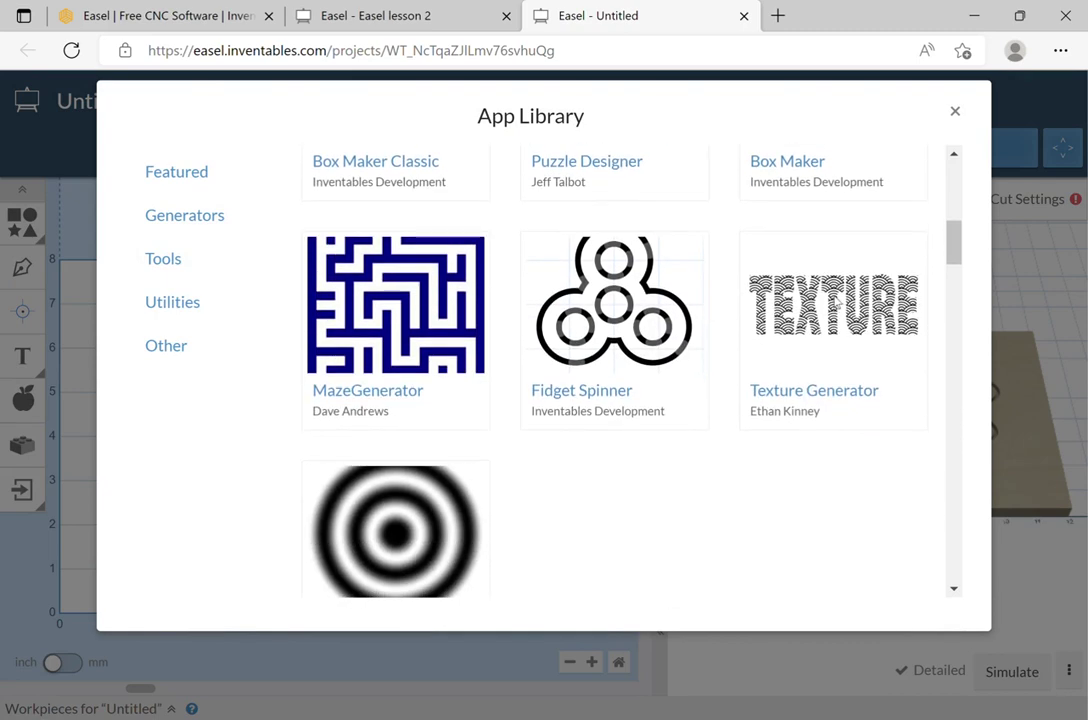
click(835, 300)
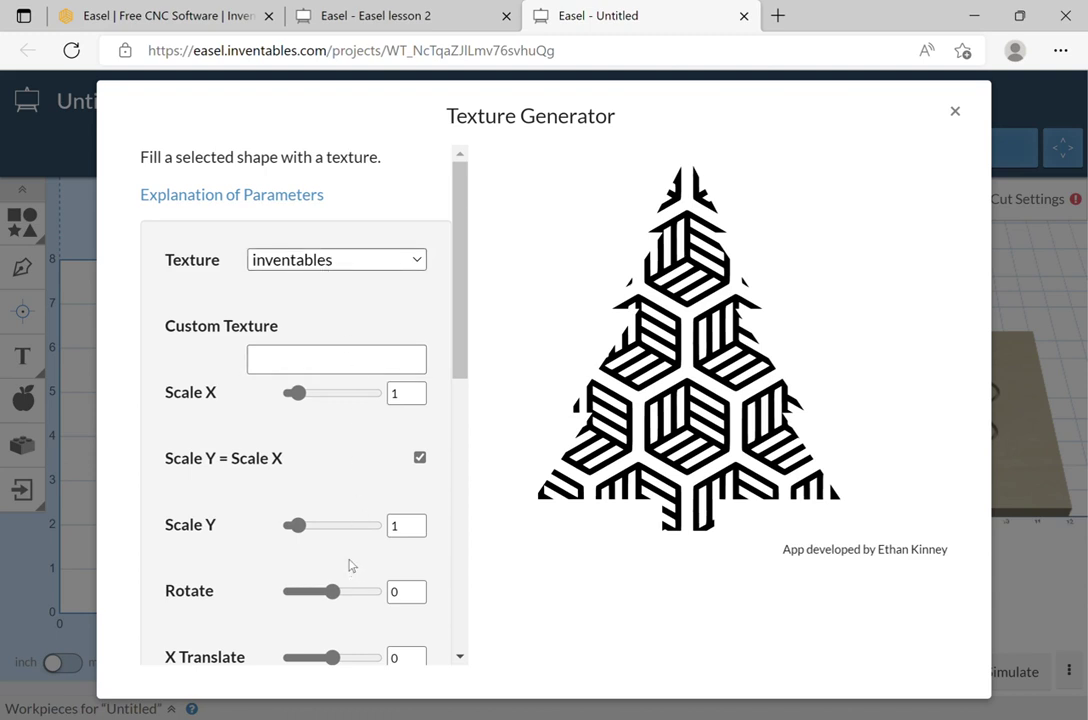
click(373, 441)
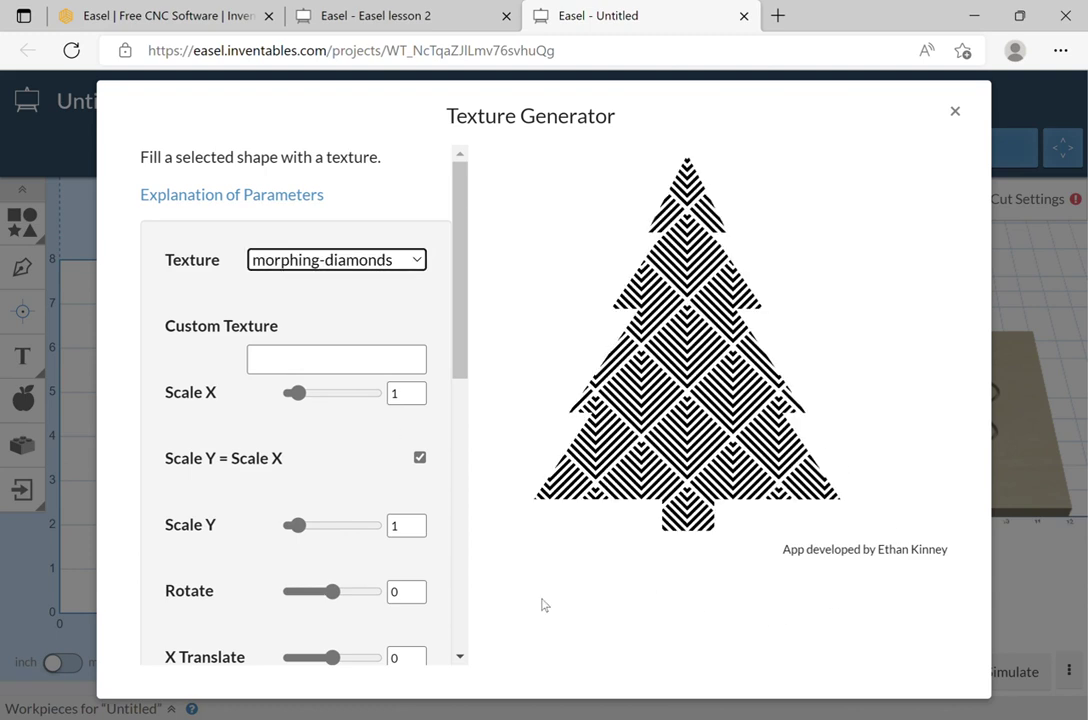
scroll(408, 442, down, 7)
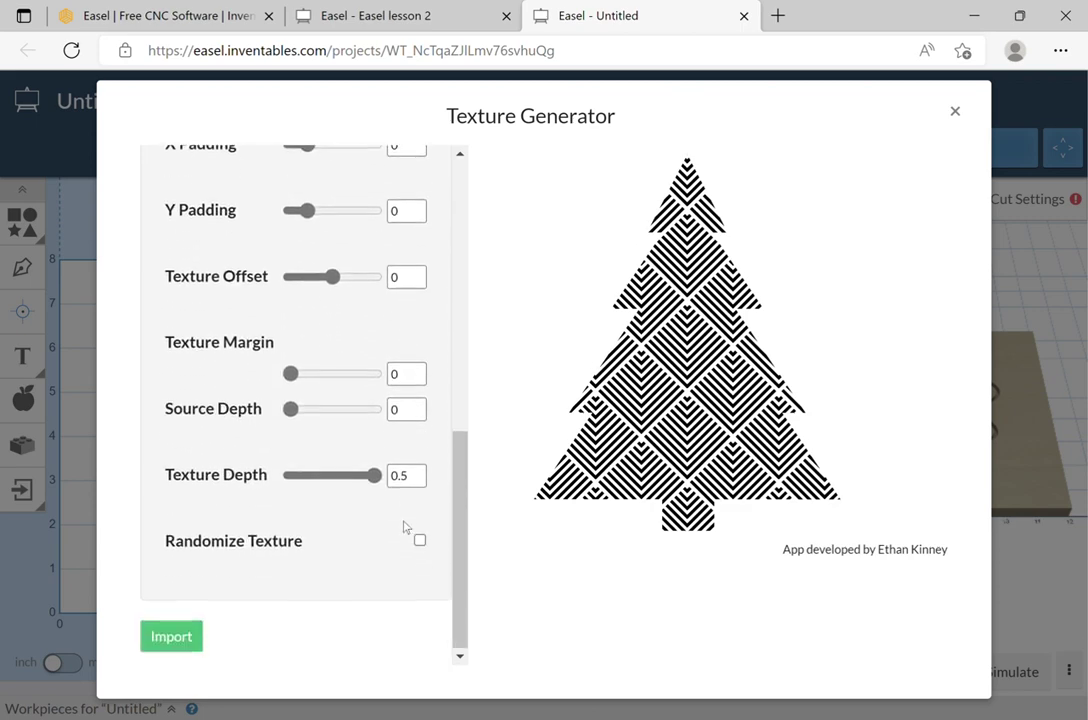
click(171, 636)
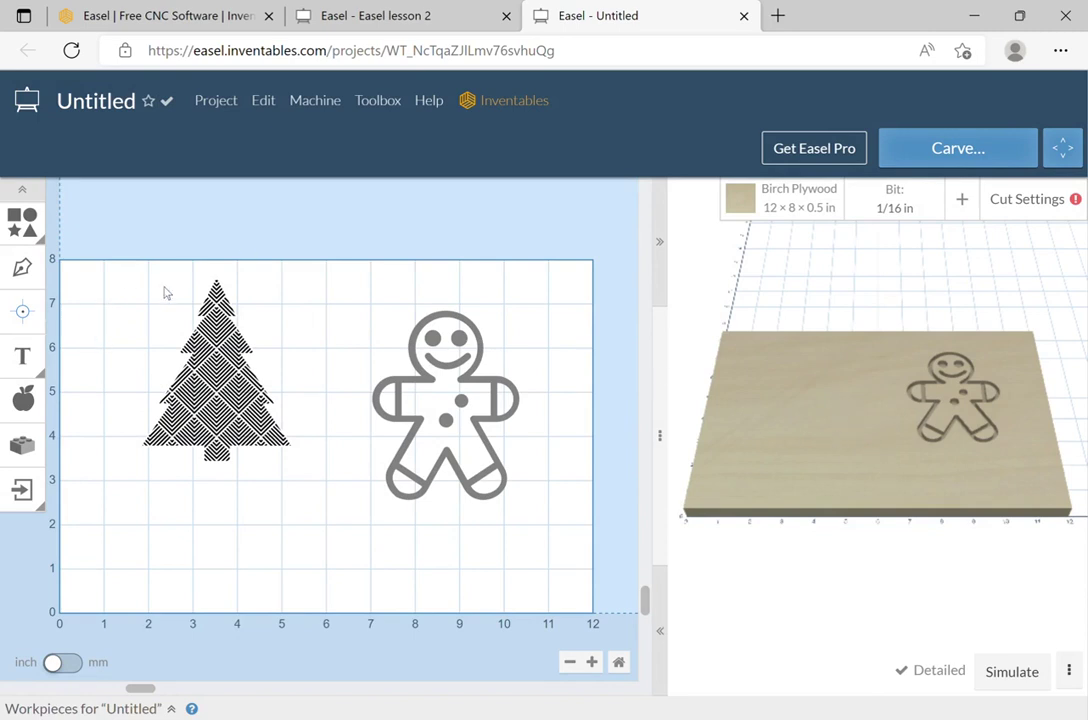
Select the entire textured tree, set its cut path to clear out a pocket and its depth to 0.05 in.
drag(144, 266, 295, 486)
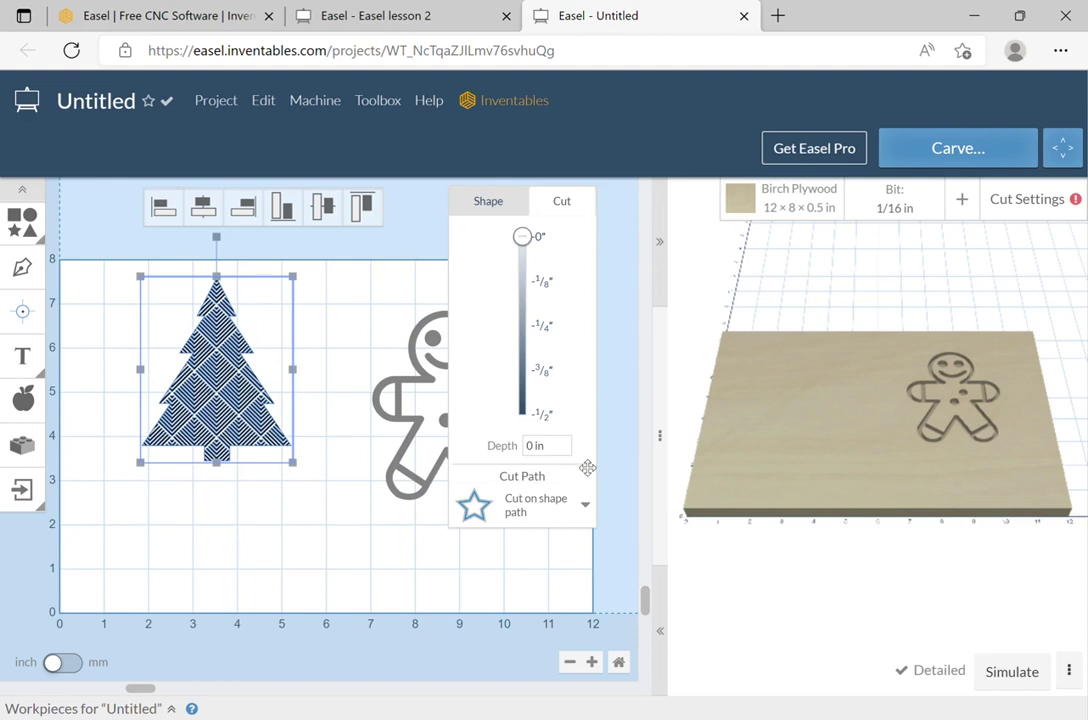
click(570, 507)
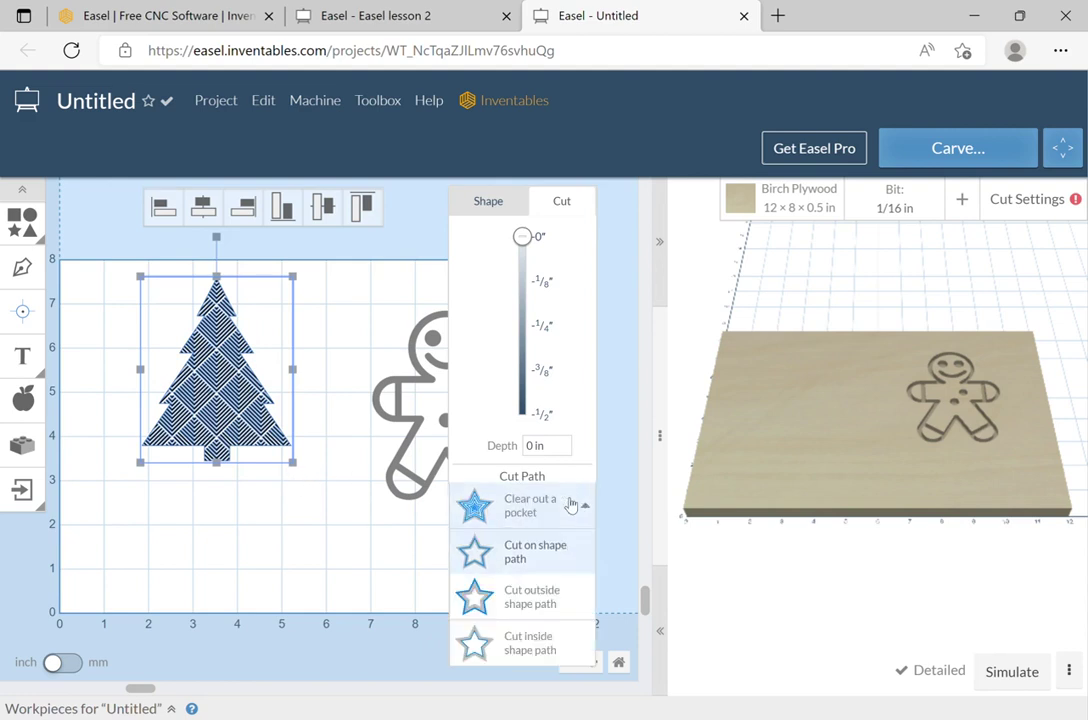
click(570, 505)
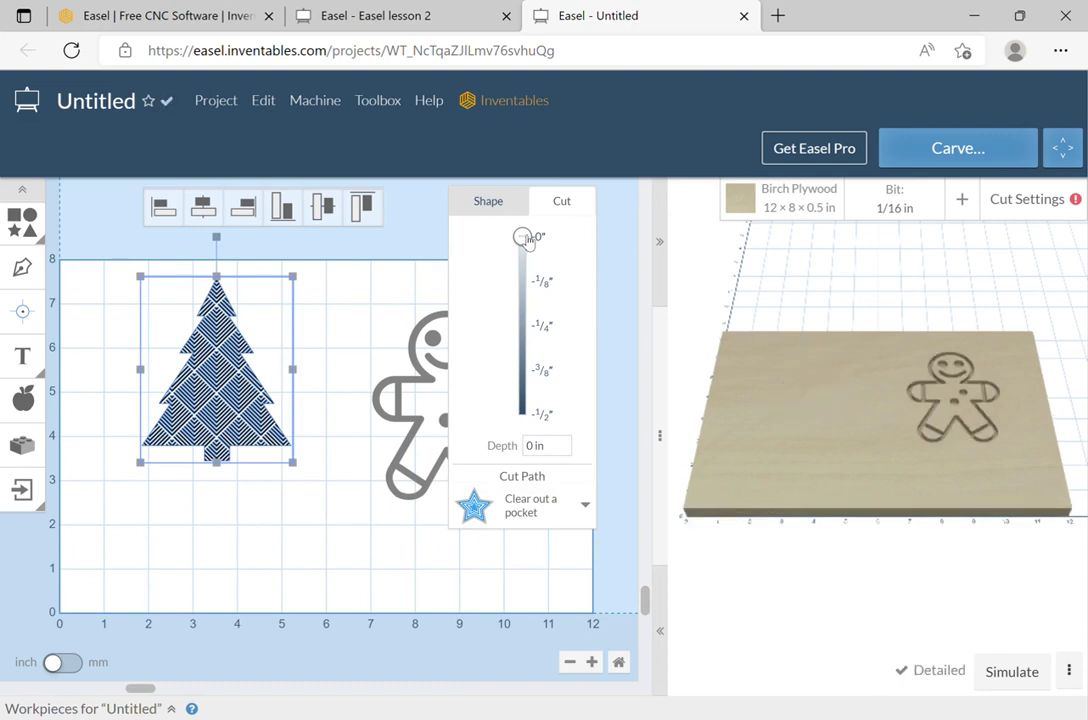
mouse_move(521, 237)
mouse_down()
mouse_move(525, 270)
mouse_move(522, 257)
mouse_up()
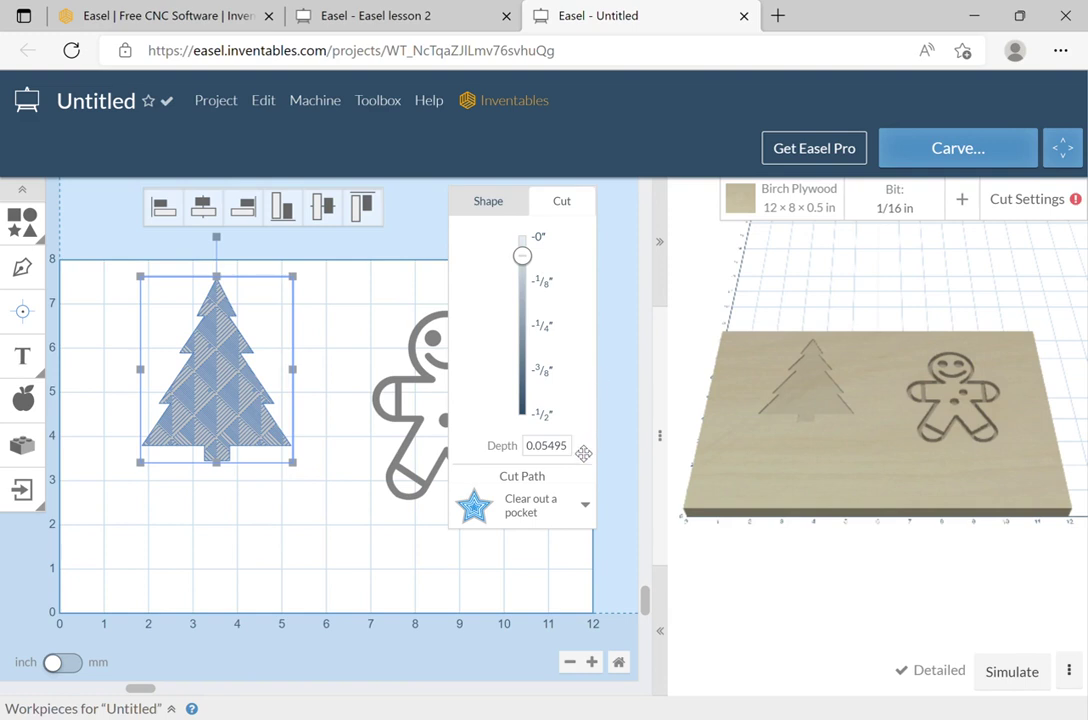
drag(572, 451, 557, 455)
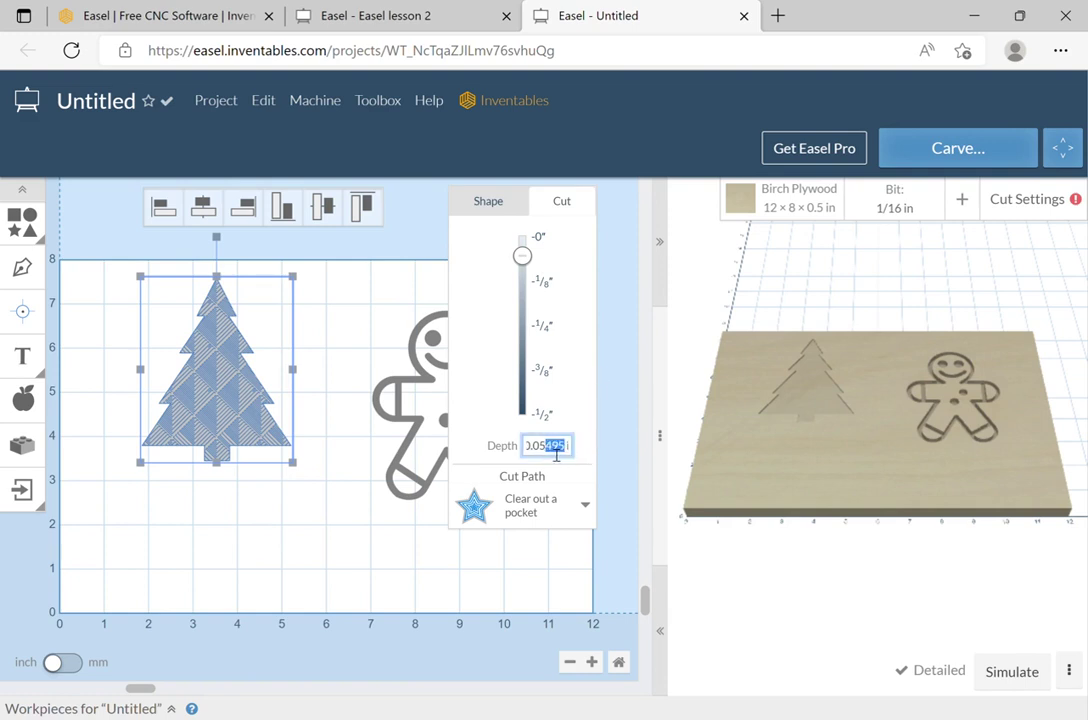
key(BackSpace)
Change the textured tree's cut path to cut on shape path and clear the selection.
click(557, 503)
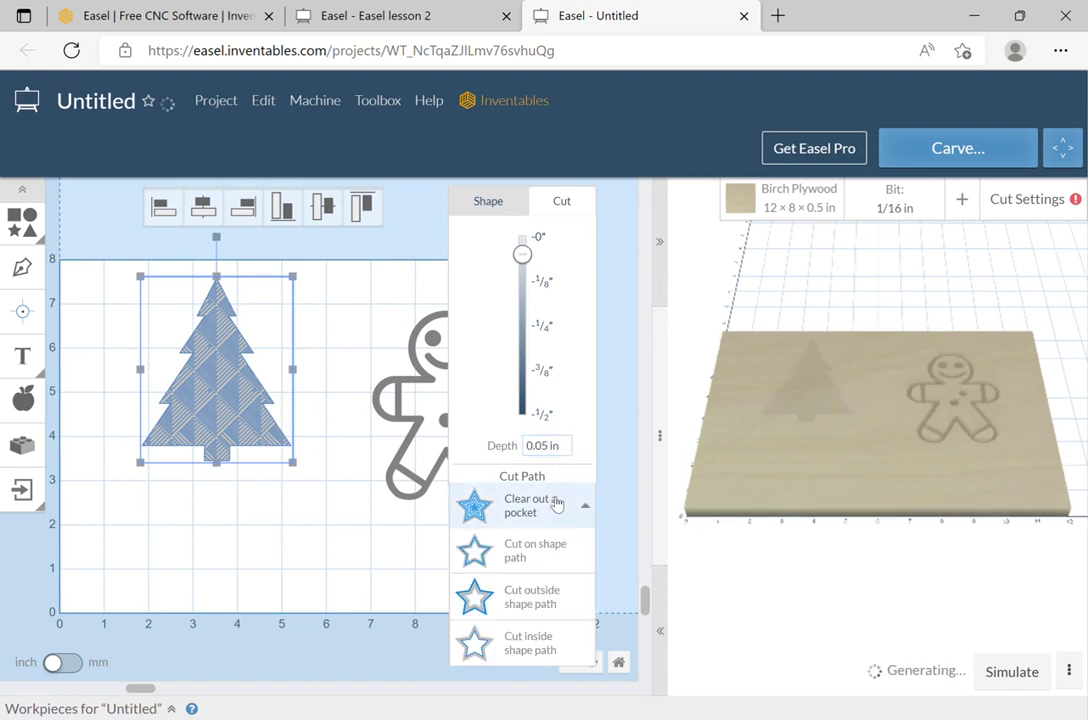
click(555, 556)
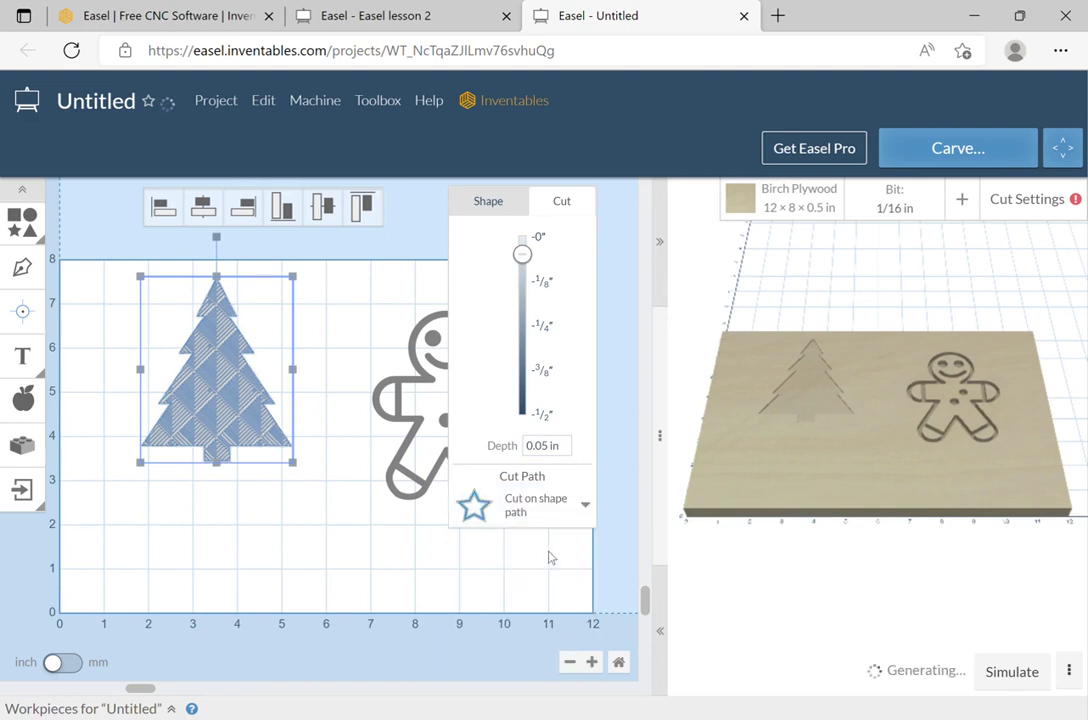
click(366, 363)
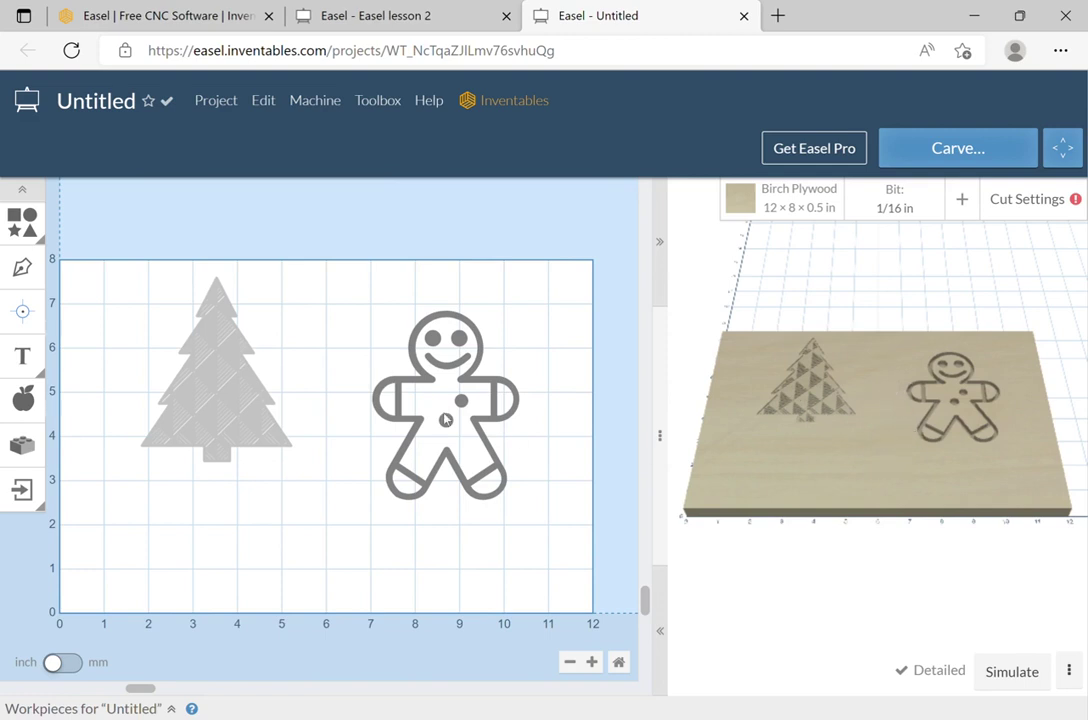
Enlarge only the tree's texture pattern to about 4.12 × 5.08 in, separate from the outline, and clear the selection.
click(190, 340)
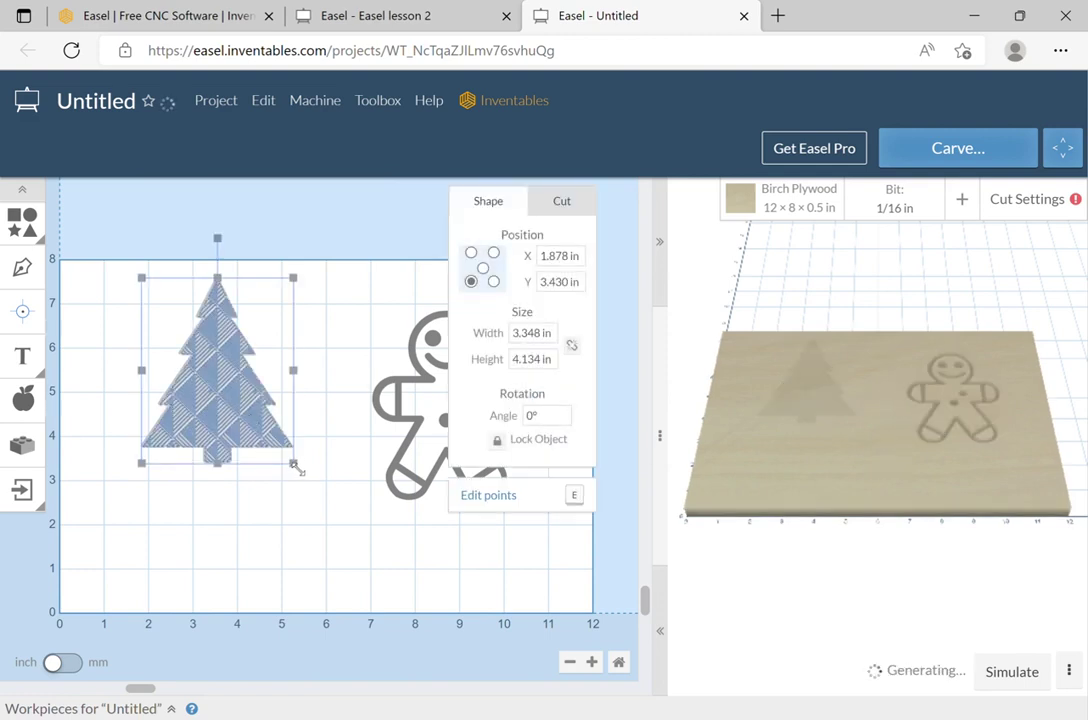
drag(298, 468, 310, 532)
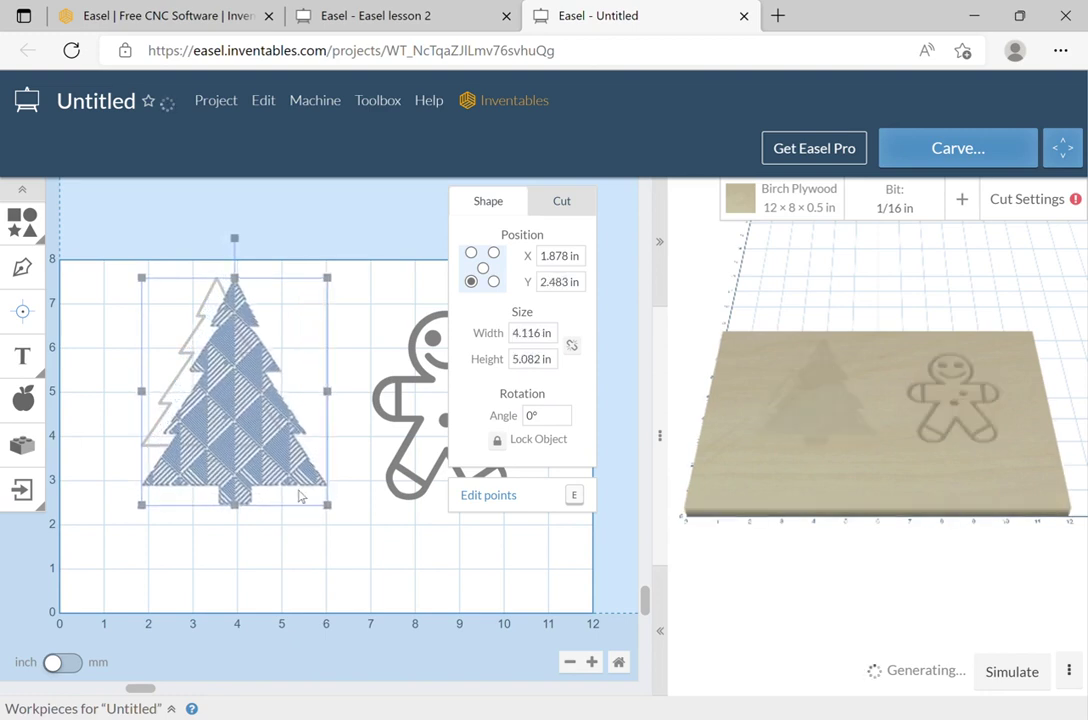
click(343, 328)
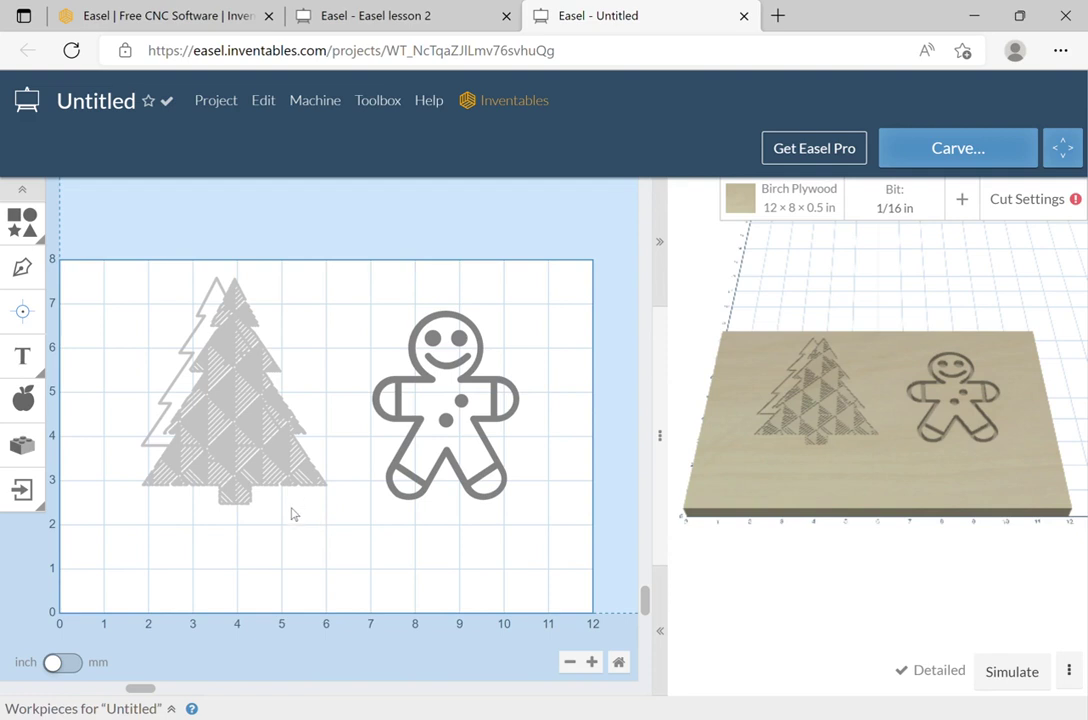
Undo the last enlargement of the tree's texture pattern, check the whole tree by selecting it, and clear the selection.
key(ctrl+z)
drag(113, 279, 327, 506)
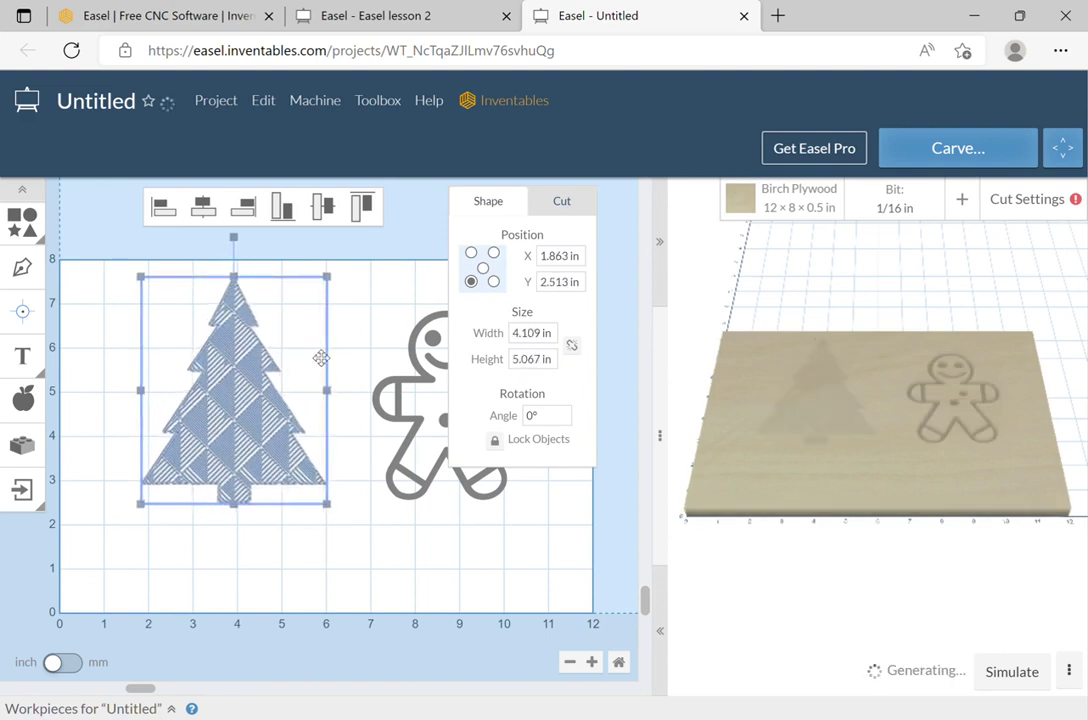
click(358, 293)
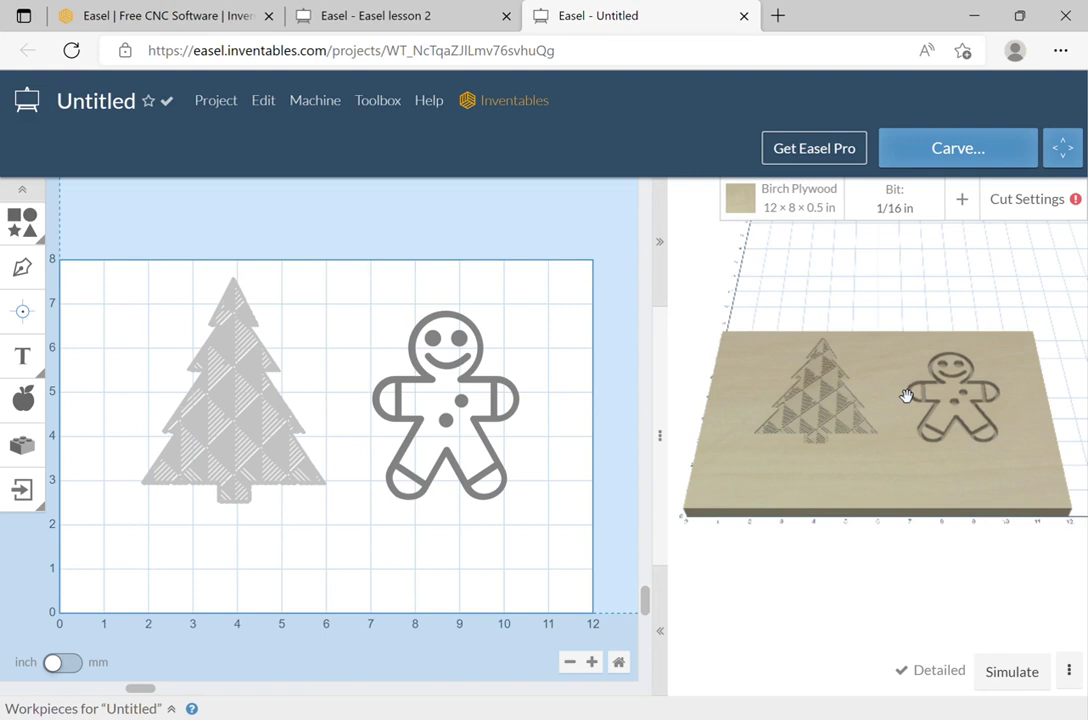
Look through the App Library's generators, tools and utilities to examine which apps are available.
click(20, 447)
scroll(846, 461, down, 2)
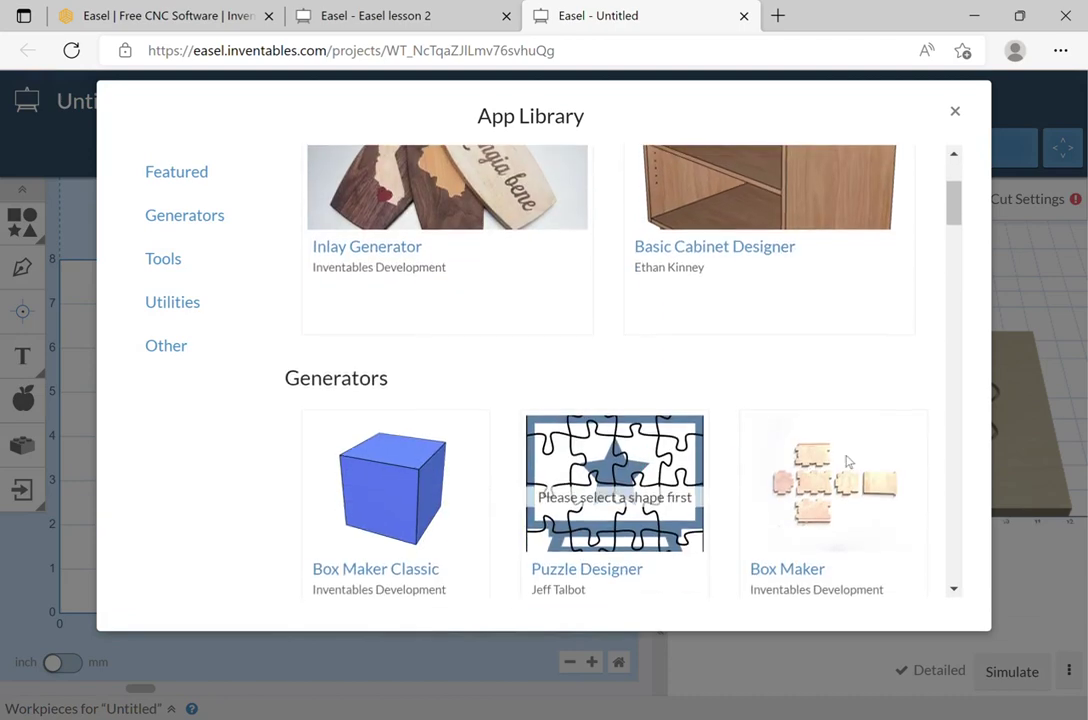
scroll(846, 461, down, 4)
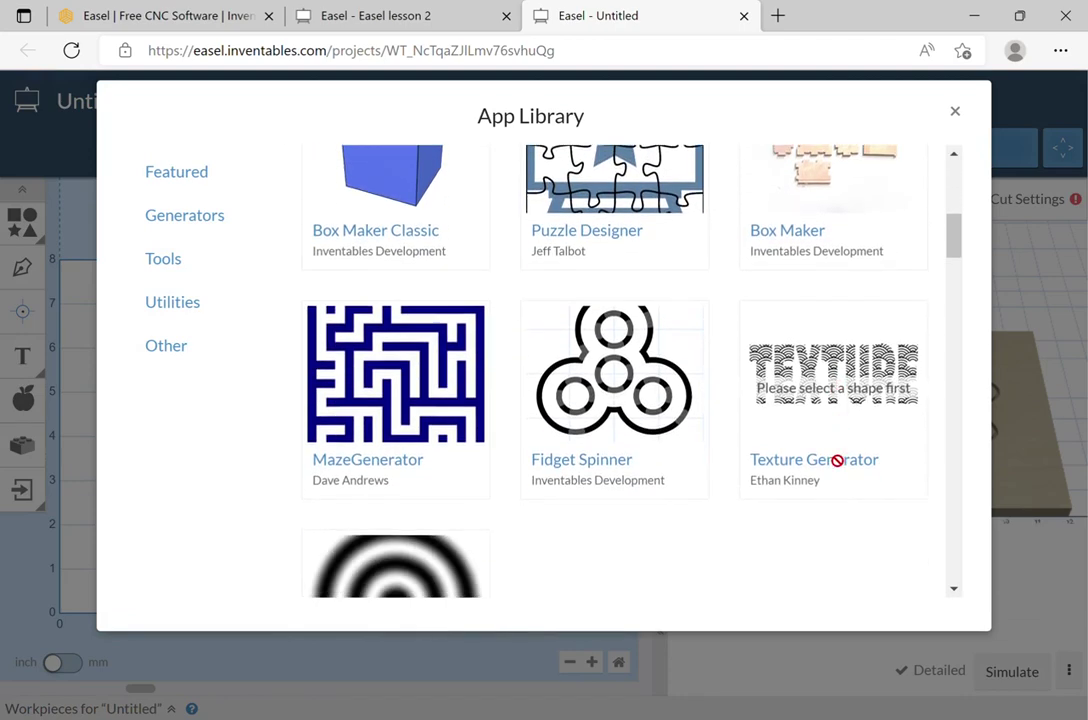
scroll(443, 378, down, 4)
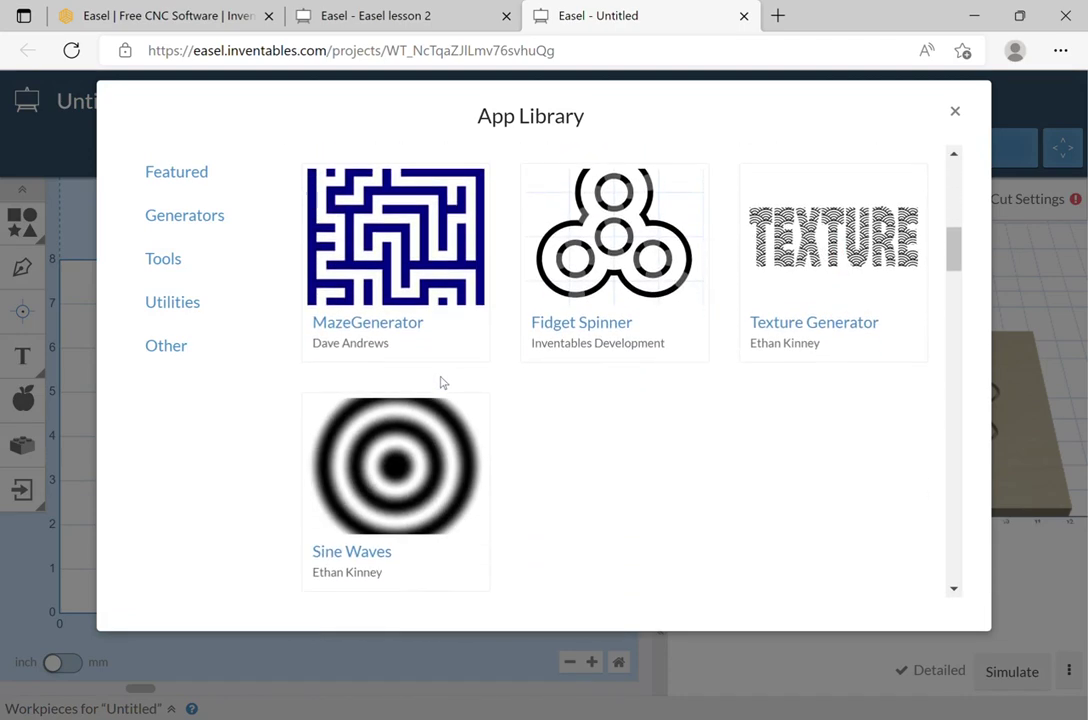
scroll(455, 400, down, 2)
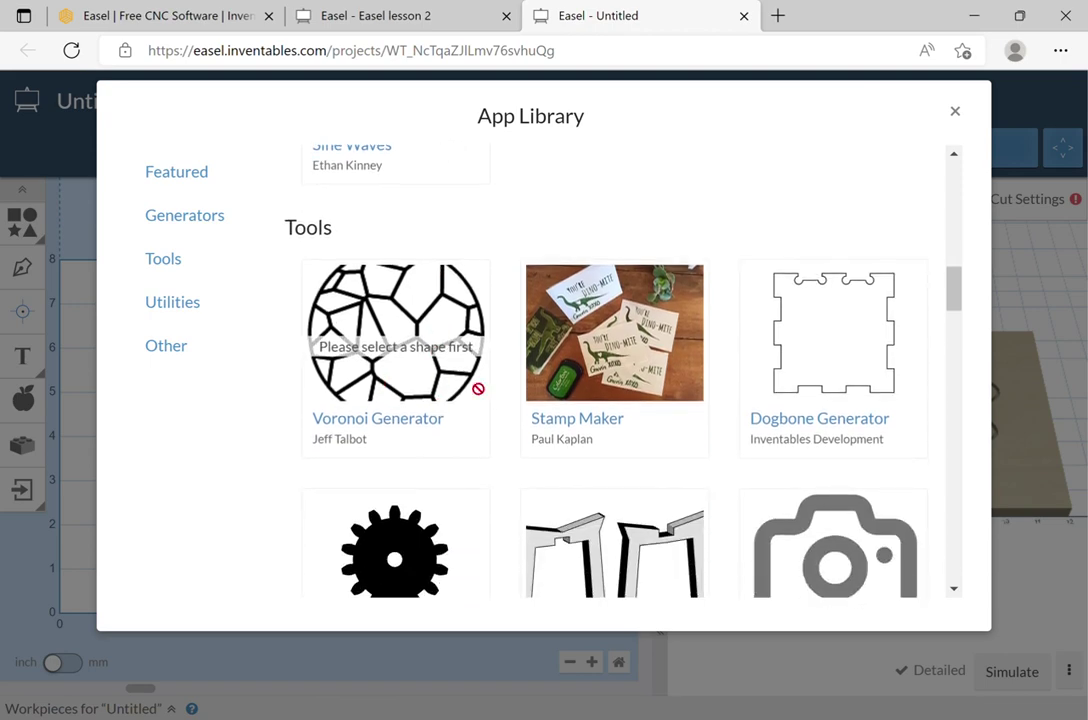
scroll(784, 418, down, 2)
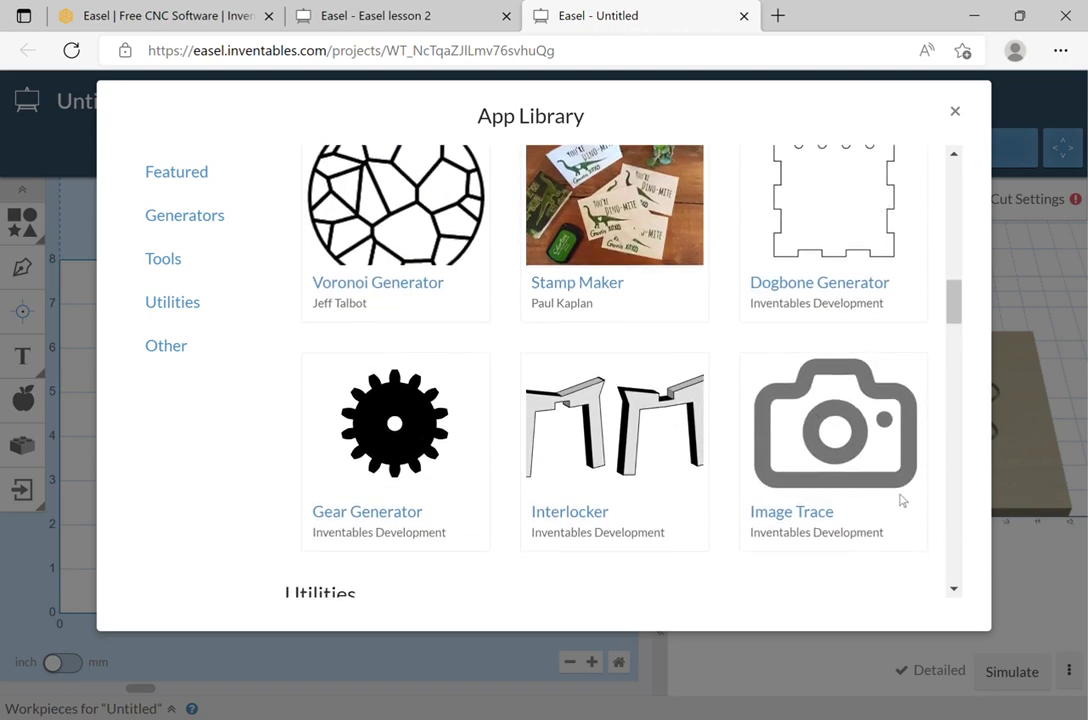
scroll(902, 500, down, 5)
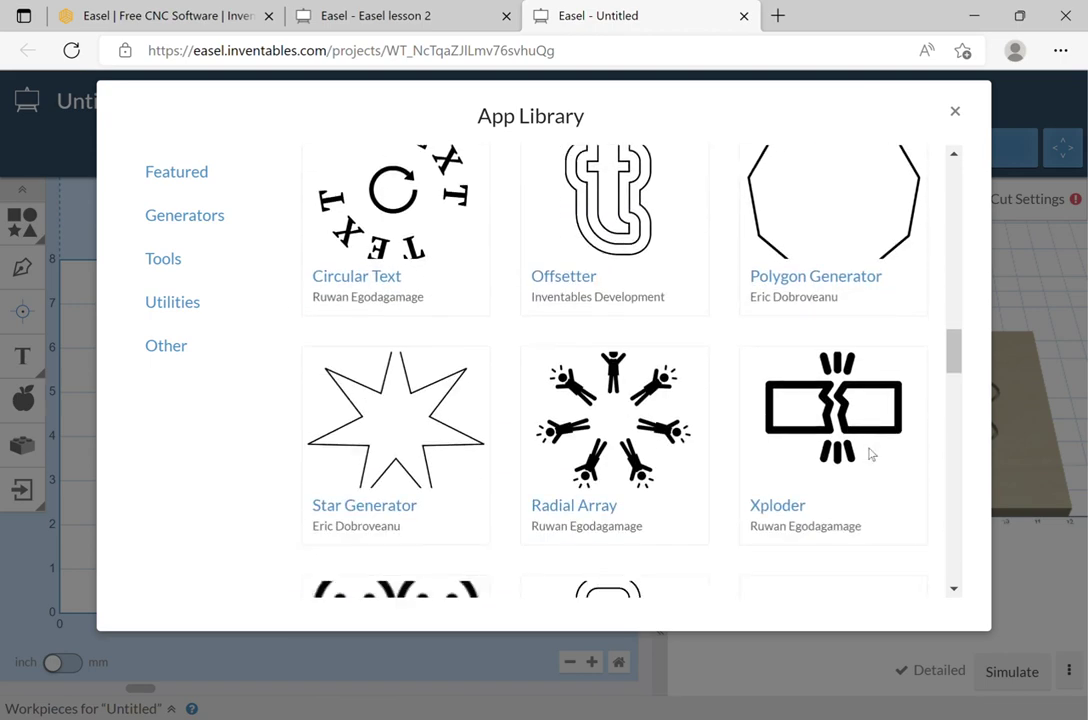
scroll(869, 454, down, 2)
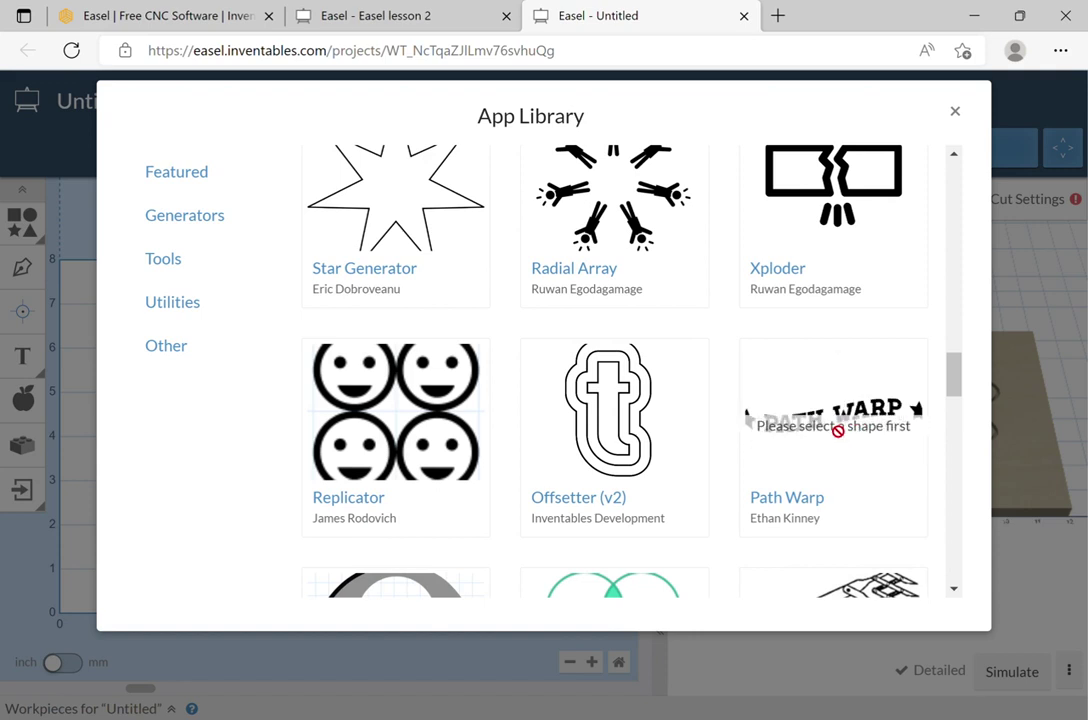
scroll(856, 474, down, 2)
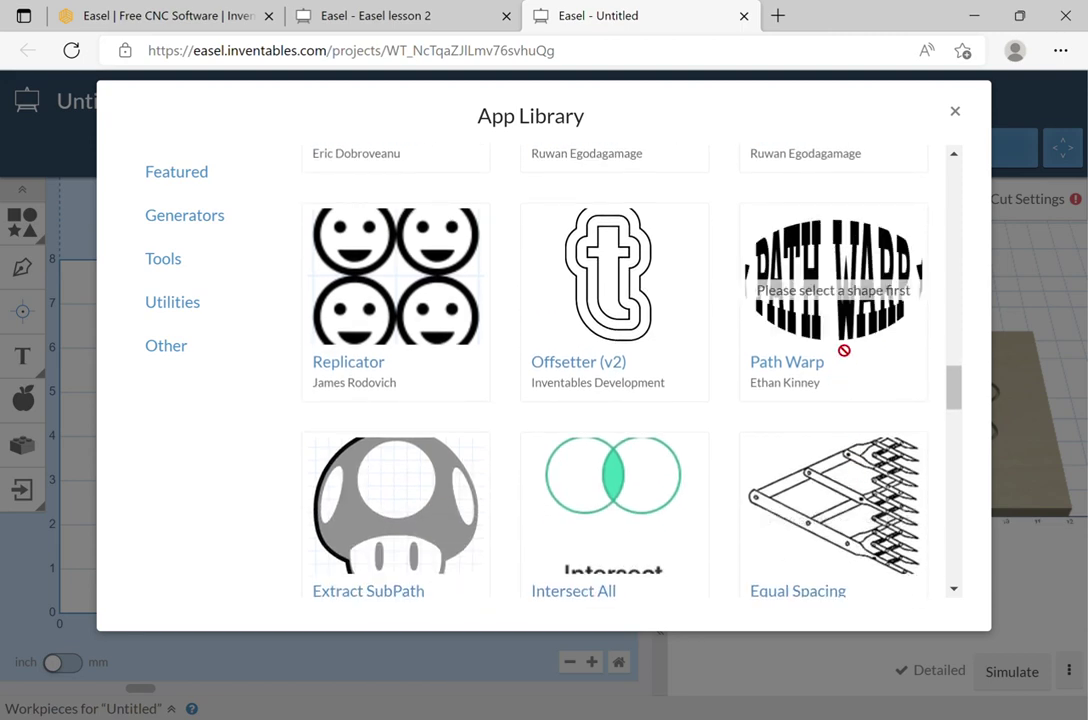
scroll(685, 350, down, 2)
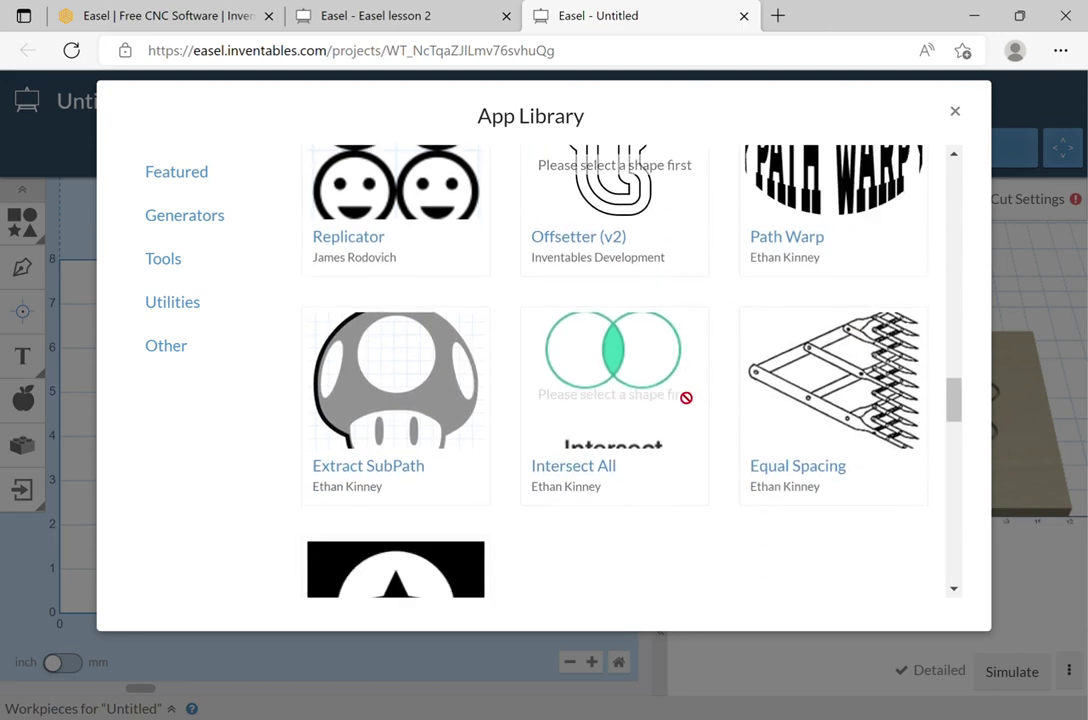
scroll(725, 330, down, 2)
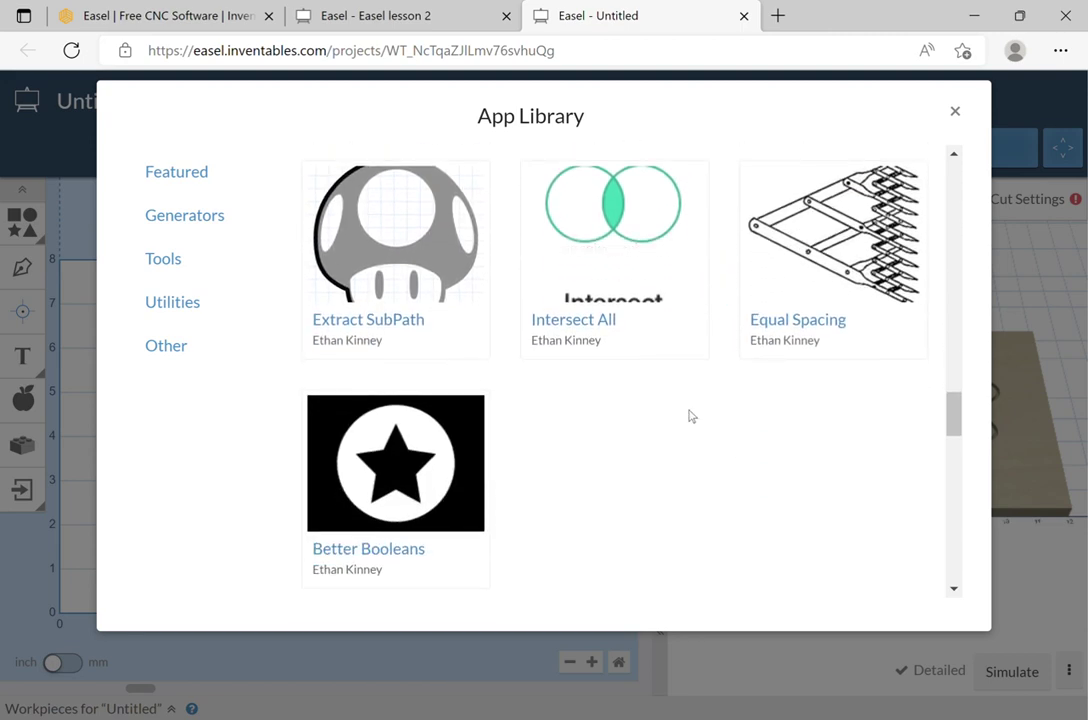
scroll(670, 462, up, 1)
middle_click(678, 459)
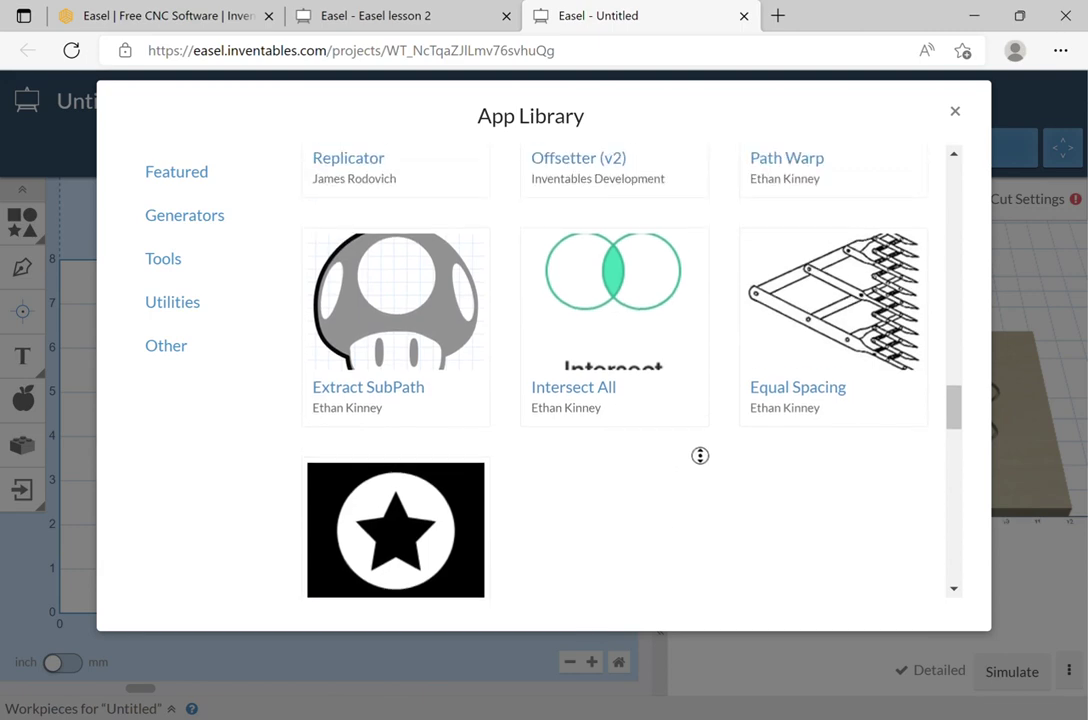
scroll(790, 416, up, 3)
scroll(795, 417, up, 8)
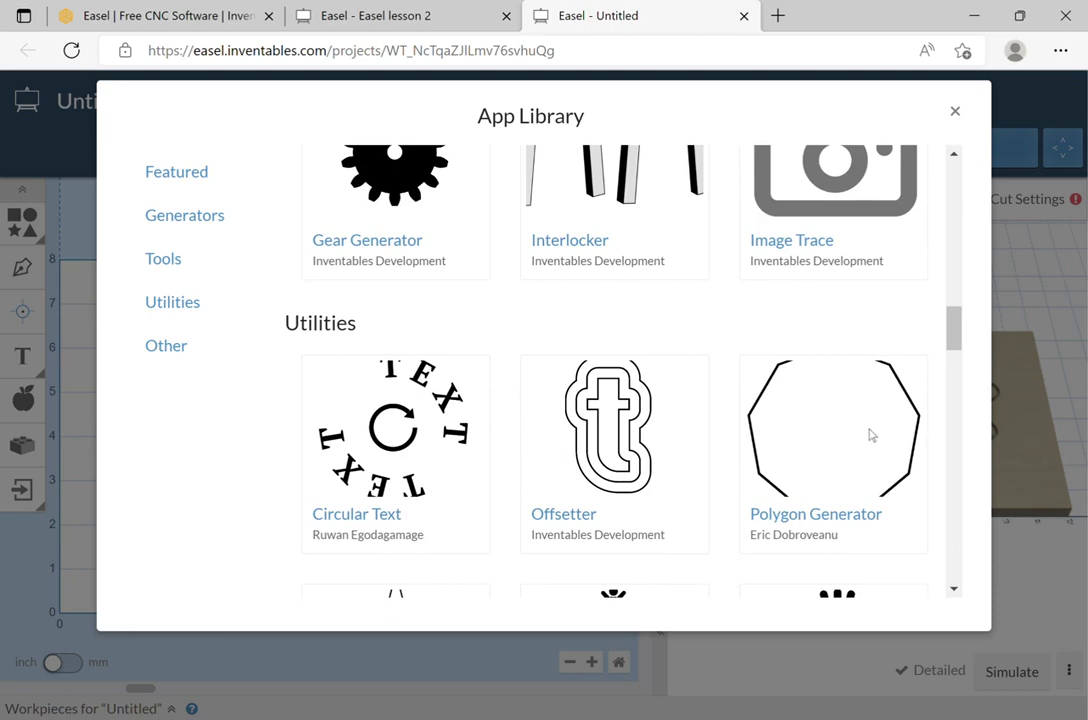
Generate a polygon with 6 sides and a radius of .2515 in using the Polygon Generator app and import it into the design.
click(845, 438)
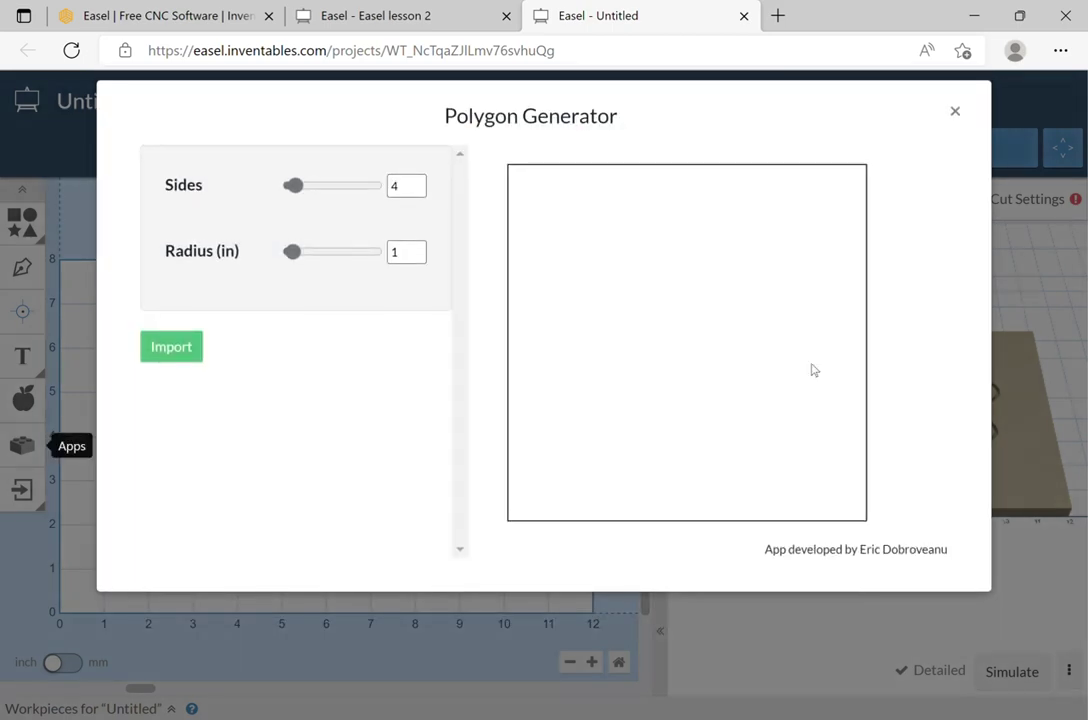
double_click(400, 187)
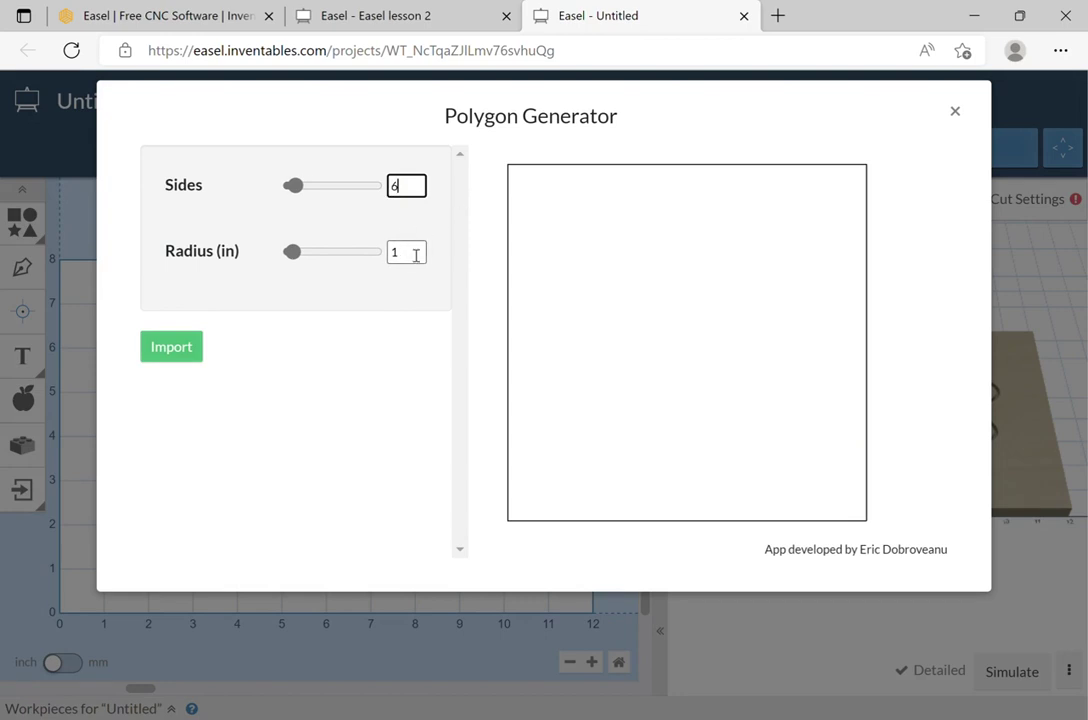
double_click(388, 256)
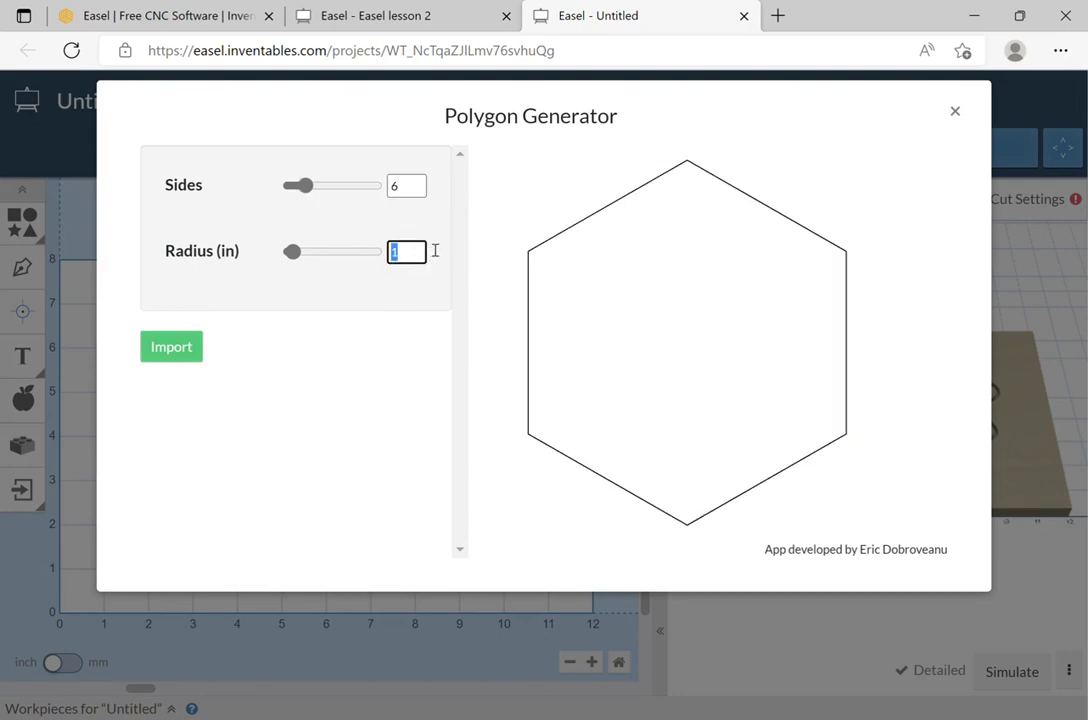
key(BackSpace)
text(.2515)
click(182, 347)
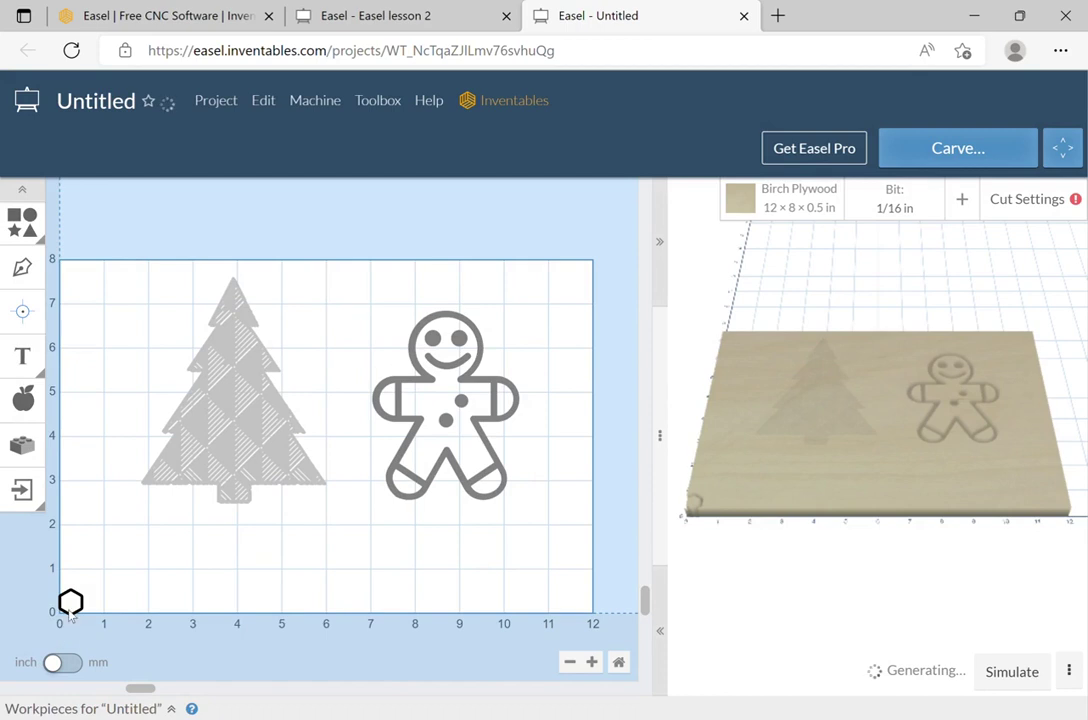
Move the small hexagon from the origin corner to below the tree, centred at about X 5.2, Y 1.4 in, and clear the selection.
click(70, 603)
drag(84, 598, 118, 578)
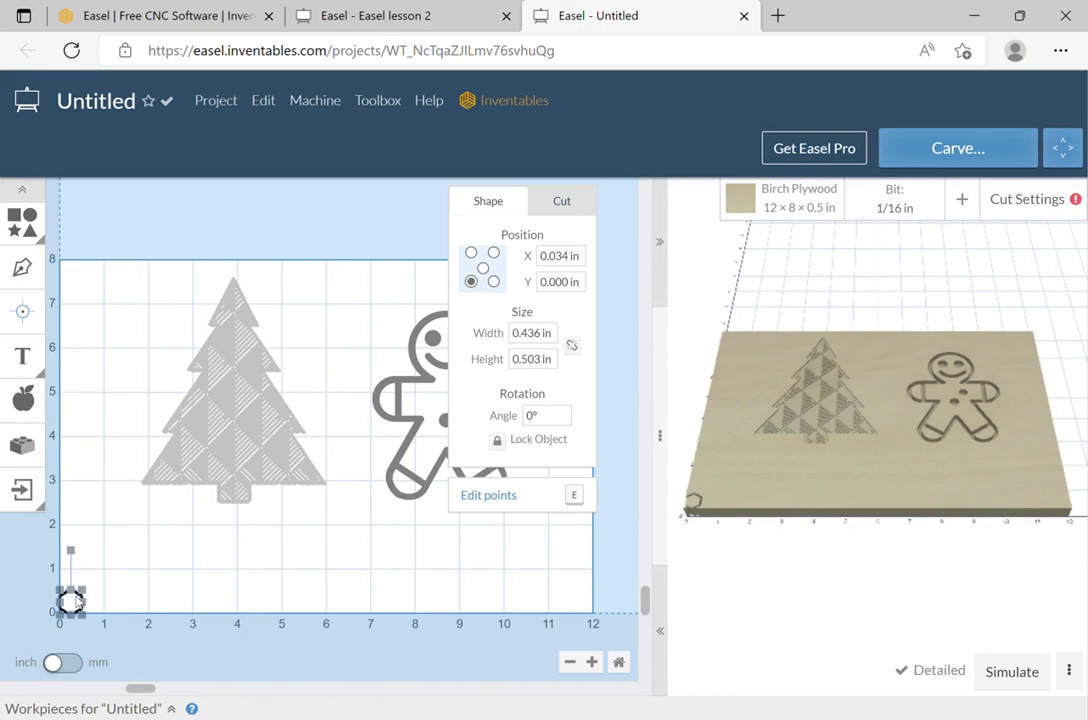
drag(91, 603, 311, 549)
click(390, 548)
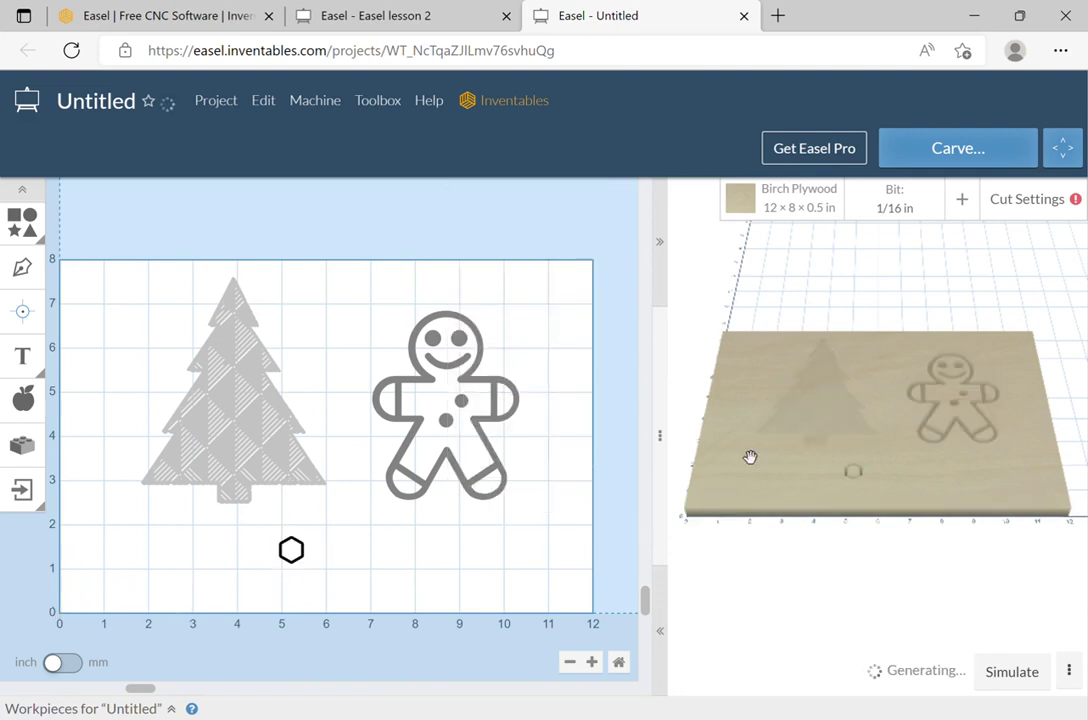